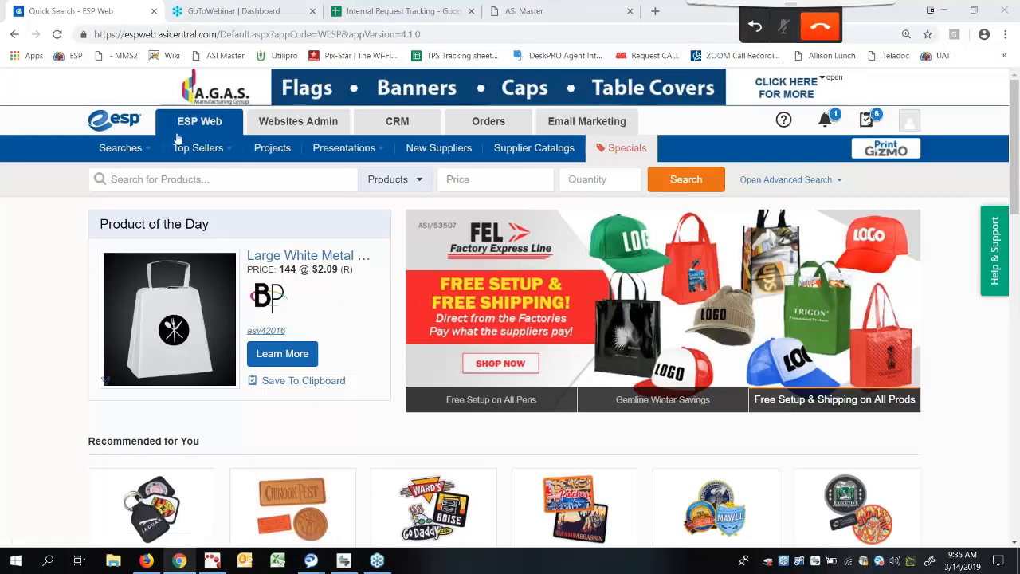
# Step: Open the product search page in Websites Admin and look over the listed products and search filters
pyautogui.click(298, 129)
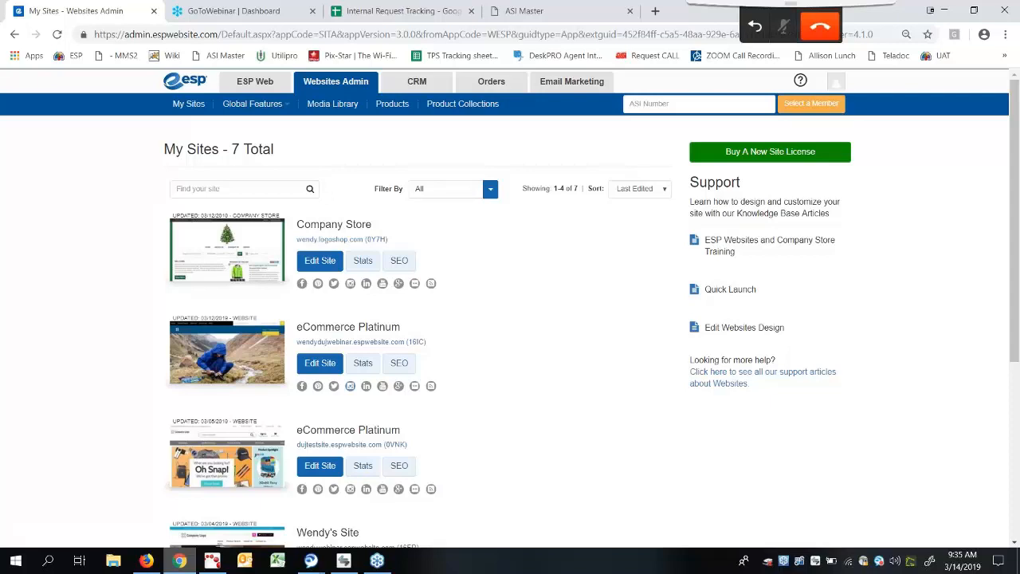
pyautogui.click(385, 107)
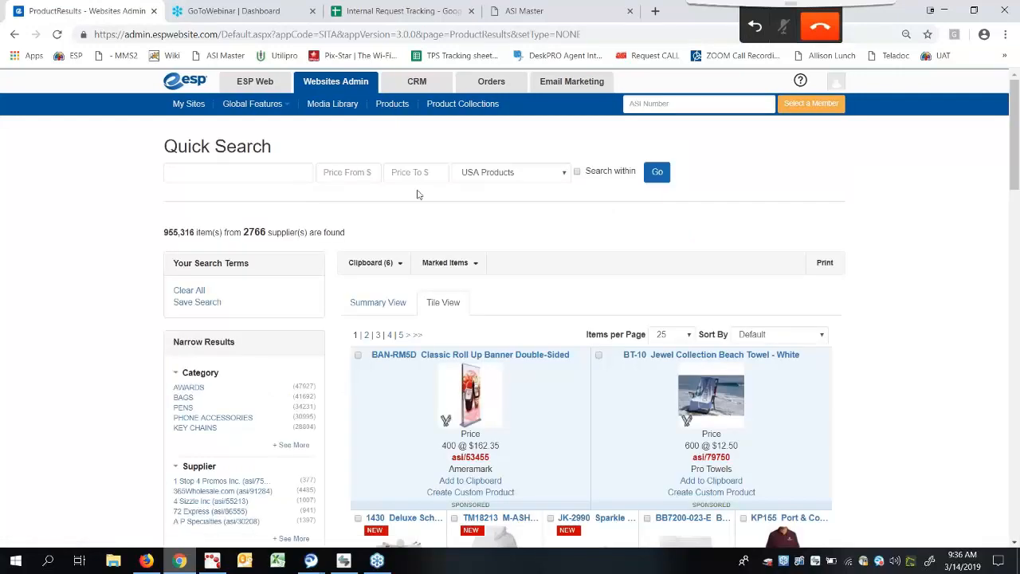
pyautogui.scroll(-5, 283, 259)
pyautogui.scroll(5, 291, 305)
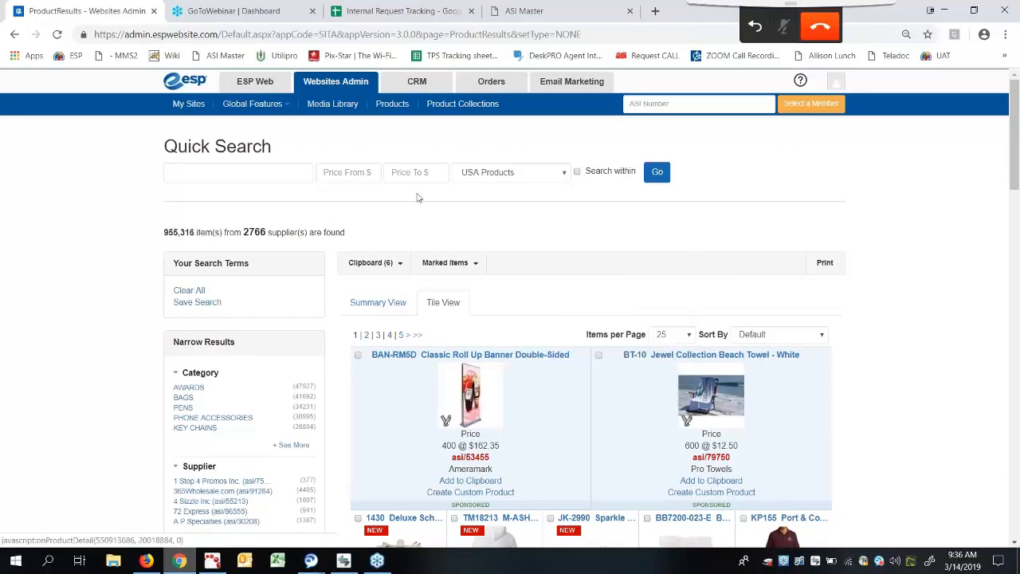
# Step: View the Custom Products management page, then return to the Websites Admin site list
pyautogui.click(247, 106)
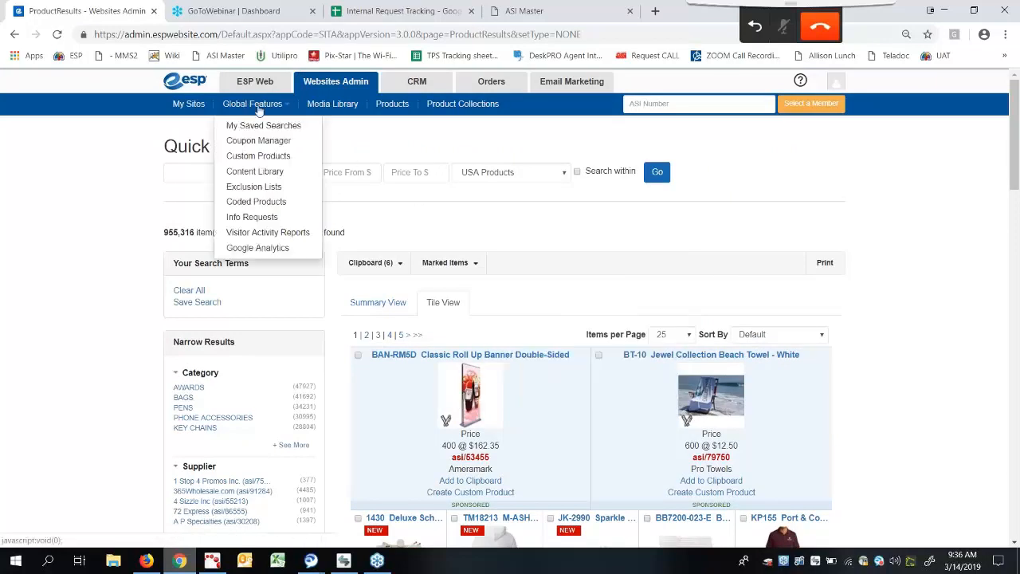
pyautogui.click(268, 158)
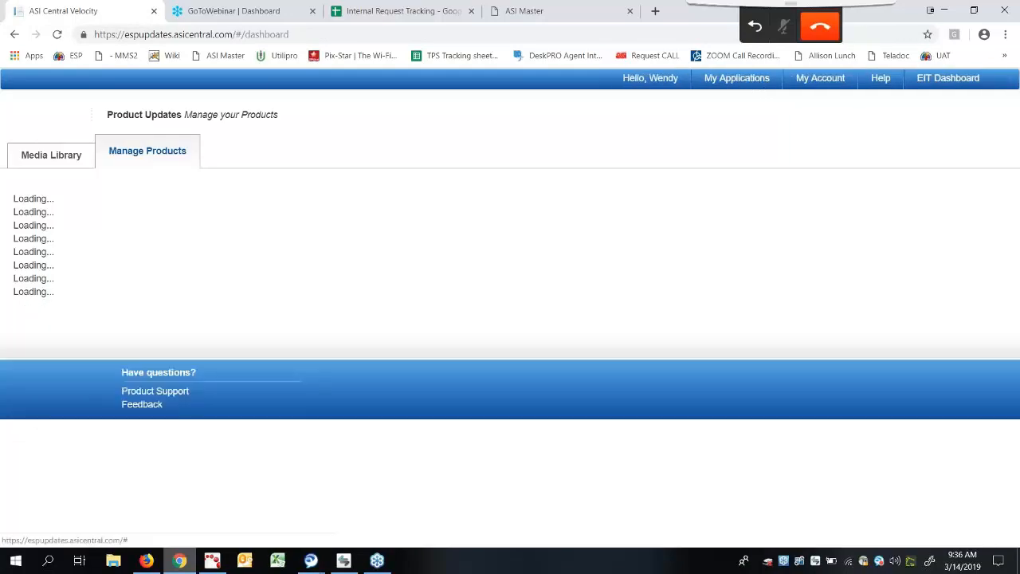
pyautogui.click(728, 82)
pyautogui.click(723, 119)
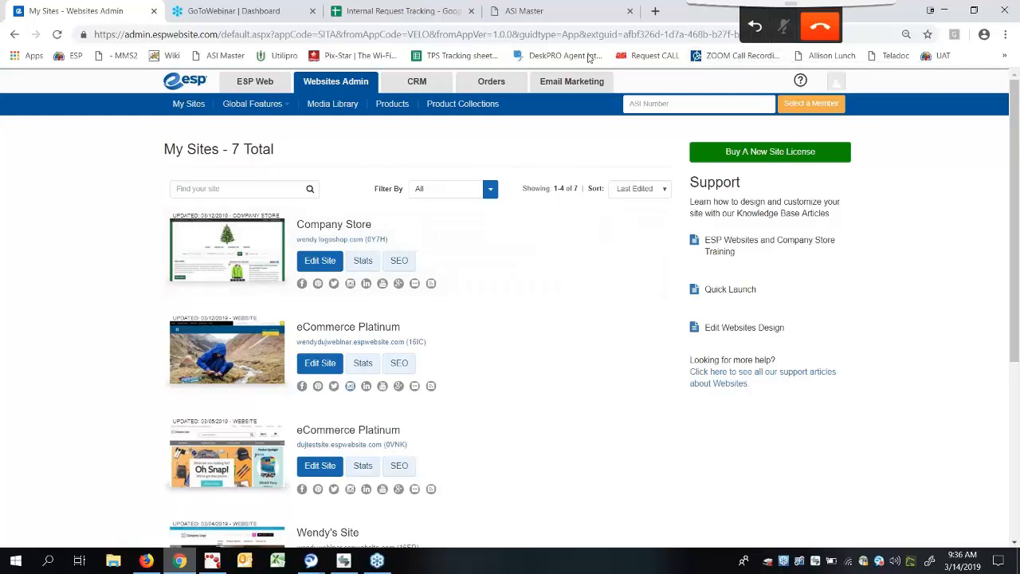
# Step: Review the available Global Features, then open Product Collections and look through the existing collections
pyautogui.click(271, 114)
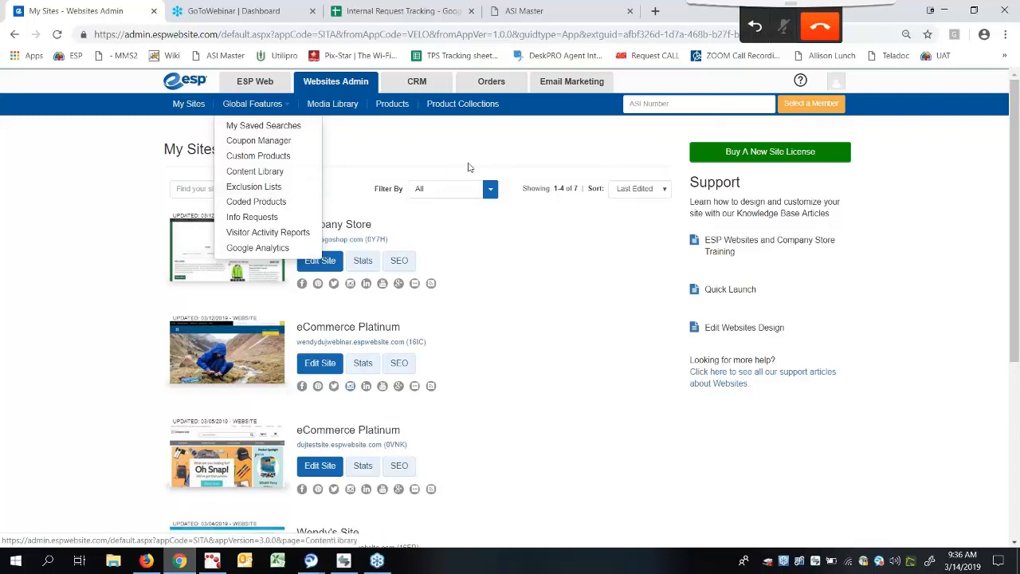
pyautogui.click(475, 104)
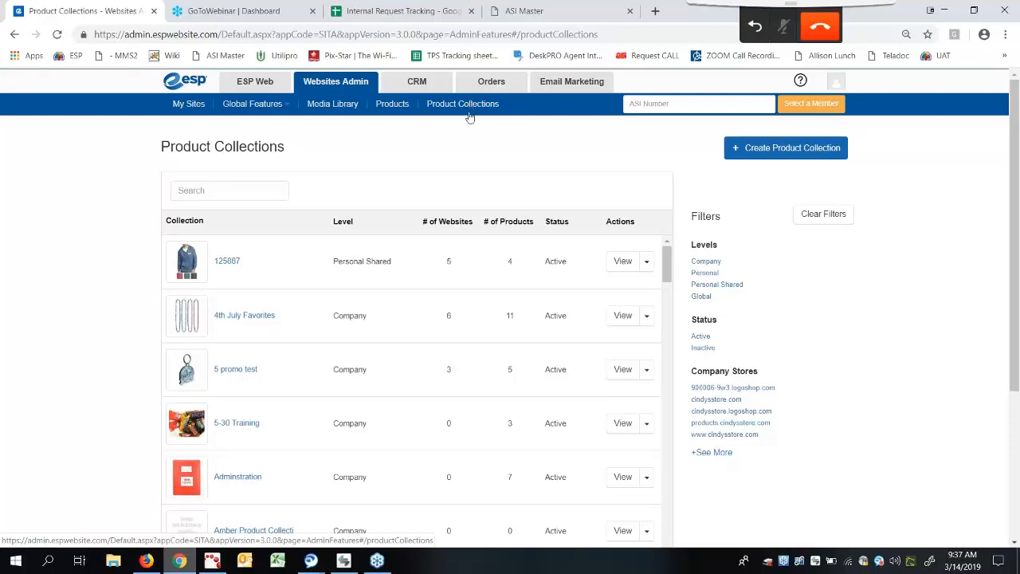
pyautogui.scroll(-3, 433, 263)
pyautogui.scroll(3, 433, 264)
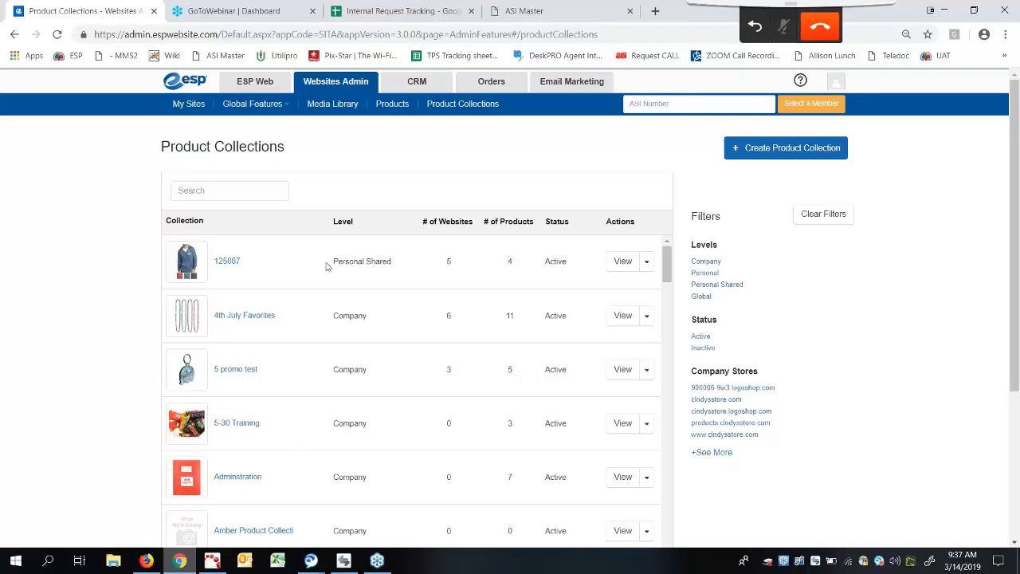
# Step: Create and save a product collection named "Leprechaun items" at Company level, leaving the description empty
pyautogui.click(769, 151)
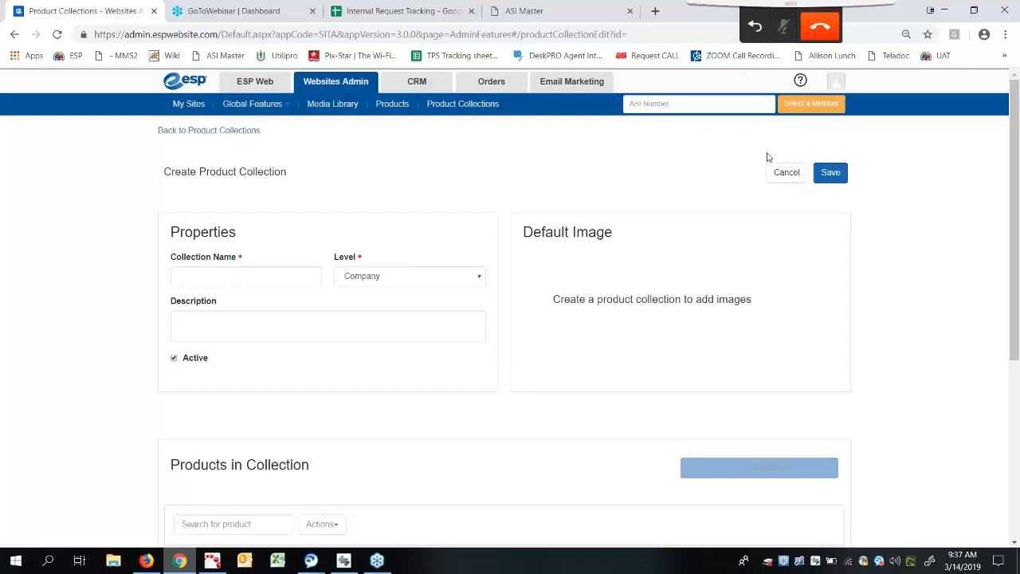
pyautogui.click(275, 279)
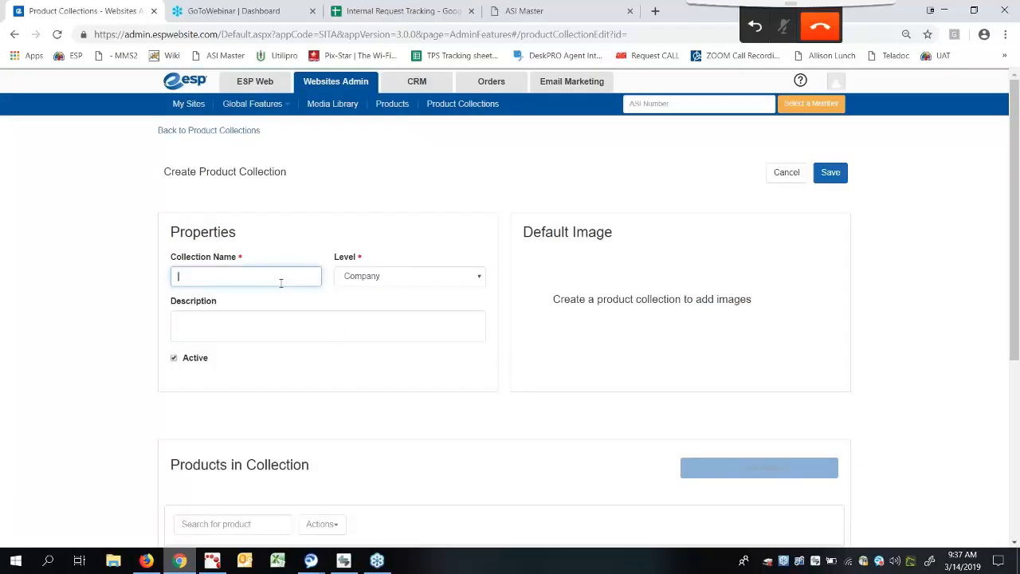
pyautogui.write('Leprechaun items')
pyautogui.click(453, 281)
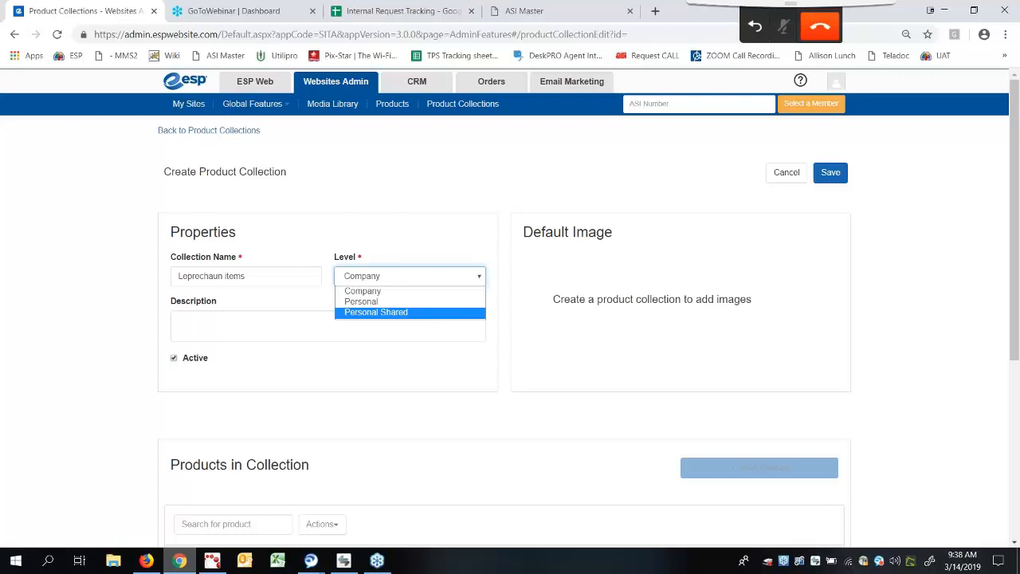
pyautogui.click(437, 292)
pyautogui.click(268, 338)
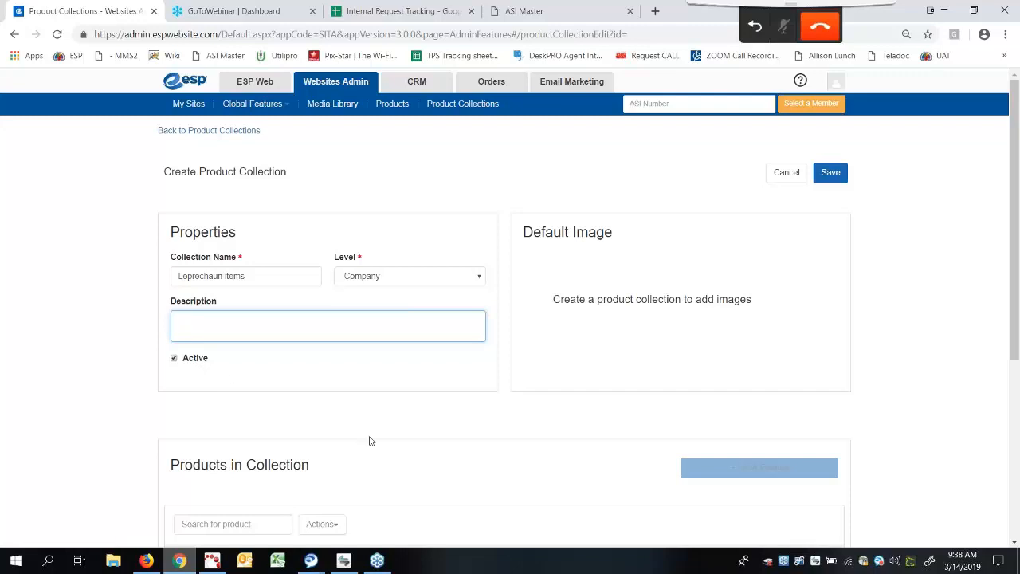
pyautogui.scroll(-3, 383, 440)
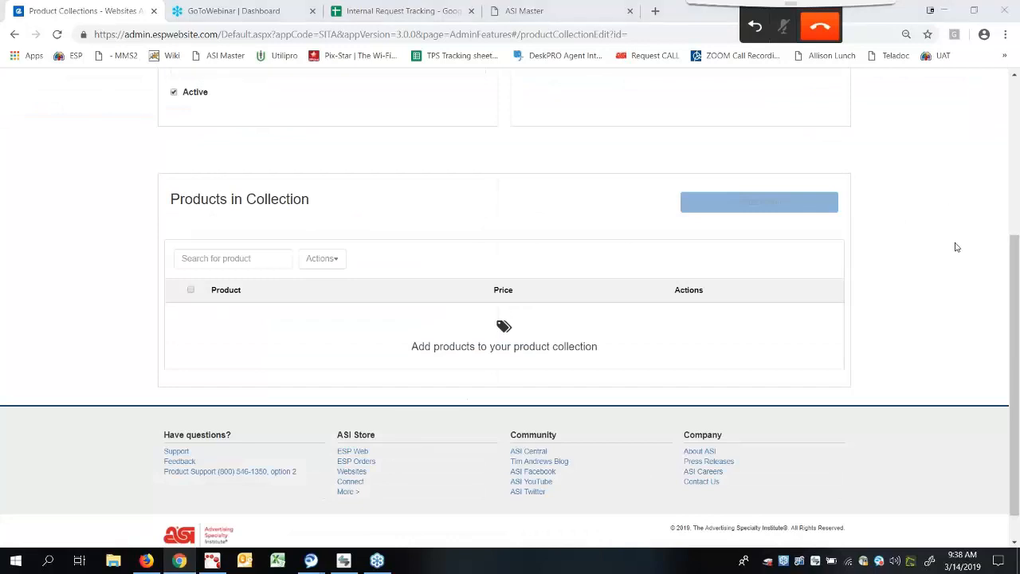
pyautogui.scroll(3, 851, 196)
pyautogui.click(830, 112)
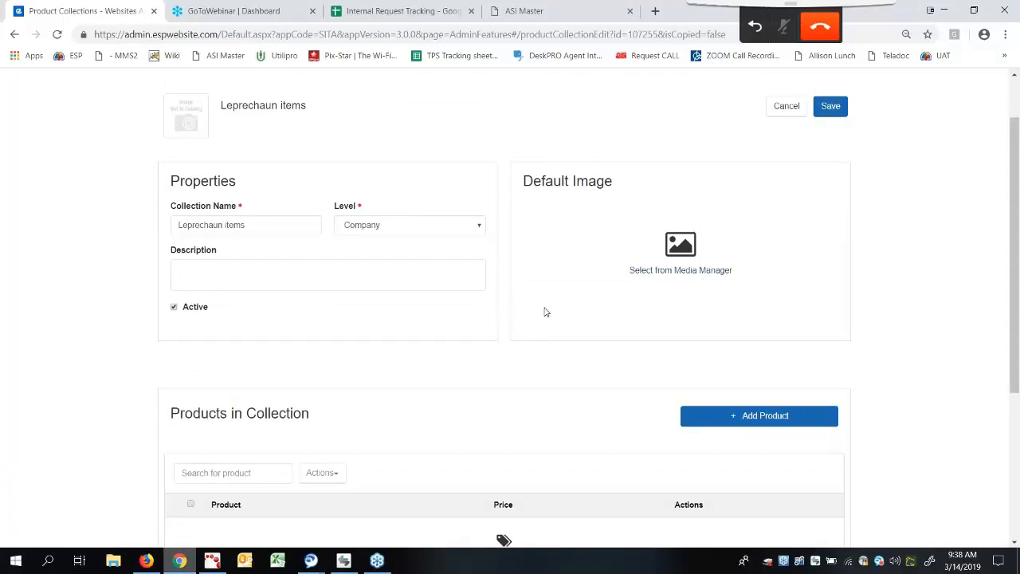
# Step: Start adding products to the collection and search the catalog for "st patricks day"
pyautogui.scroll(-1, 557, 319)
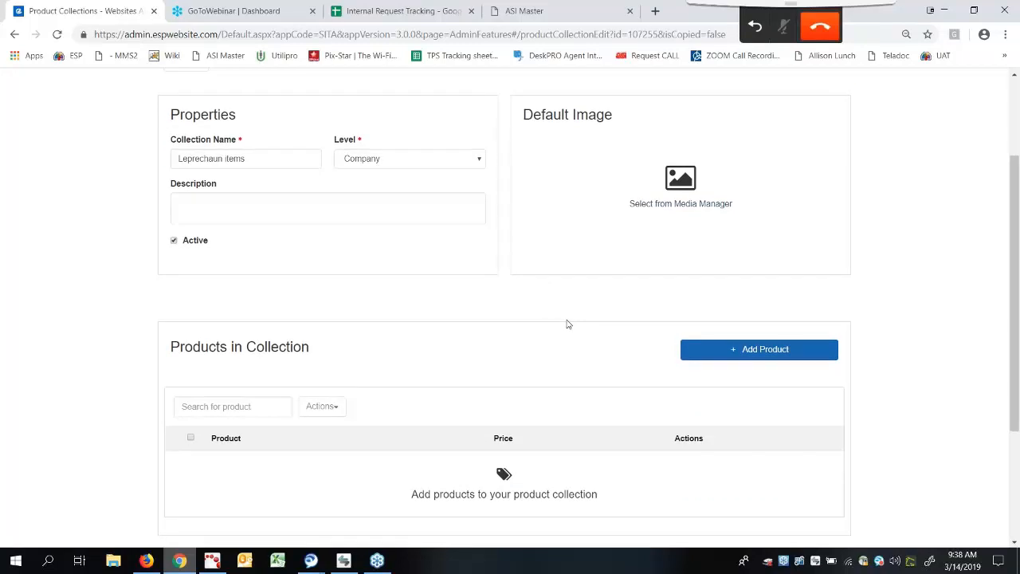
pyautogui.scroll(-1, 701, 327)
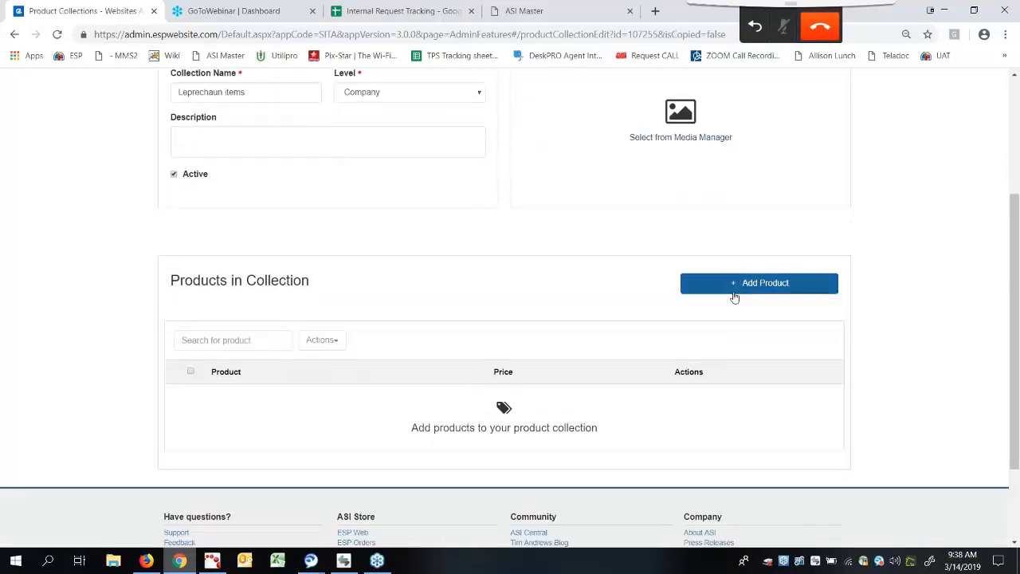
pyautogui.click(734, 288)
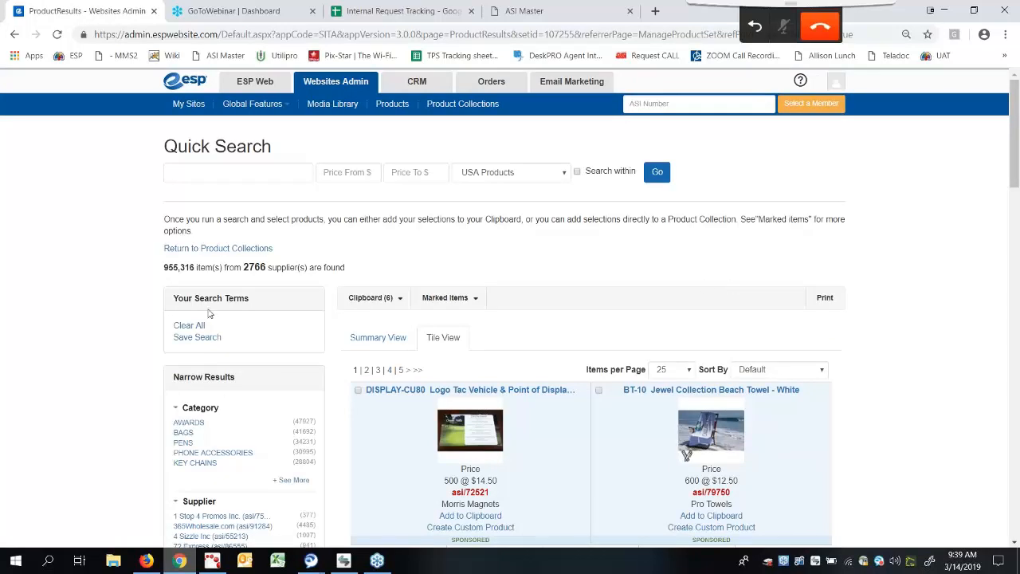
pyautogui.click(230, 172)
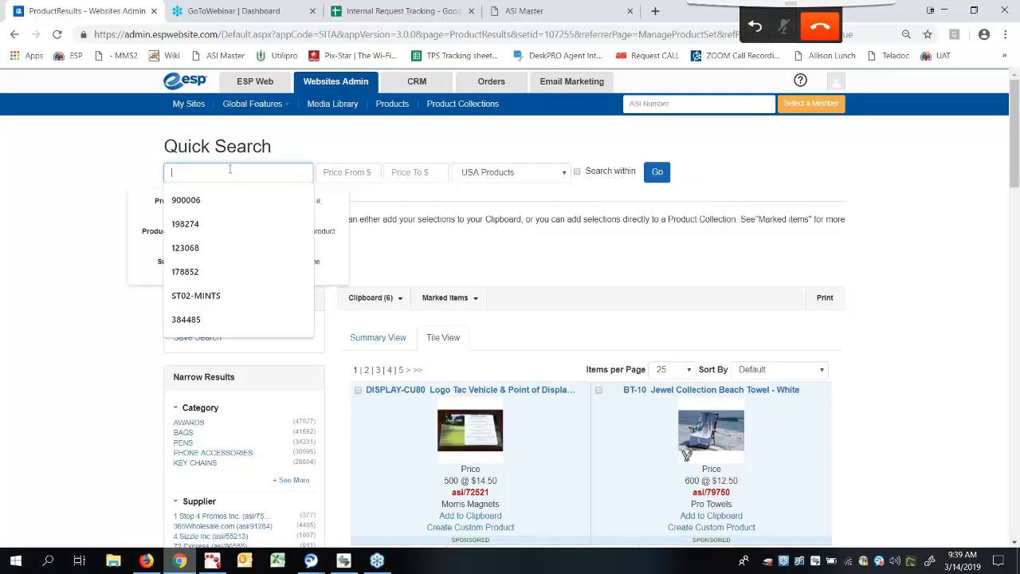
pyautogui.write('st patr')
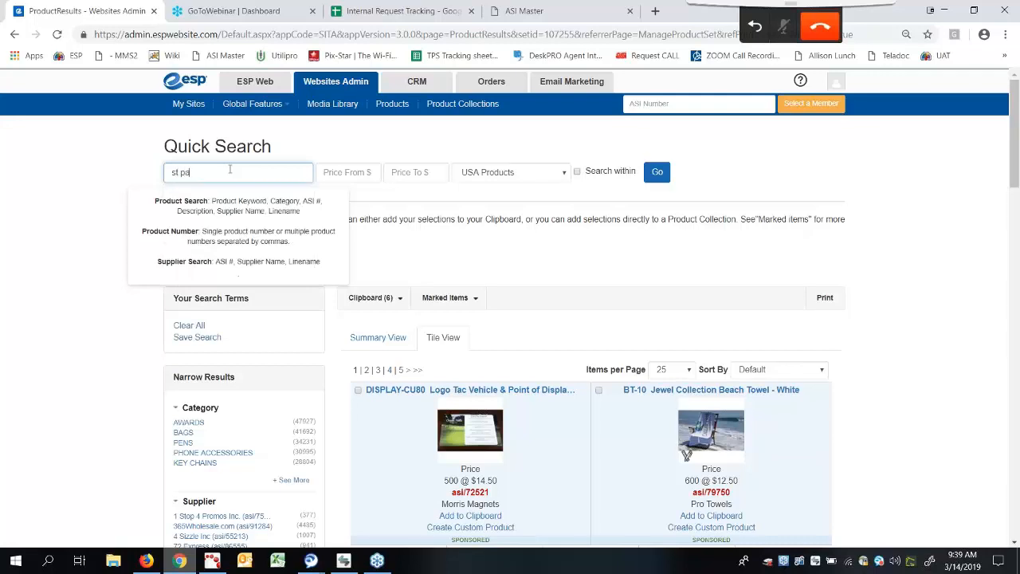
pyautogui.write('icks day')
pyautogui.click(655, 177)
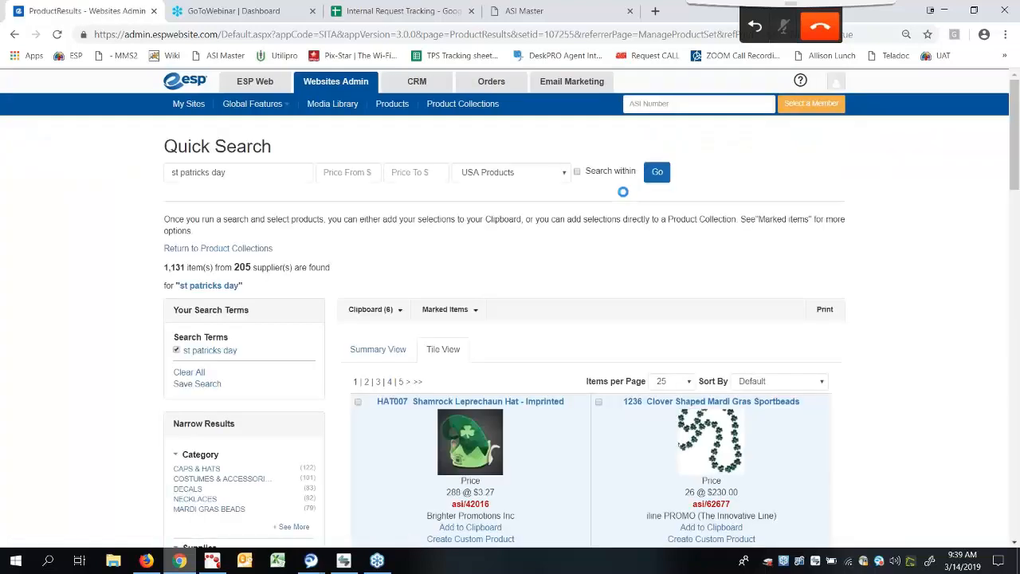
# Step: Add the Shamrock Leprechaun Hat, Clover Shaped Mardi Gras Sportbeads, Round Mardi Gras Beads and light-up acrylic shamrock LED necklace to the current product collection
pyautogui.scroll(-3, 725, 475)
pyautogui.click(358, 203)
pyautogui.click(599, 203)
pyautogui.click(358, 365)
pyautogui.click(454, 365)
pyautogui.scroll(2, 443, 322)
pyautogui.click(474, 244)
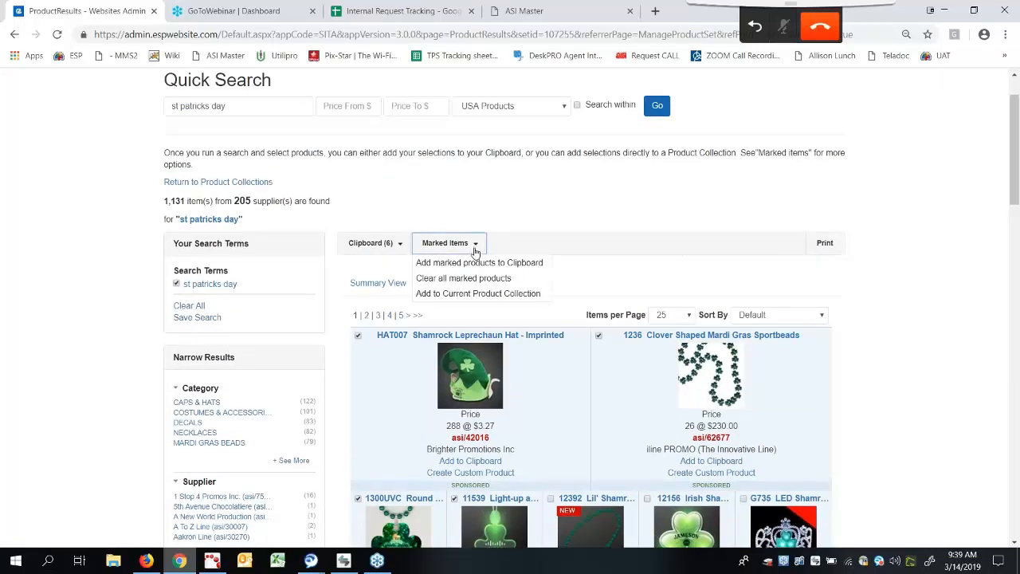
pyautogui.click(464, 292)
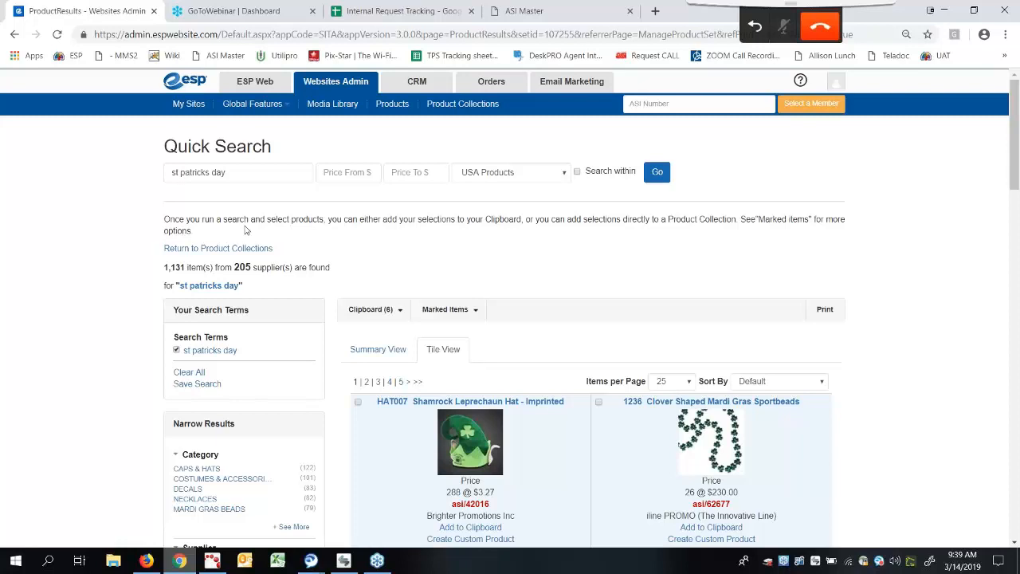
# Step: Return to the Leprechaun items collection and examine its products and the bulk actions offered for the light-up shamrock necklace
pyautogui.click(203, 249)
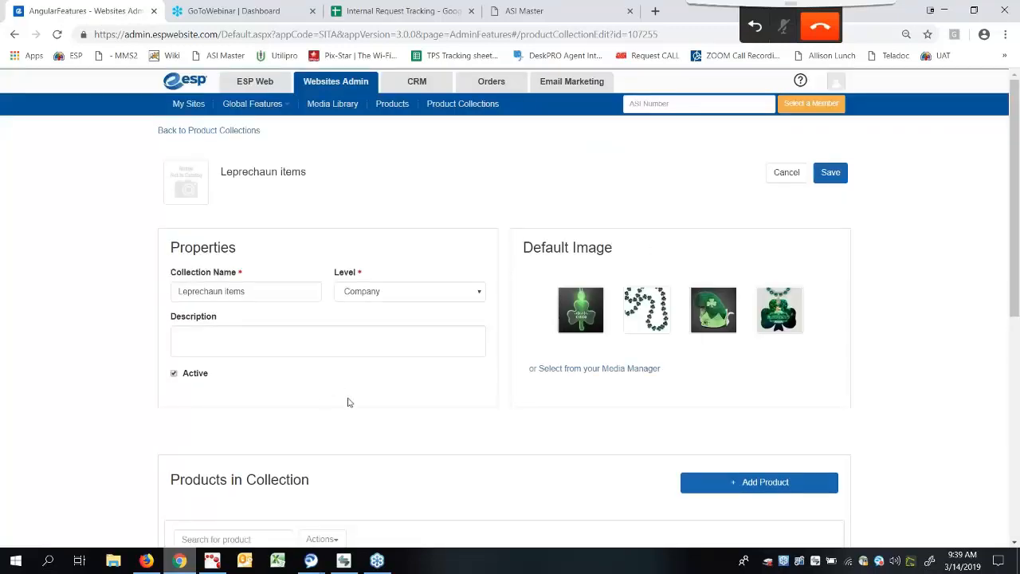
pyautogui.scroll(-1, 584, 299)
pyautogui.scroll(-5, 584, 299)
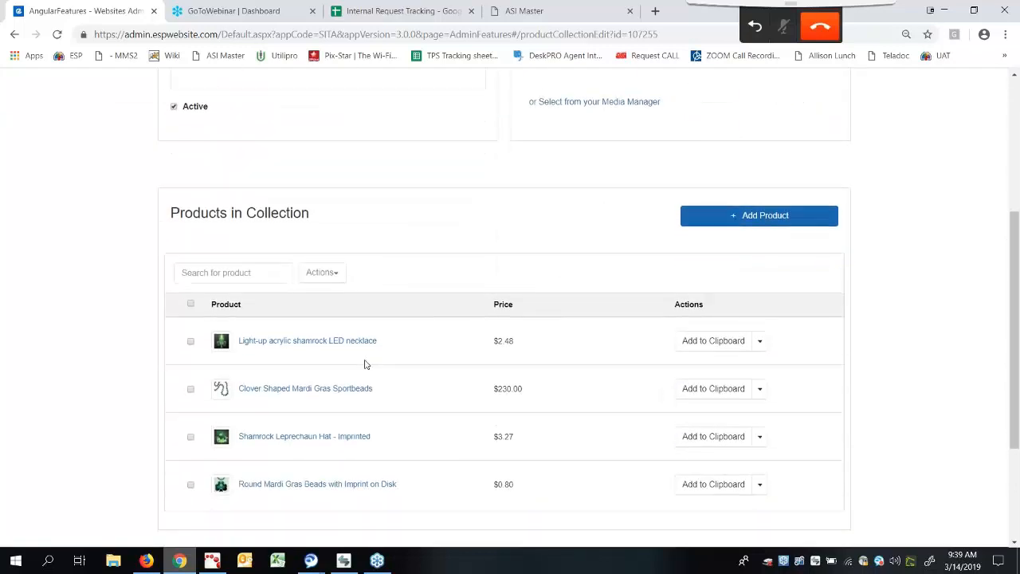
pyautogui.click(191, 208)
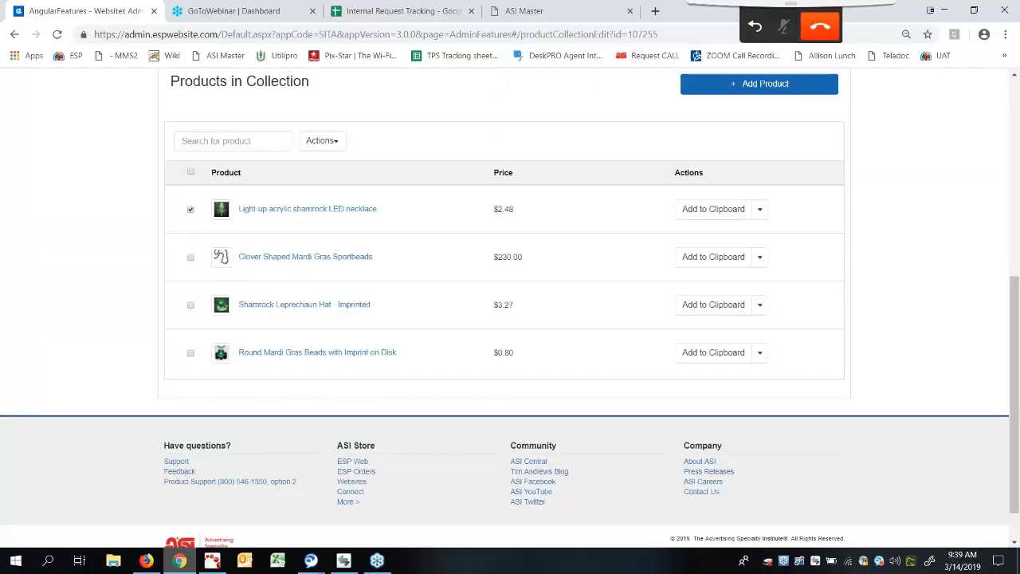
pyautogui.click(337, 143)
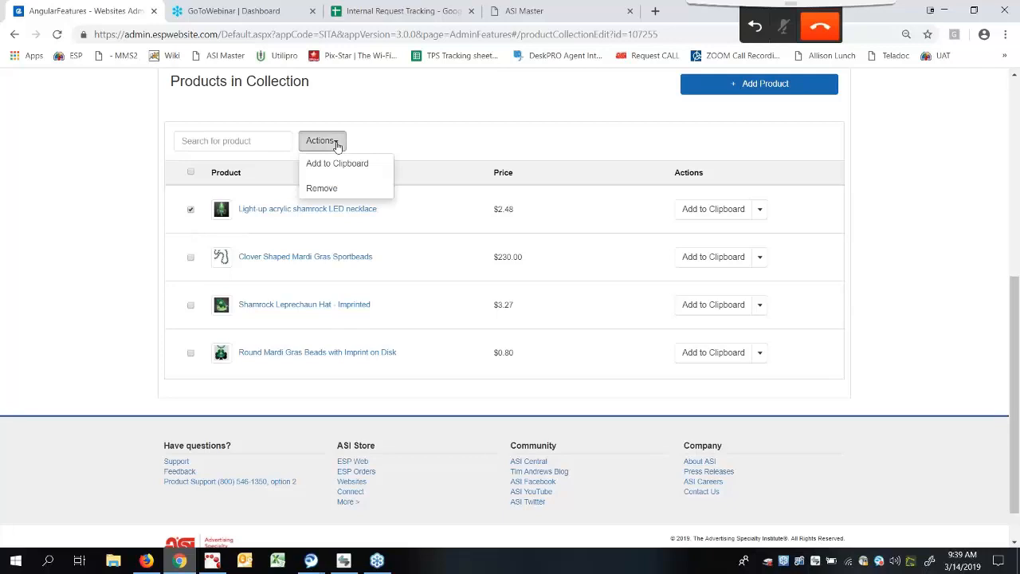
pyautogui.click(364, 137)
# Step: Use the light-up shamrock necklace picture as the collection's default image and save the collection
pyautogui.scroll(4, 587, 210)
pyautogui.scroll(2, 466, 267)
pyautogui.click(830, 173)
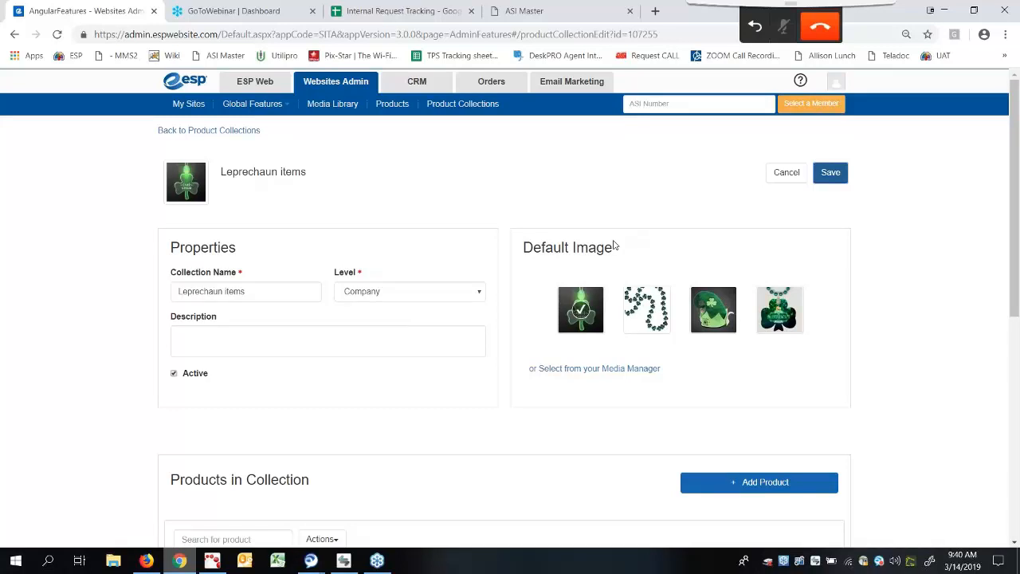
pyautogui.click(837, 177)
# Step: Open My Saved Searches and look over the Select-A-Searches list and its properties
pyautogui.click(257, 105)
pyautogui.click(266, 127)
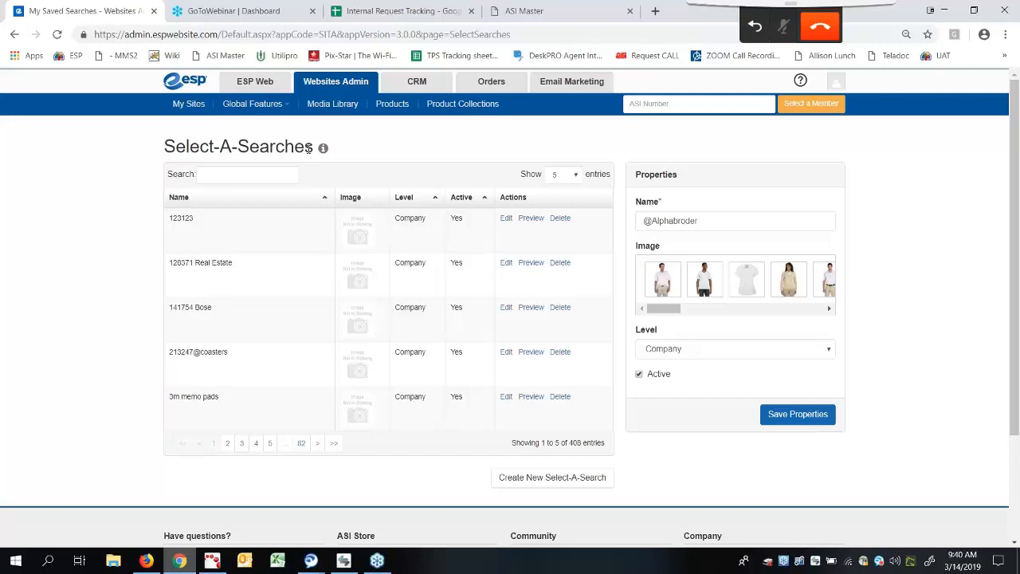
pyautogui.click(282, 108)
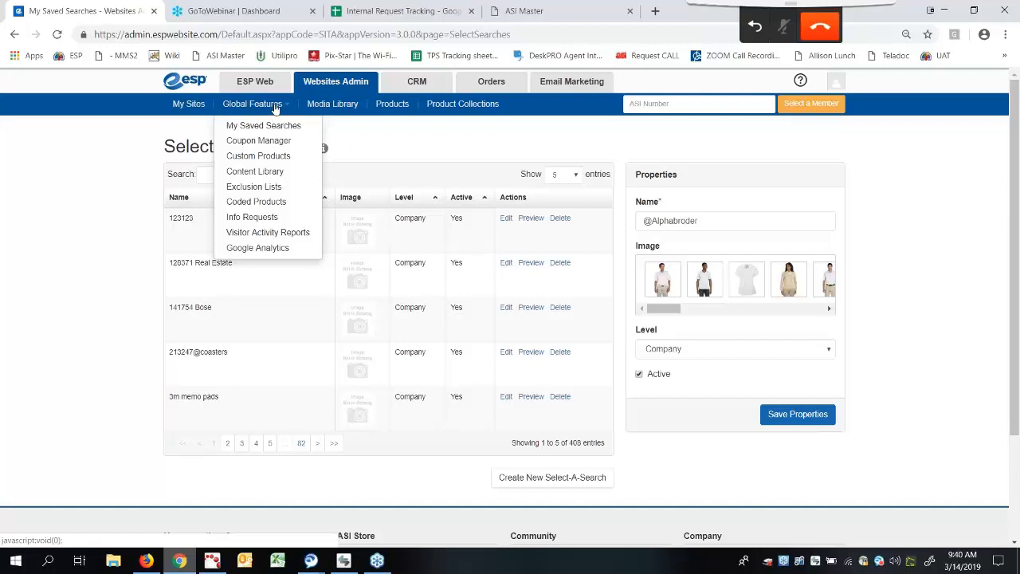
pyautogui.scroll(-2, 565, 411)
pyautogui.scroll(2, 565, 411)
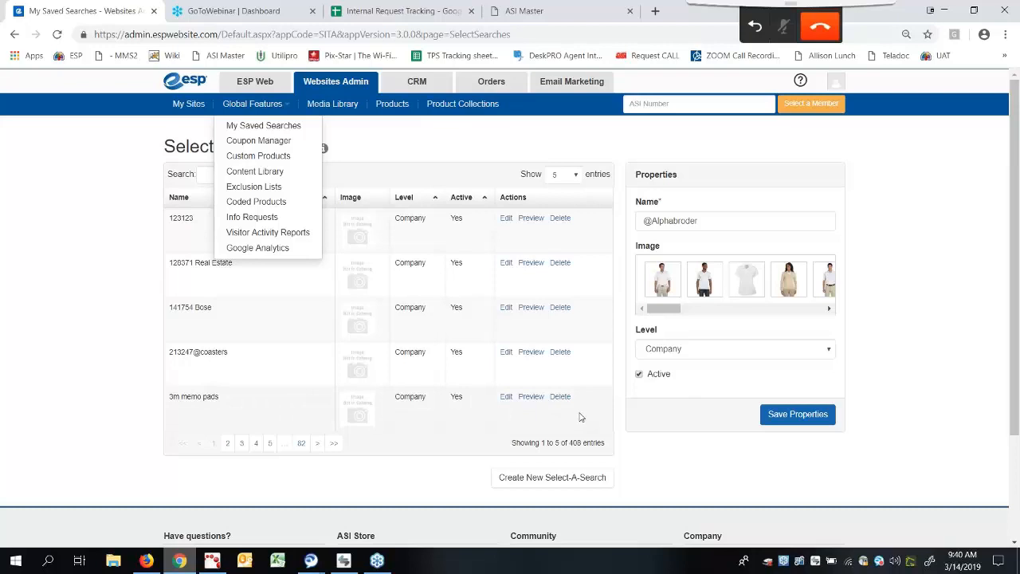
# Step: Start a new Select-A-Search and run a product search for "ceramic mugs"
pyautogui.click(565, 485)
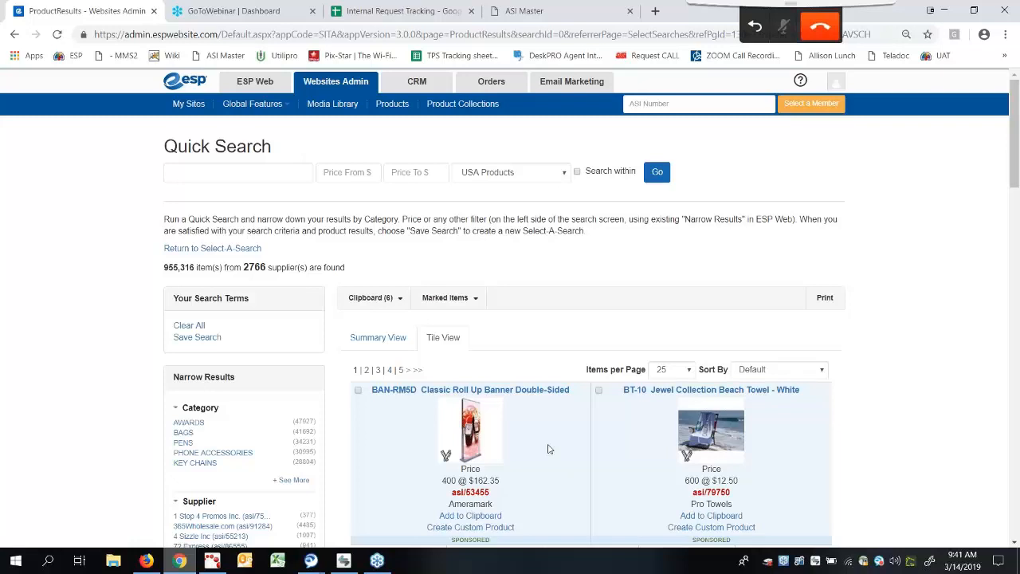
pyautogui.click(260, 172)
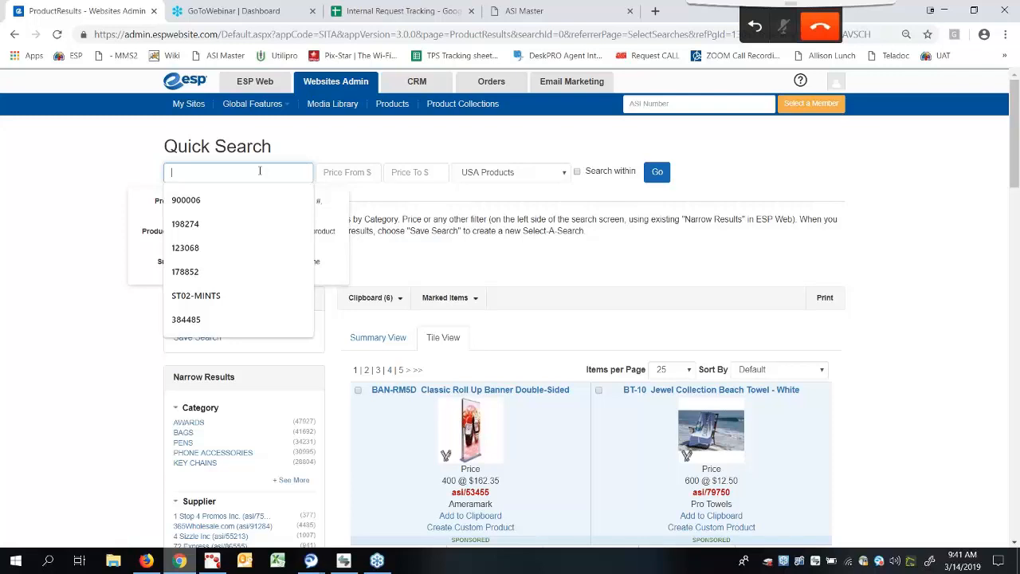
pyautogui.write('ceramic')
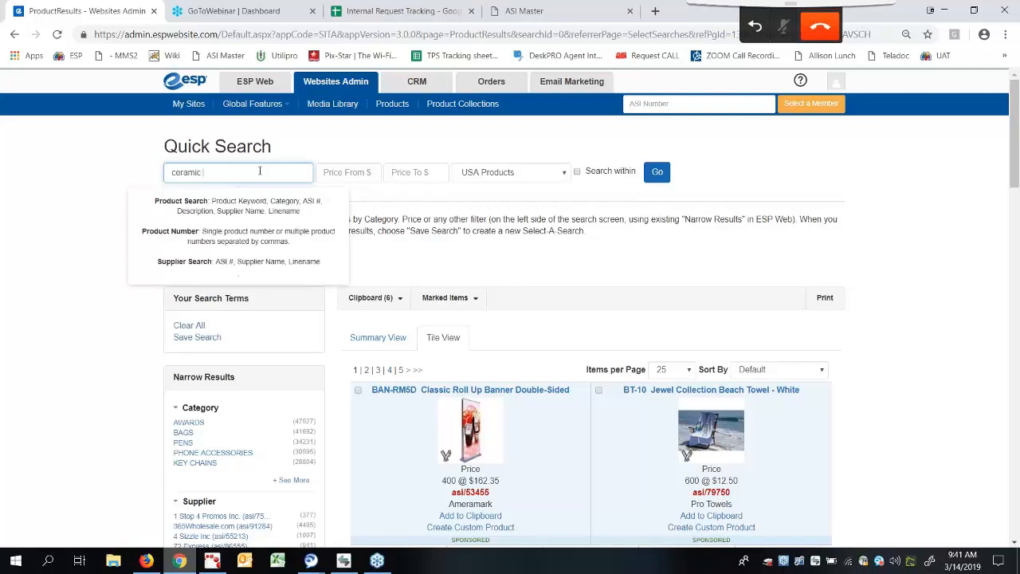
pyautogui.write(' mugs')
pyautogui.click(656, 173)
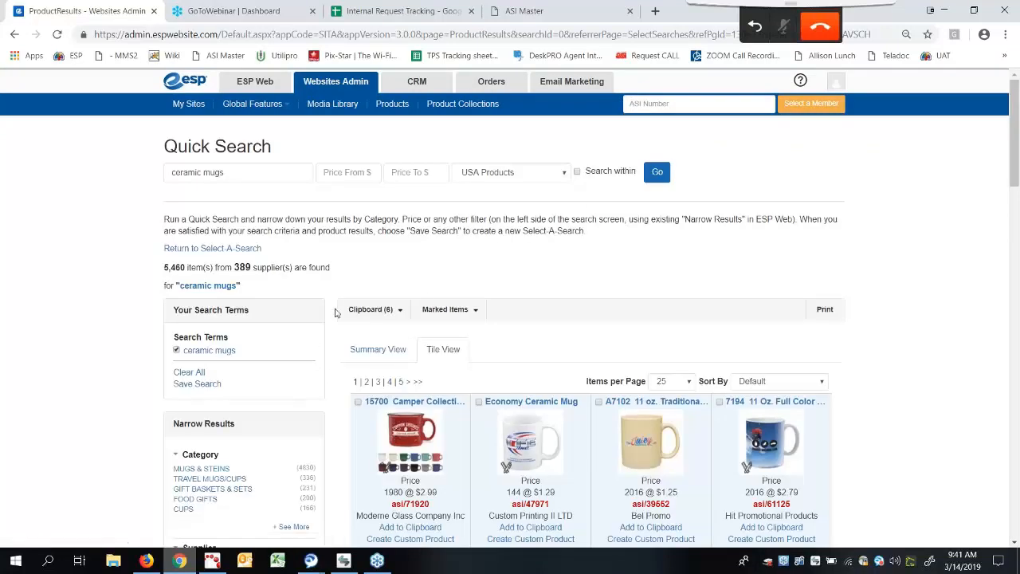
# Step: Narrow the ceramic mugs results to the MUGS & STEINS category and its Mugs & Steins-Ceramic subcategory
pyautogui.scroll(-1, 321, 380)
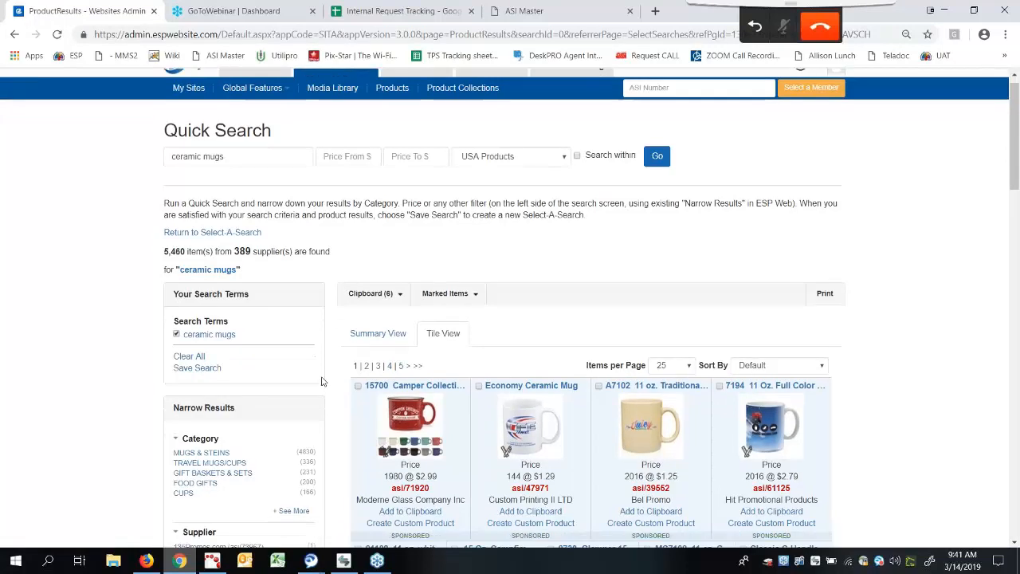
pyautogui.scroll(-1, 295, 374)
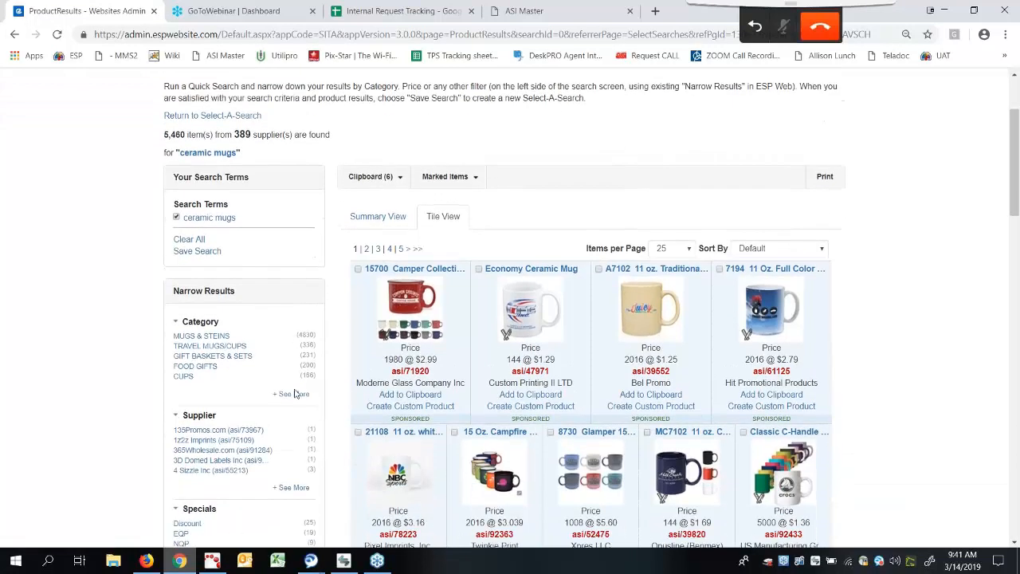
pyautogui.click(194, 341)
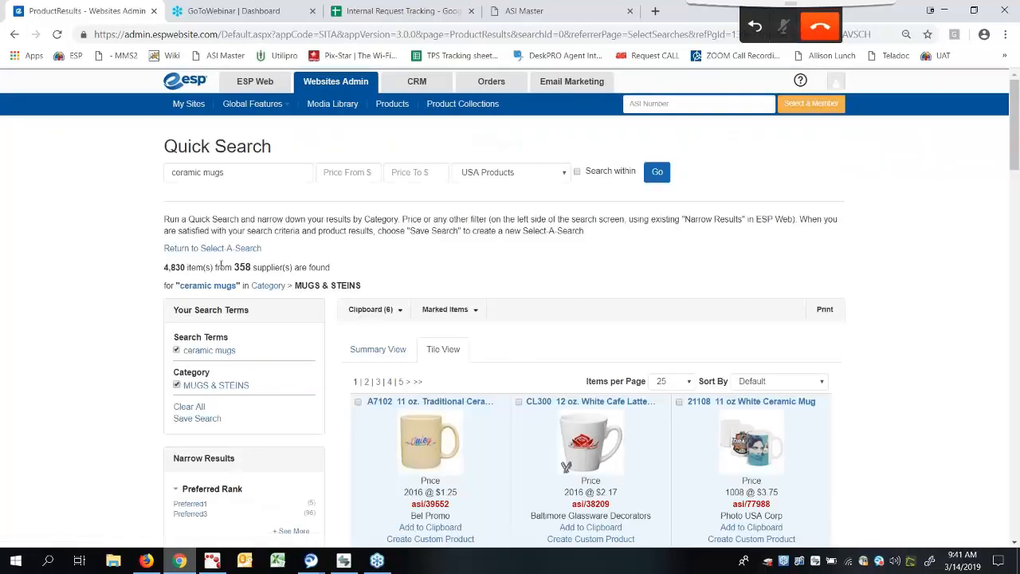
pyautogui.scroll(-1, 221, 266)
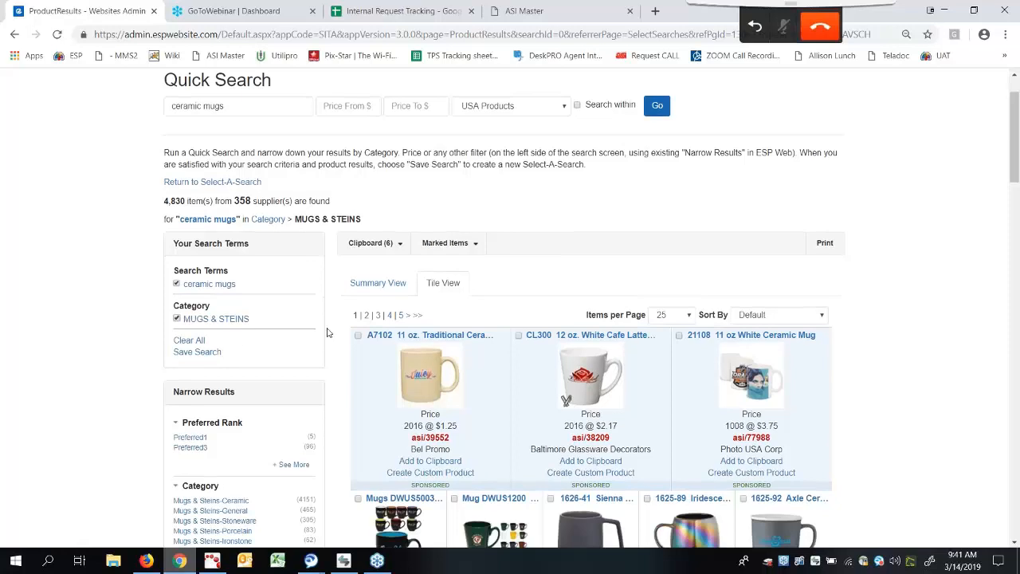
pyautogui.scroll(-1, 323, 329)
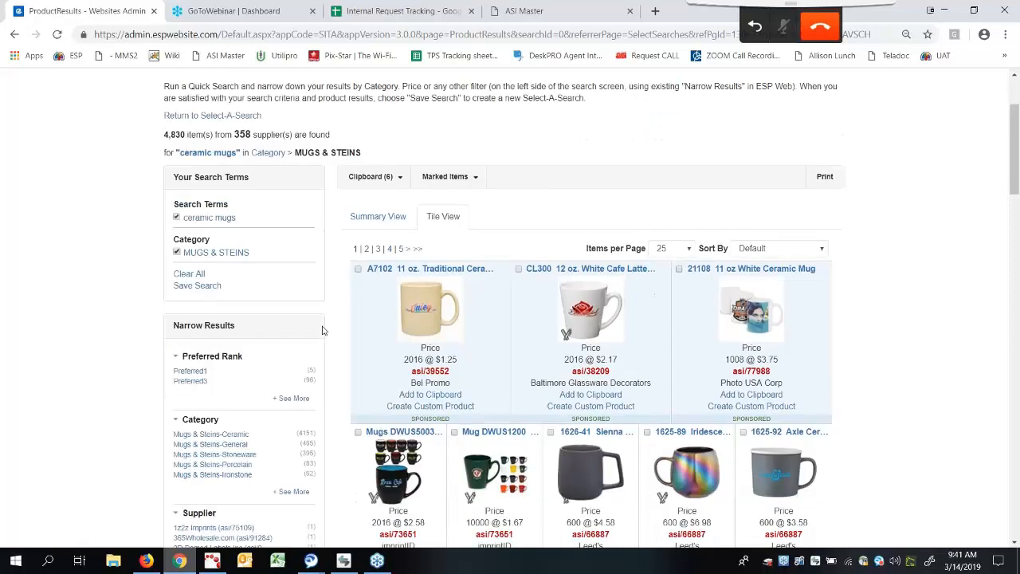
pyautogui.scroll(-2, 323, 330)
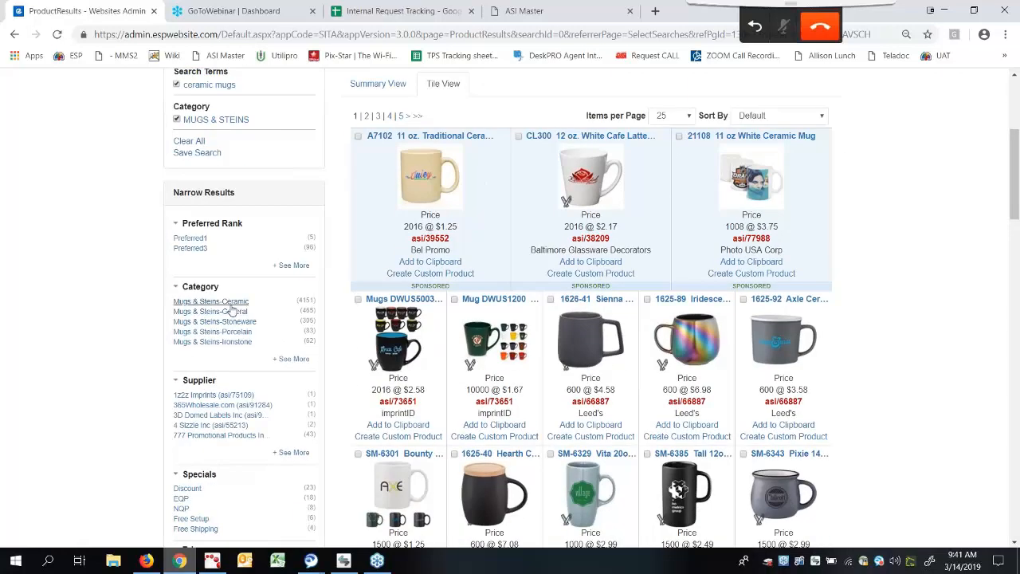
pyautogui.click(232, 311)
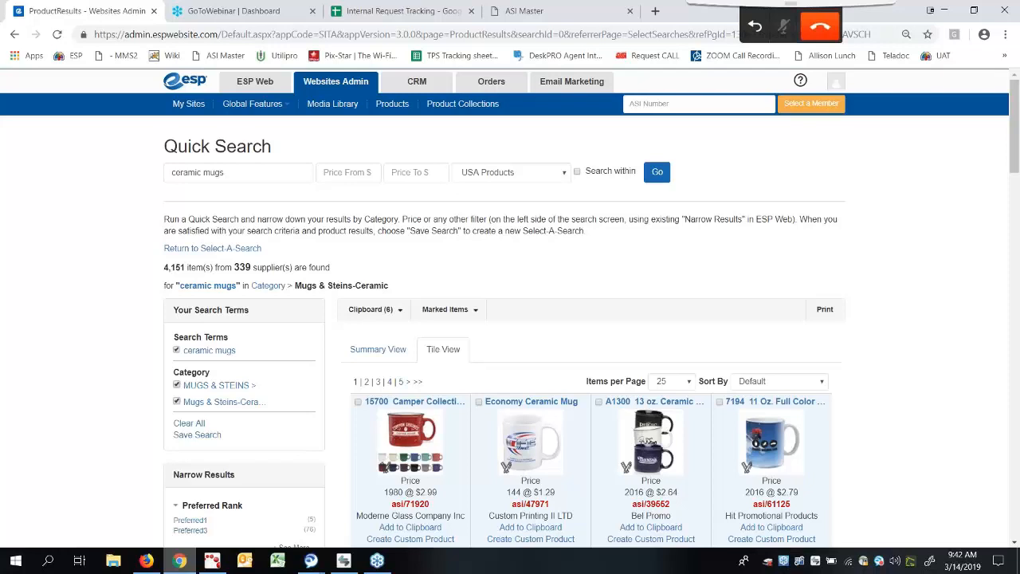
# Step: Filter the ceramic mug results by the White Shades color
pyautogui.scroll(-3, 223, 178)
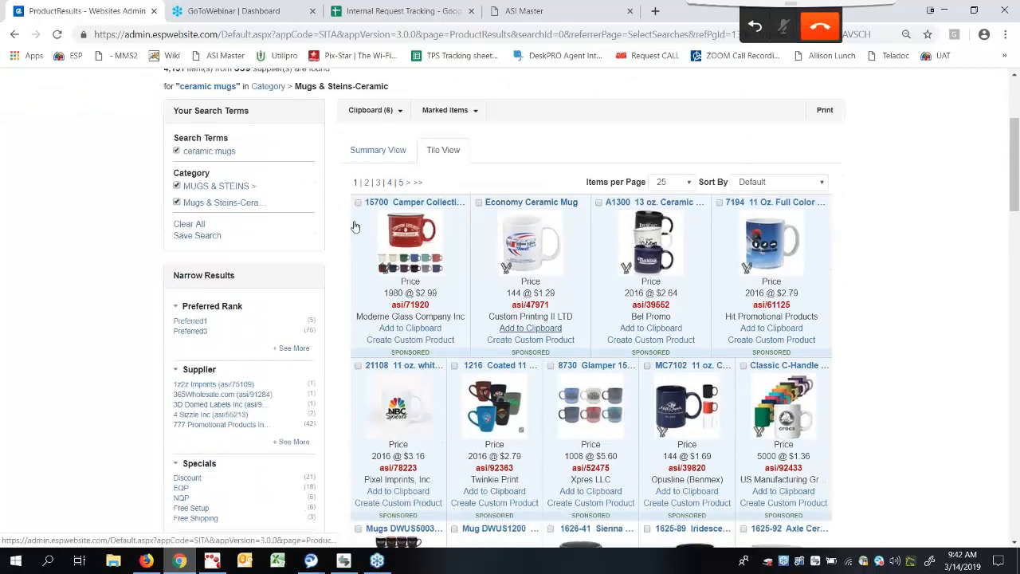
pyautogui.scroll(-2, 230, 263)
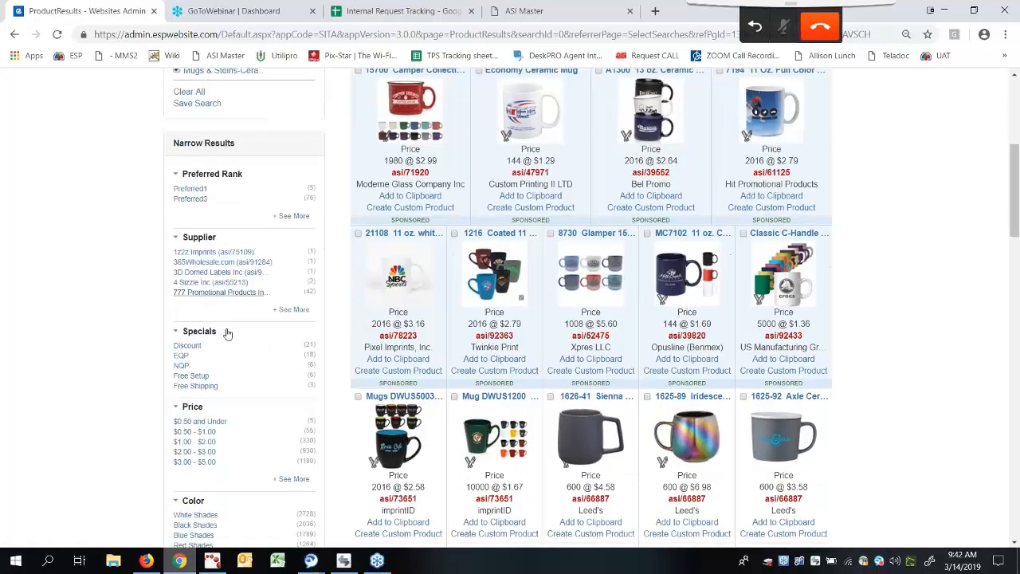
pyautogui.scroll(-1, 243, 402)
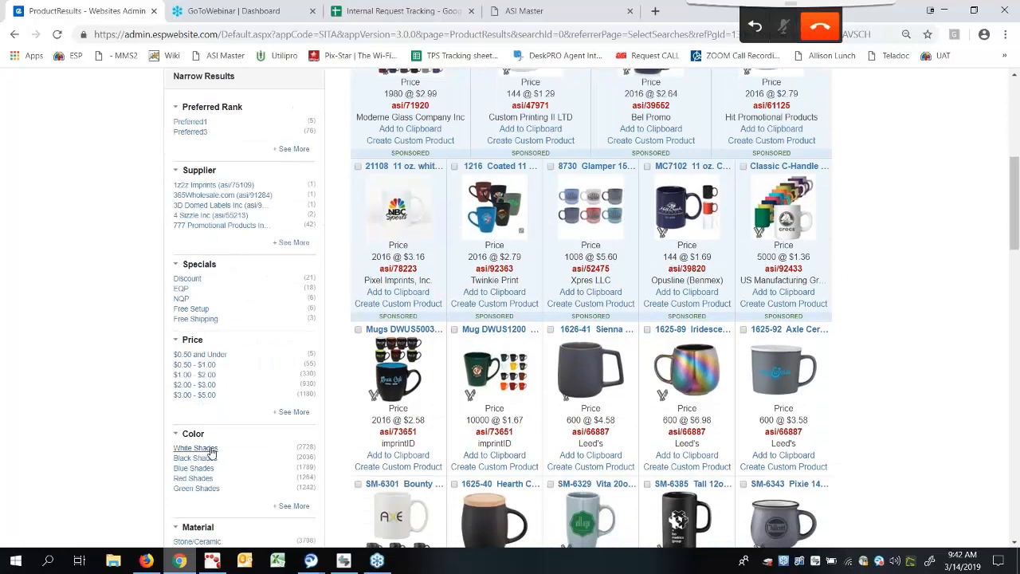
pyautogui.click(211, 451)
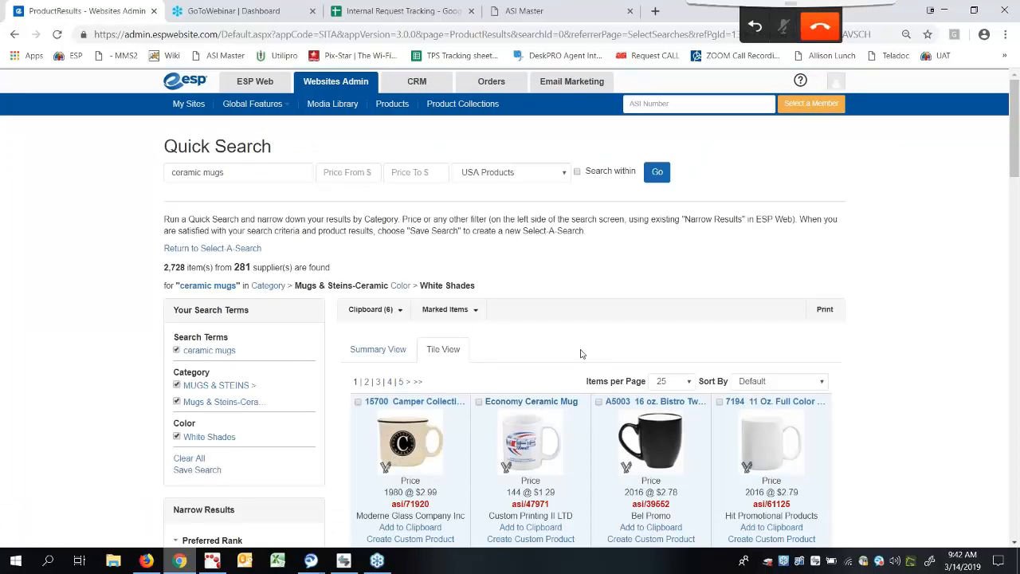
# Step: Try to save the narrowed search as a Select-A-Search named "Ceramic Mugs"
pyautogui.click(207, 470)
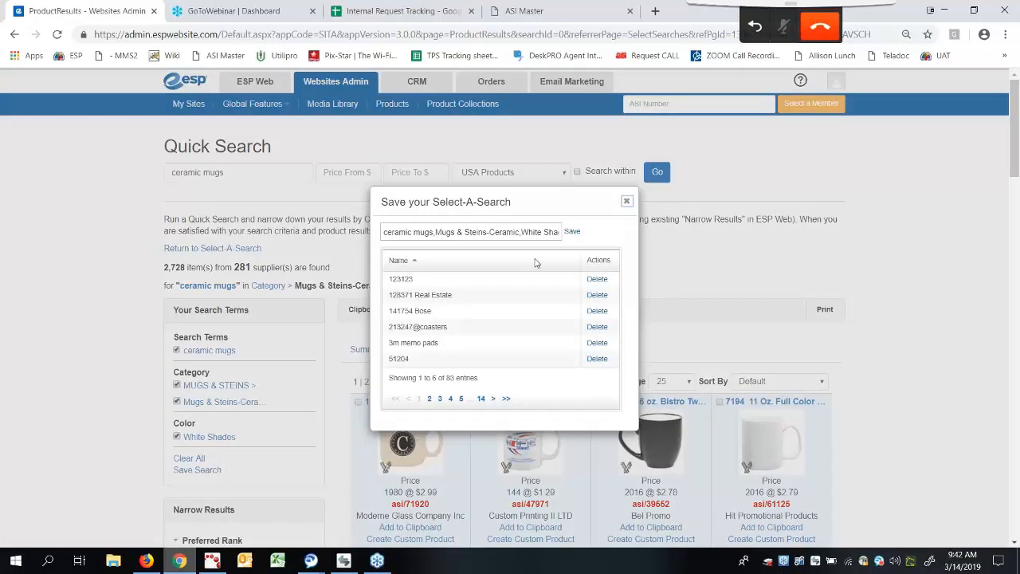
pyautogui.tripleClick(494, 228)
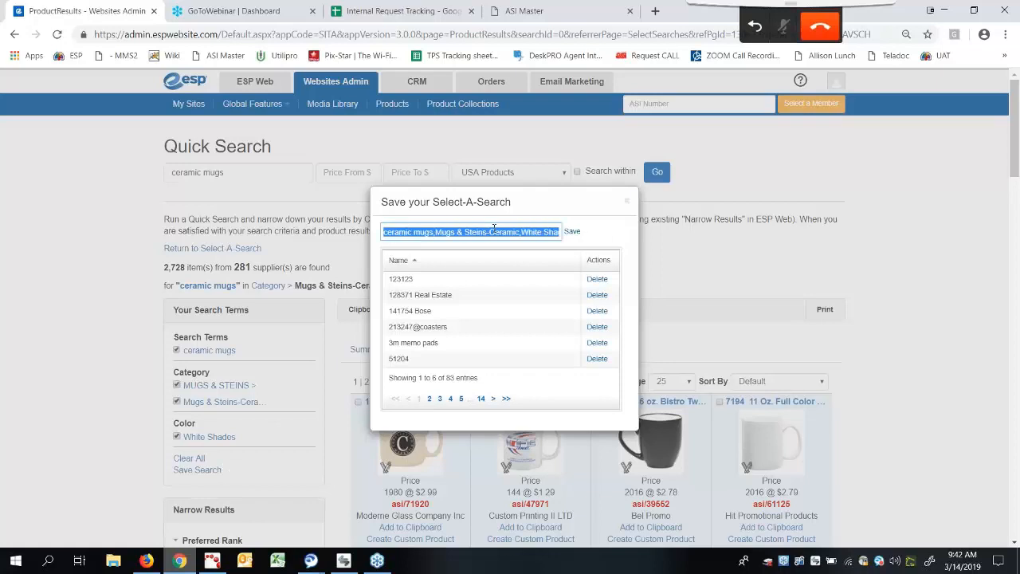
pyautogui.write('CEram')
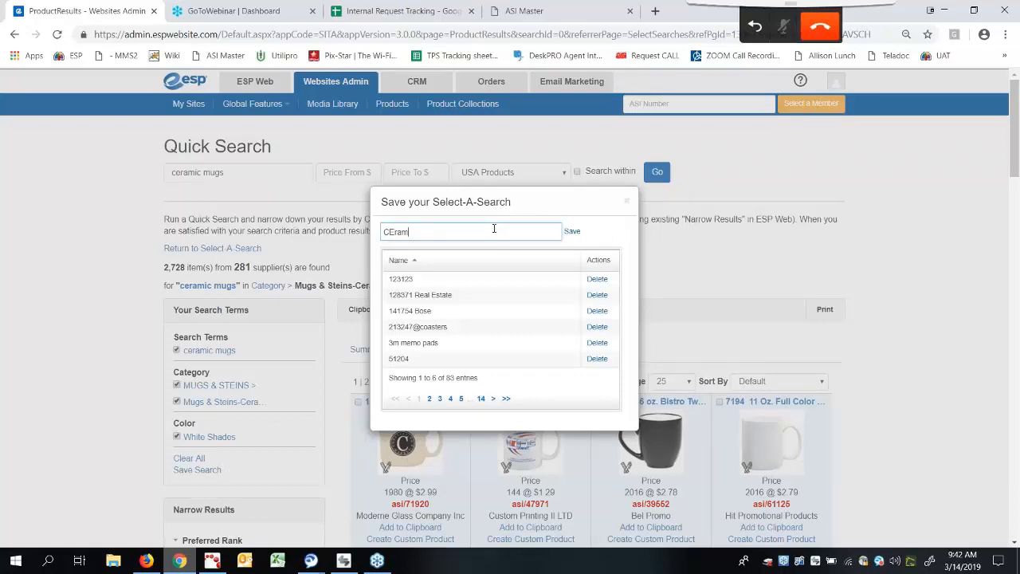
pyautogui.write('ic Mugs')
pyautogui.click(394, 232)
pyautogui.press('BackSpace')
pyautogui.write('e')
pyautogui.click(571, 233)
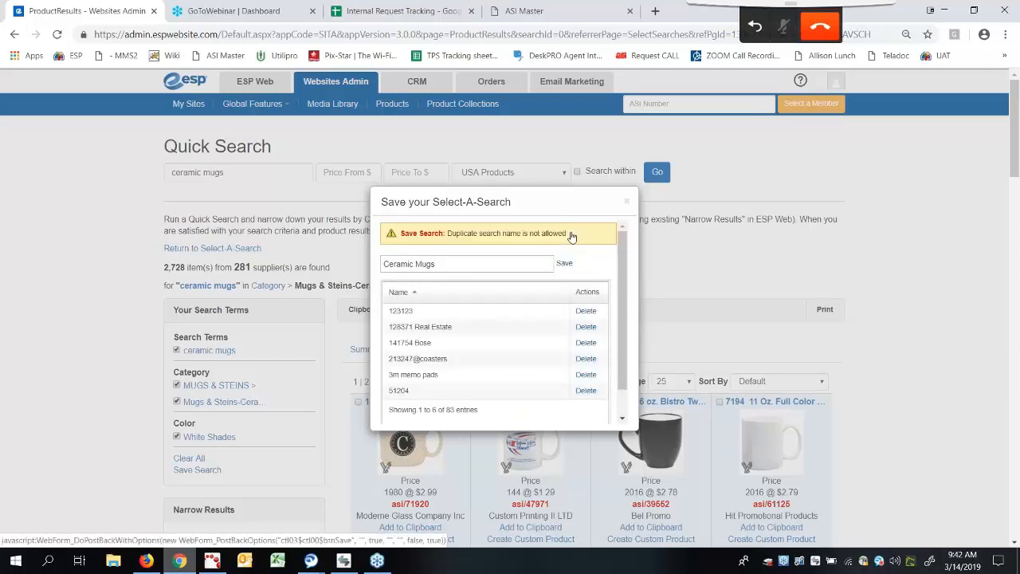
# Step: Extend the search name to "Ceramic Mugs Webinar", save the Select-A-Search and close the save dialog
pyautogui.click(451, 267)
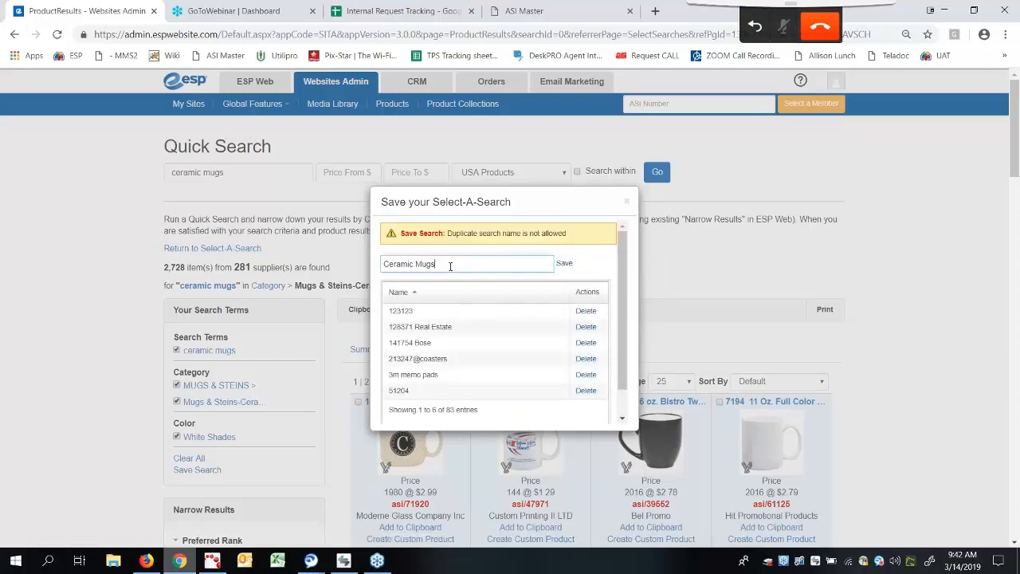
pyautogui.write('hite')
pyautogui.press('BackSpace')
pyautogui.press('BackSpace')
pyautogui.press('BackSpace')
pyautogui.press('BackSpace')
pyautogui.press('BackSpace')
pyautogui.write('Webinar')
pyautogui.click(563, 262)
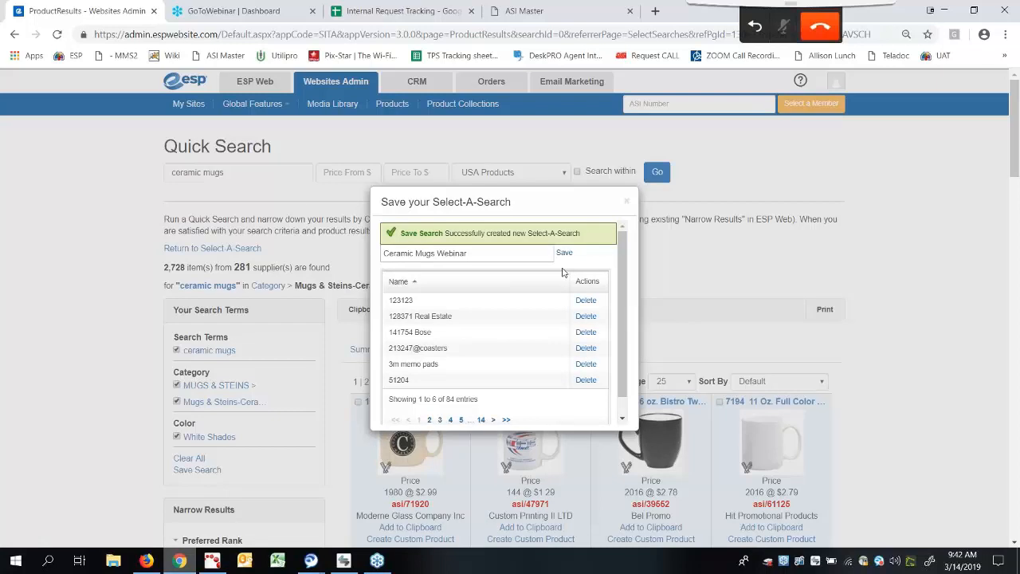
pyautogui.click(626, 201)
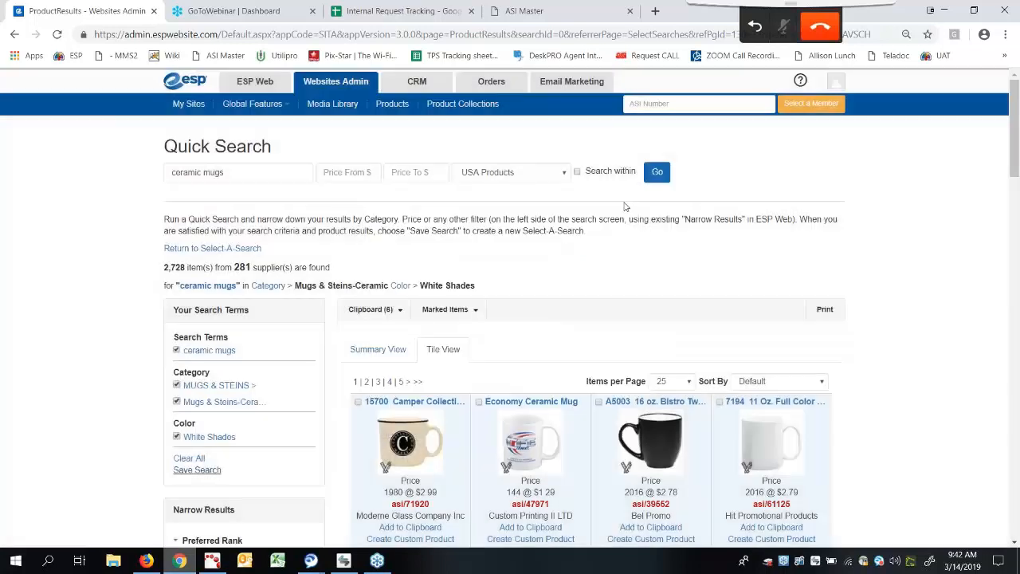
# Step: Return to the Select-A-Searches list and filter it for "ceramic"
pyautogui.click(228, 251)
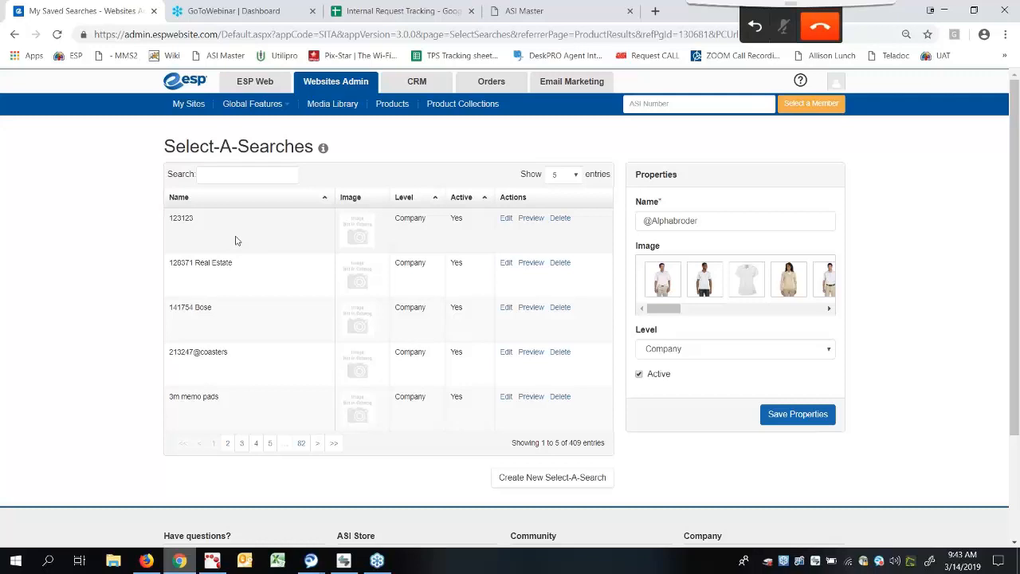
pyautogui.click(246, 177)
pyautogui.write('ceramic')
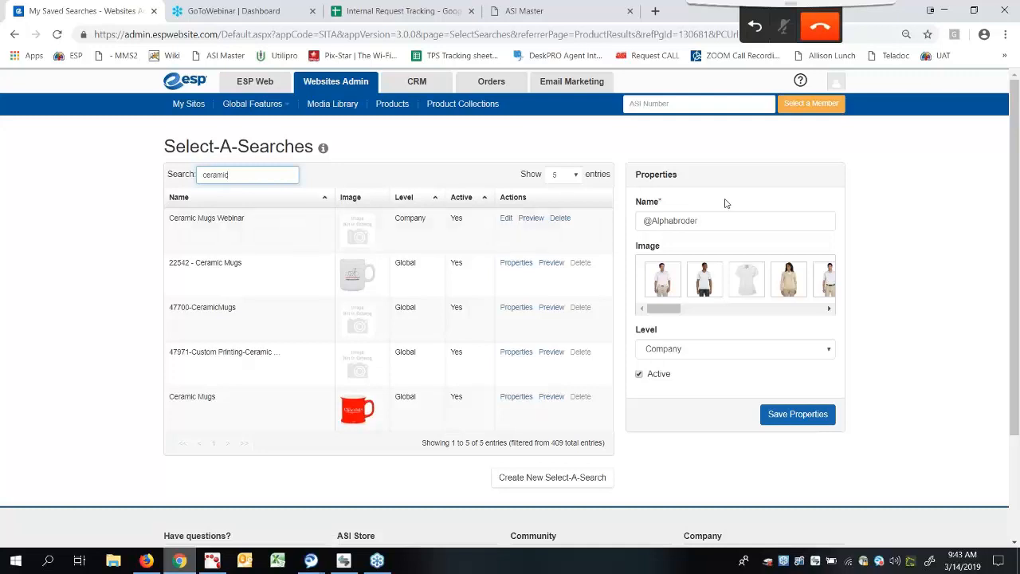
pyautogui.click(712, 274)
# Step: Open the eCommerce Platinum site (16IC) for editing and go to its Product Collections settings
pyautogui.click(195, 107)
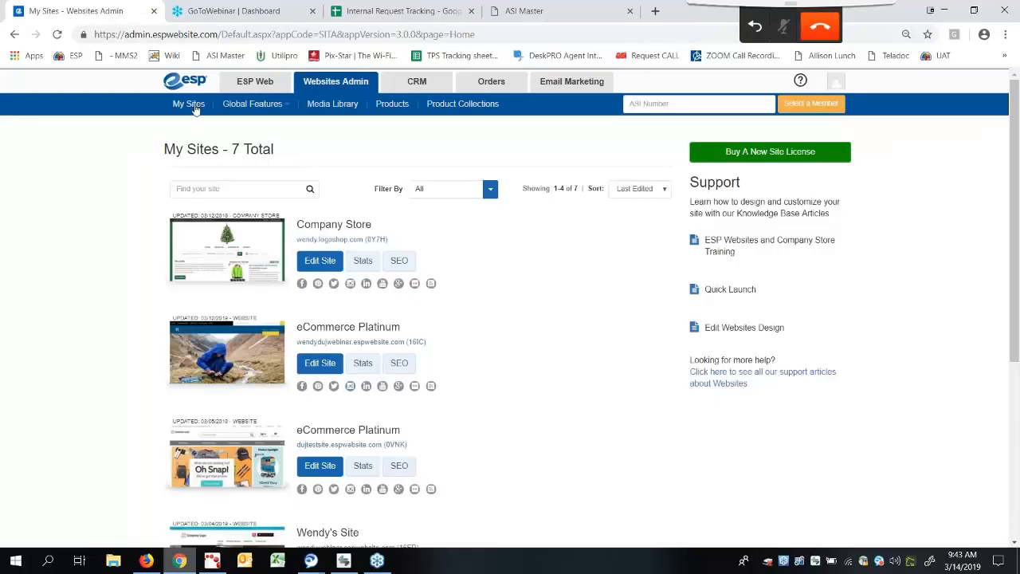
pyautogui.scroll(-1, 319, 299)
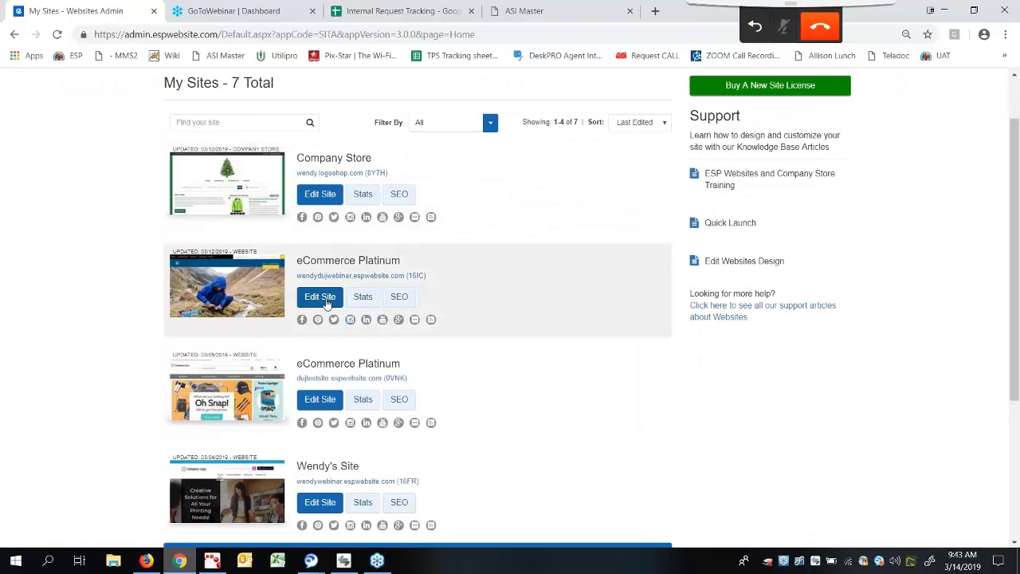
pyautogui.click(322, 299)
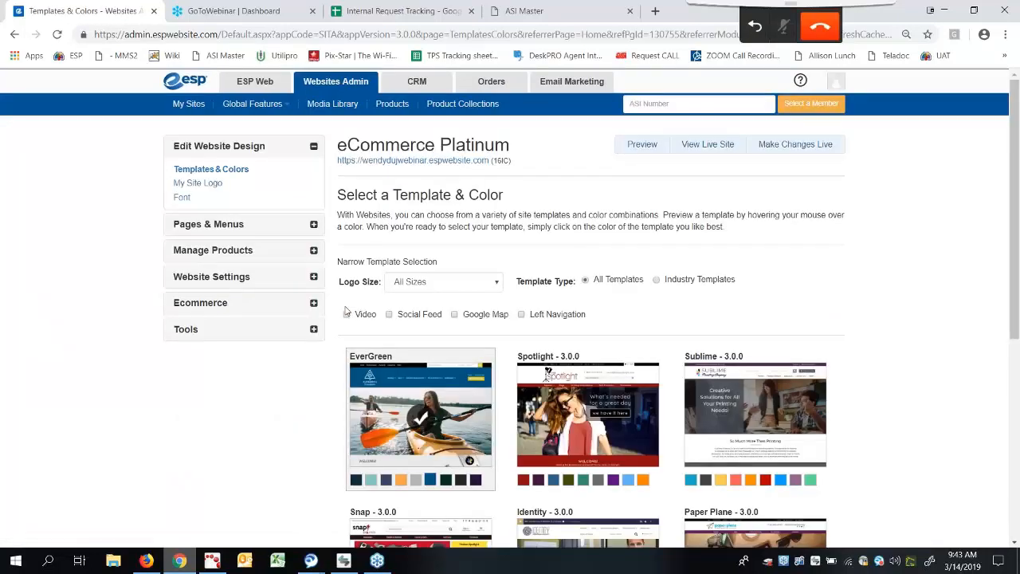
pyautogui.click(313, 251)
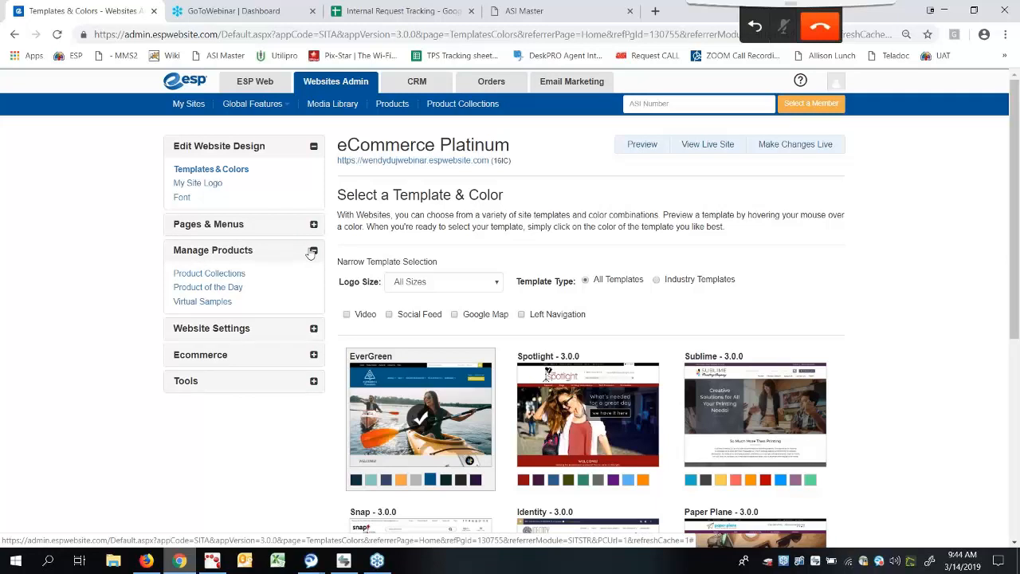
pyautogui.click(229, 275)
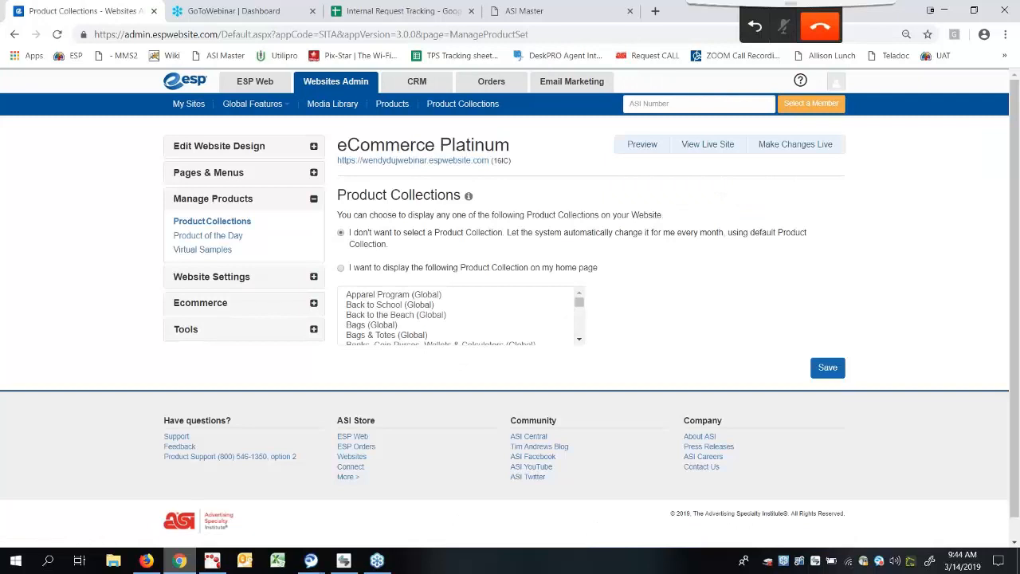
# Step: Set the home page to display a chosen product collection and pick Leprechauns (Company)
pyautogui.click(341, 269)
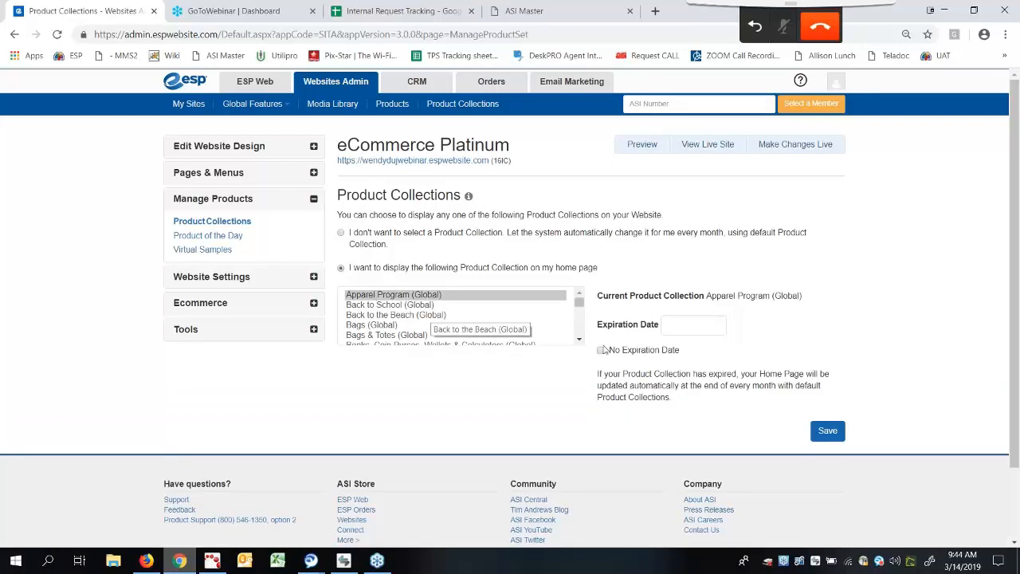
pyautogui.click(579, 340)
pyautogui.click(579, 340)
pyautogui.click(579, 340)
pyautogui.click(579, 341)
pyautogui.click(579, 340)
pyautogui.click(579, 341)
pyautogui.click(579, 340)
pyautogui.click(579, 340)
pyautogui.click(579, 340)
pyautogui.click(579, 340)
pyautogui.click(580, 341)
pyautogui.click(580, 340)
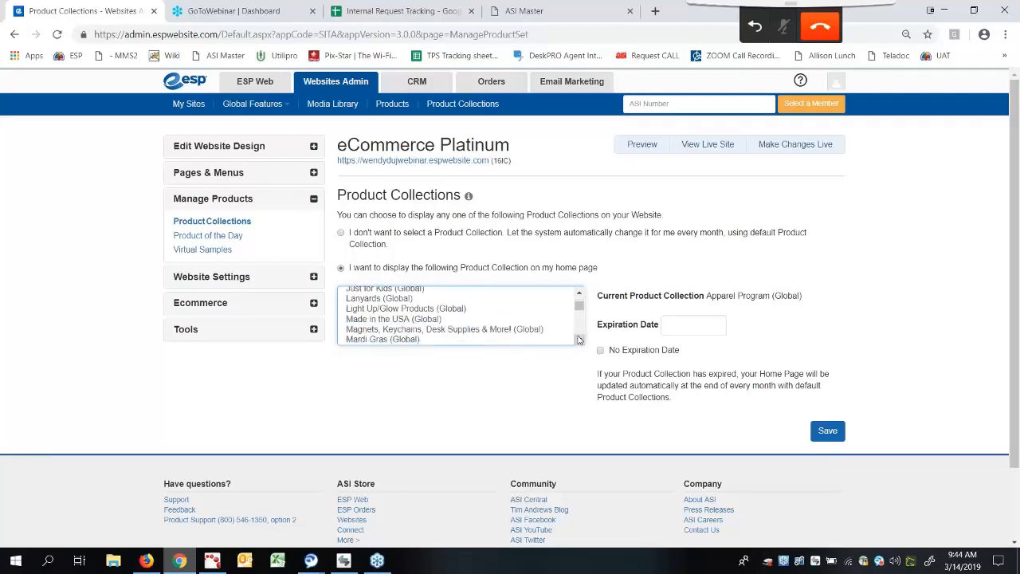
pyautogui.click(579, 340)
pyautogui.click(579, 341)
pyautogui.click(579, 340)
pyautogui.click(579, 340)
pyautogui.click(579, 340)
pyautogui.click(579, 341)
pyautogui.click(579, 341)
pyautogui.scroll(1, 540, 333)
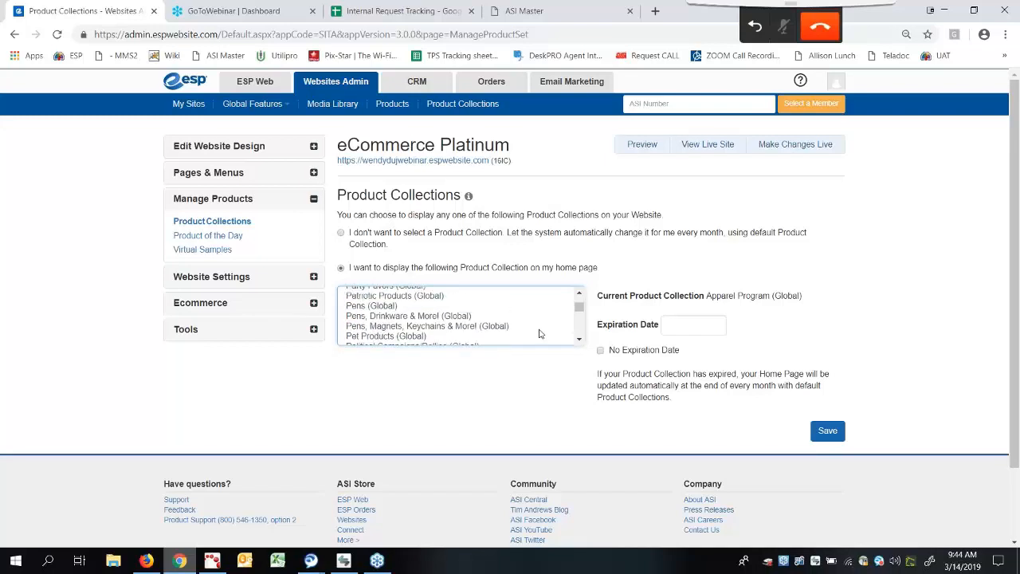
pyautogui.scroll(2, 540, 333)
pyautogui.scroll(10, 540, 333)
pyautogui.scroll(-20, 538, 334)
pyautogui.scroll(-10, 539, 333)
pyautogui.scroll(-3, 538, 333)
pyautogui.scroll(-3, 538, 333)
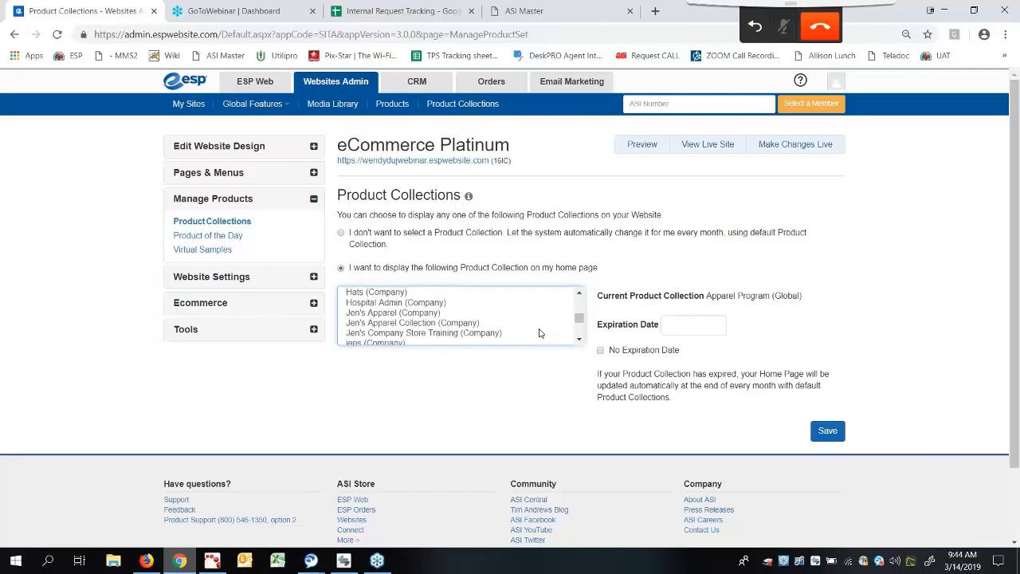
pyautogui.scroll(-6, 538, 333)
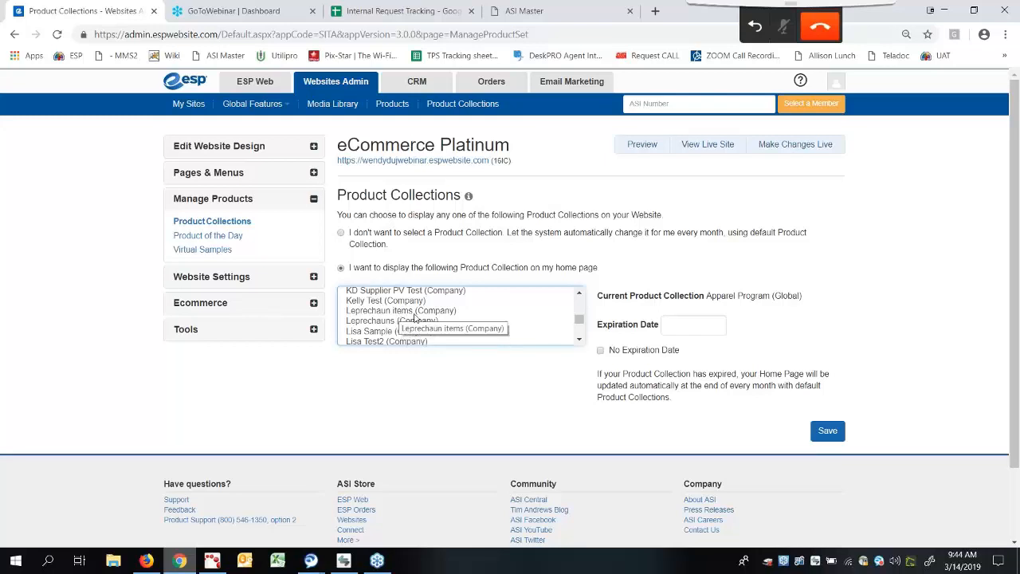
pyautogui.click(396, 321)
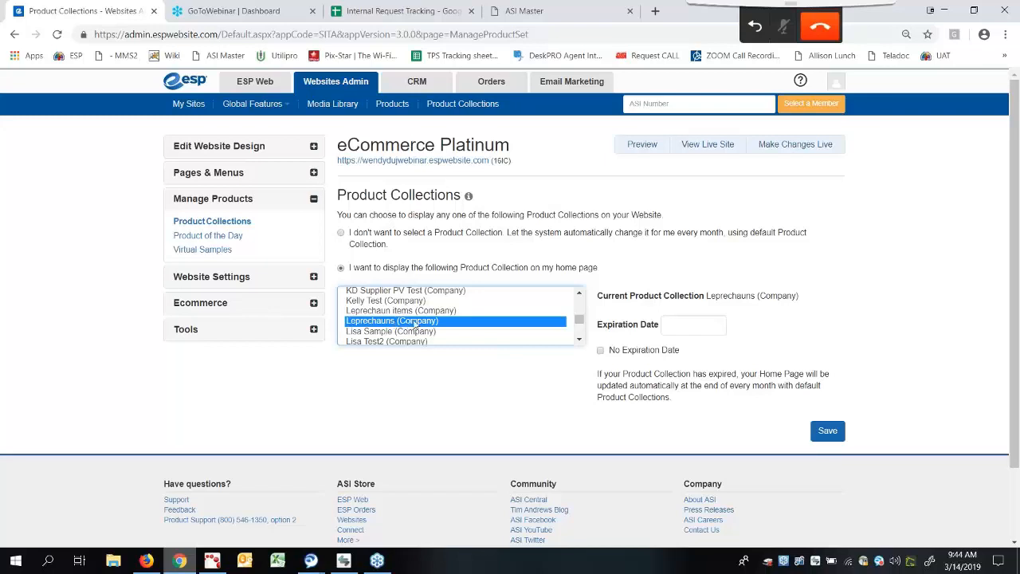
# Step: Set the home page collection's expiration date to 03/31/2019 and save the product collection settings
pyautogui.click(682, 326)
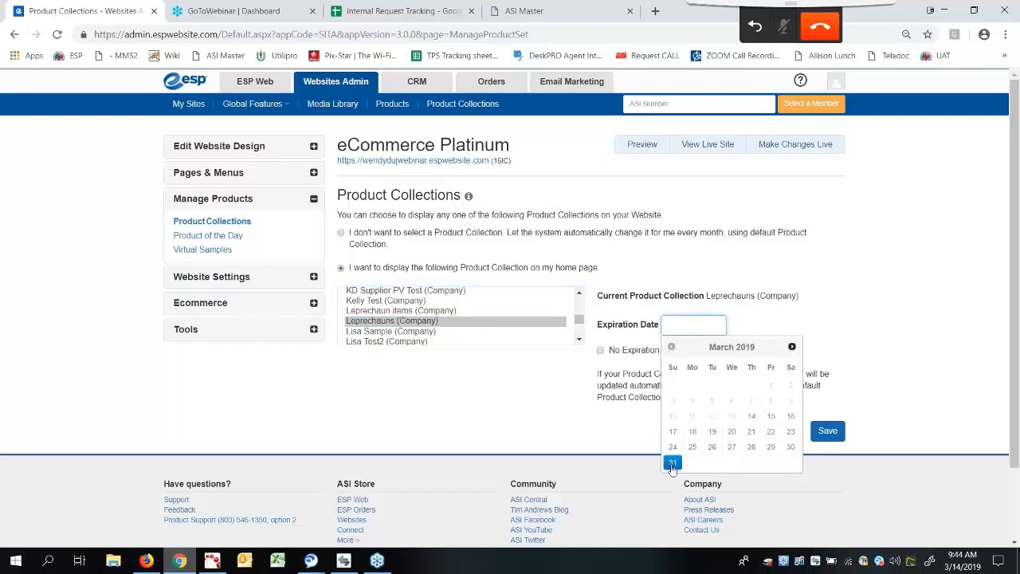
pyautogui.click(672, 463)
pyautogui.scroll(-1, 717, 373)
pyautogui.scroll(1, 717, 365)
pyautogui.scroll(-1, 797, 224)
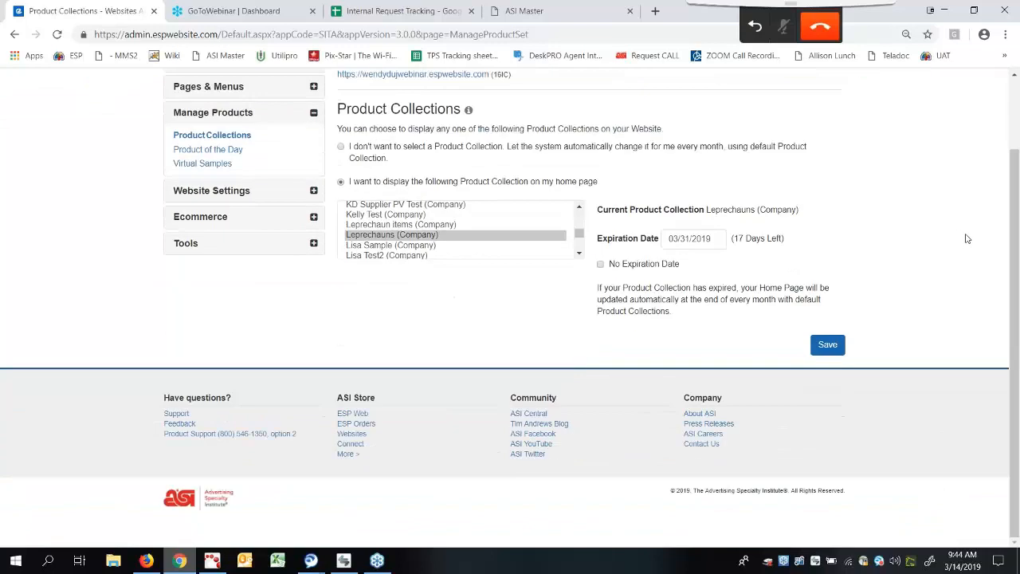
pyautogui.click(822, 346)
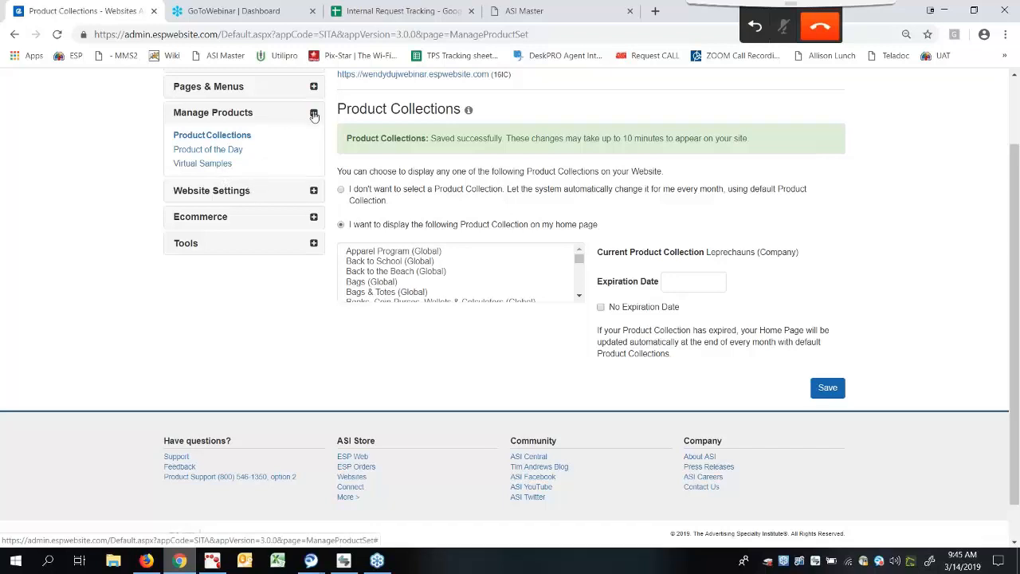
# Step: Go to the site's Product of the Day settings and choose to select your own Products of the Day
pyautogui.click(225, 153)
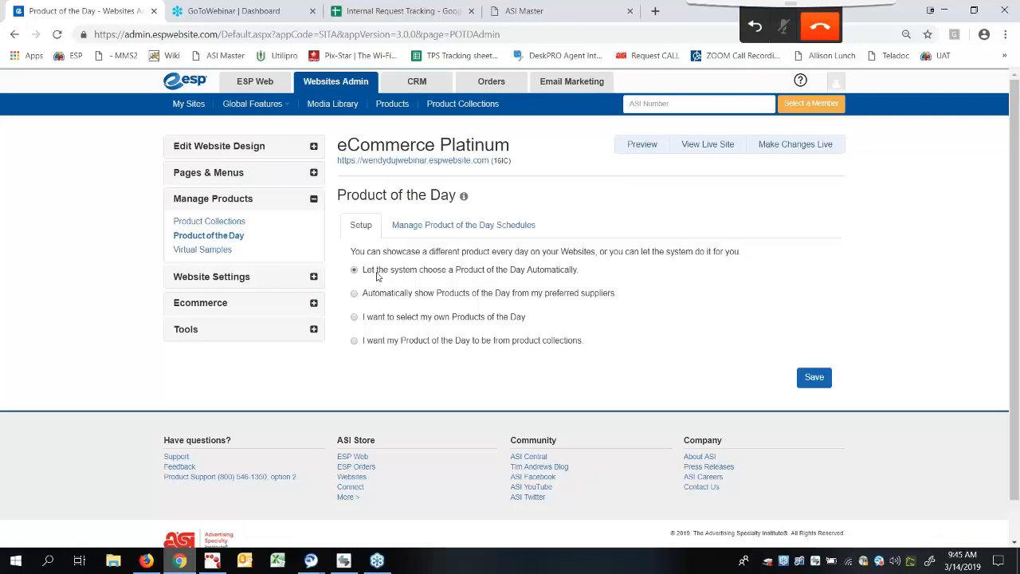
pyautogui.click(357, 317)
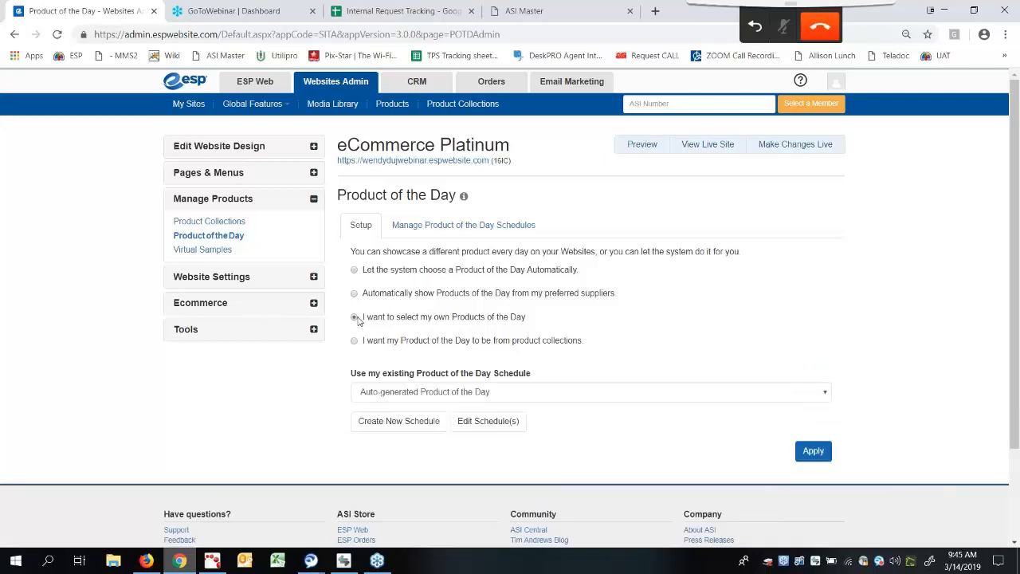
# Step: Create an active Company-level Product of the Day schedule named with the presenter's first name in possessive form plus "March Webinar"
pyautogui.click(413, 429)
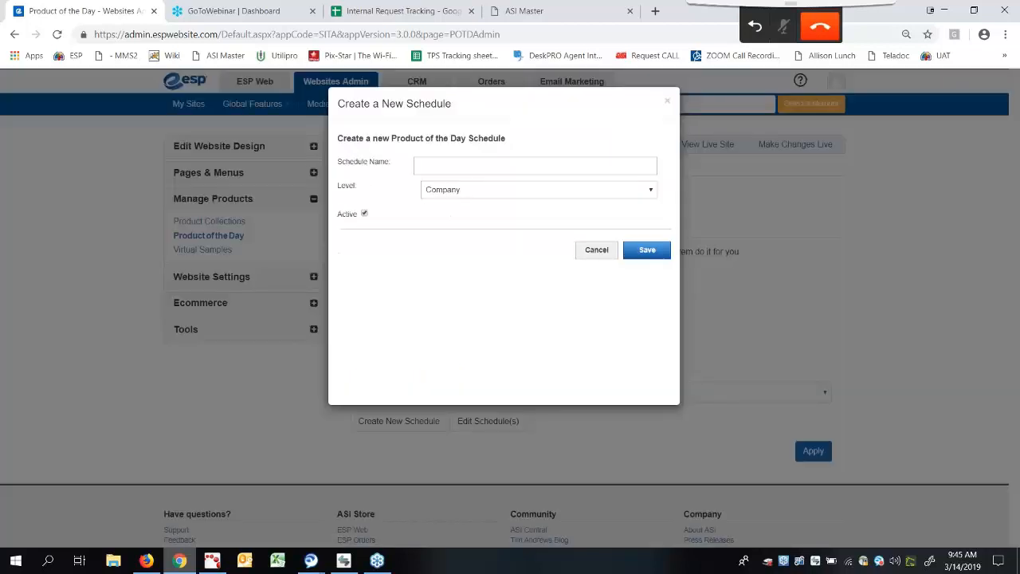
pyautogui.click(478, 167)
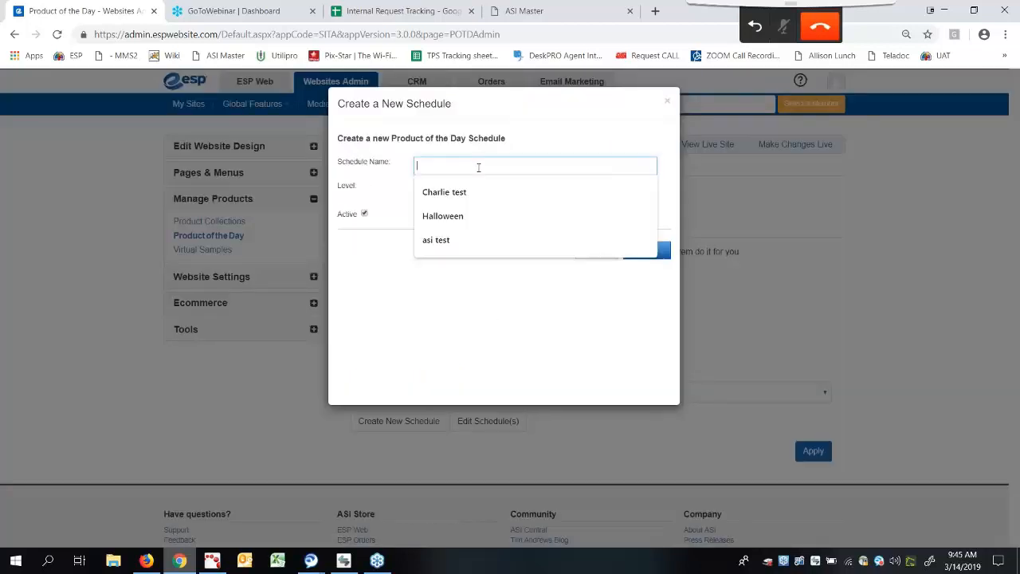
pyautogui.write('W')
pyautogui.press('BackSpace')
pyautogui.write('Web')
pyautogui.write('ndy')
pyautogui.write('s Mar')
pyautogui.write('ch Web')
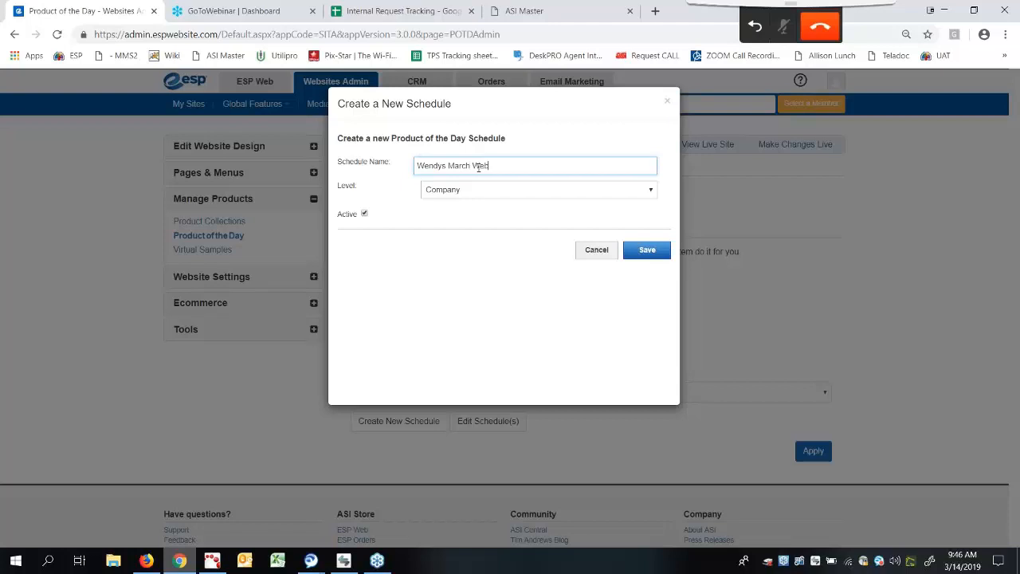
pyautogui.write('inar')
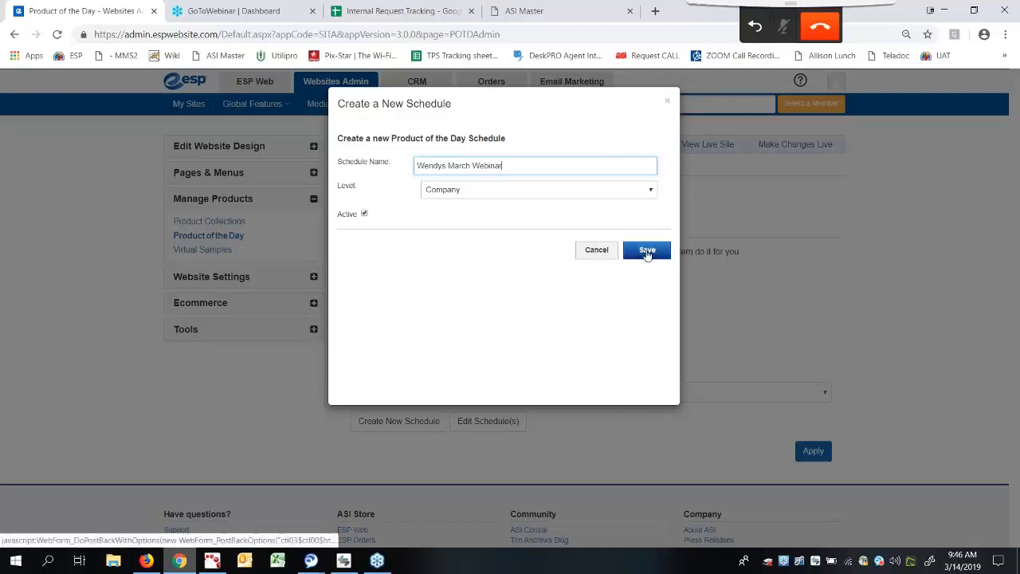
pyautogui.click(647, 252)
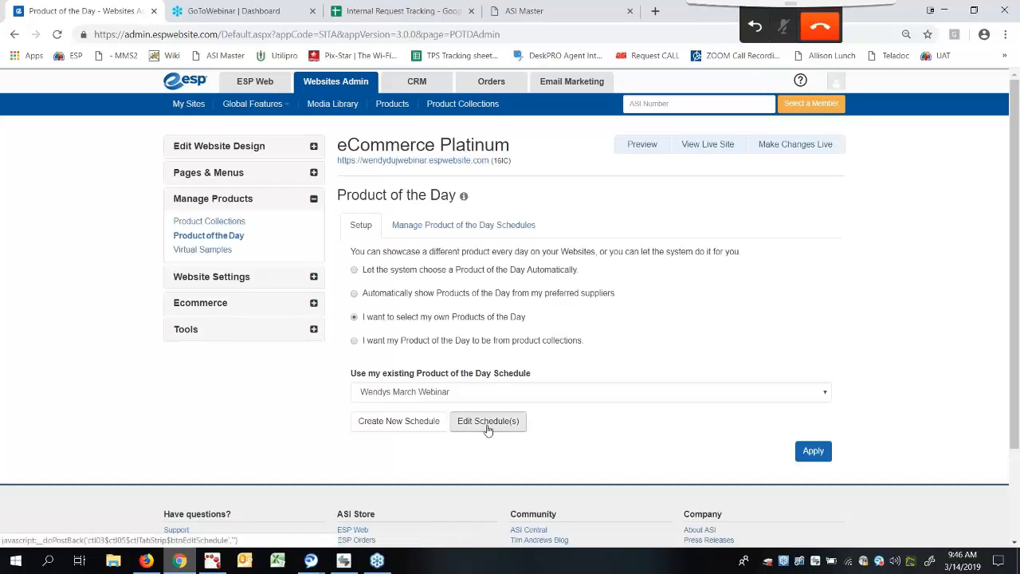
# Step: Edit the new March Webinar schedule and go to its product scheduling page
pyautogui.click(487, 423)
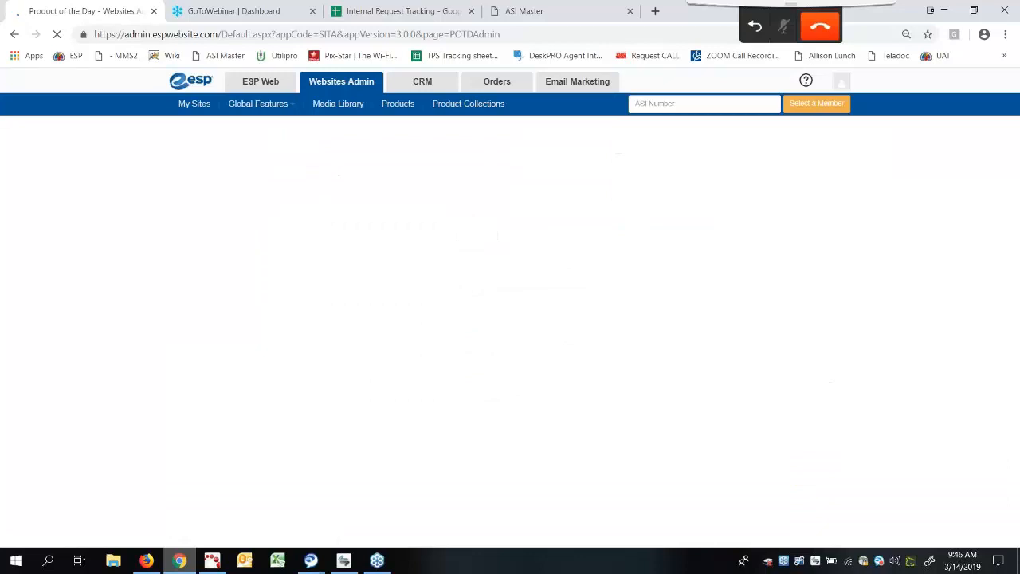
pyautogui.scroll(-1, 897, 320)
pyautogui.scroll(-2, 897, 320)
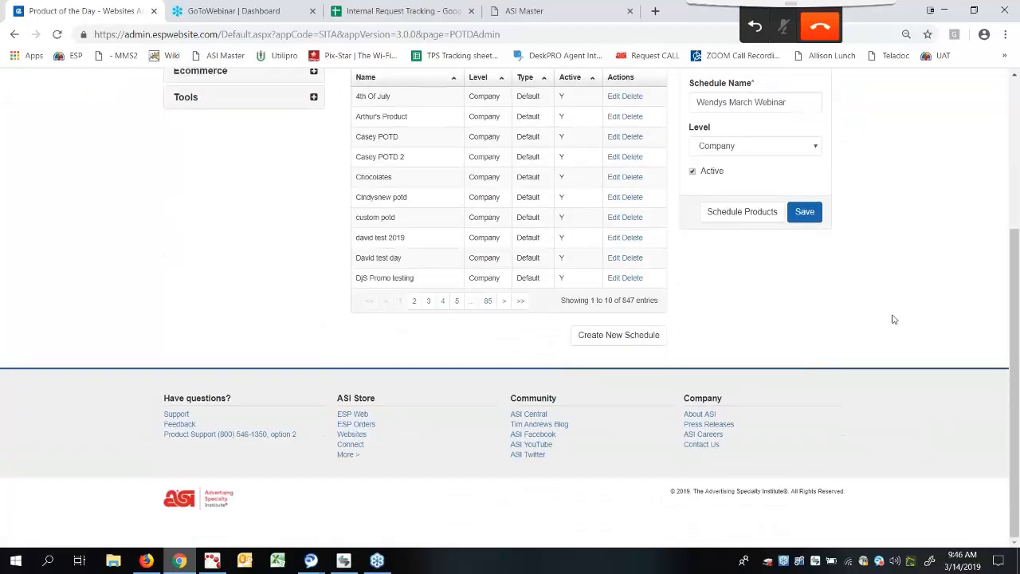
pyautogui.scroll(1, 752, 177)
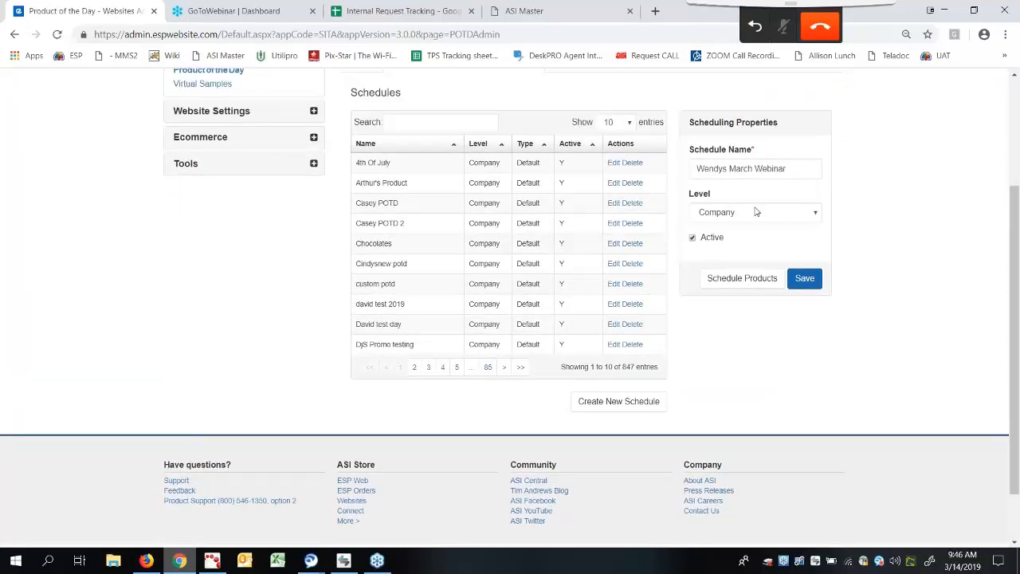
pyautogui.click(755, 280)
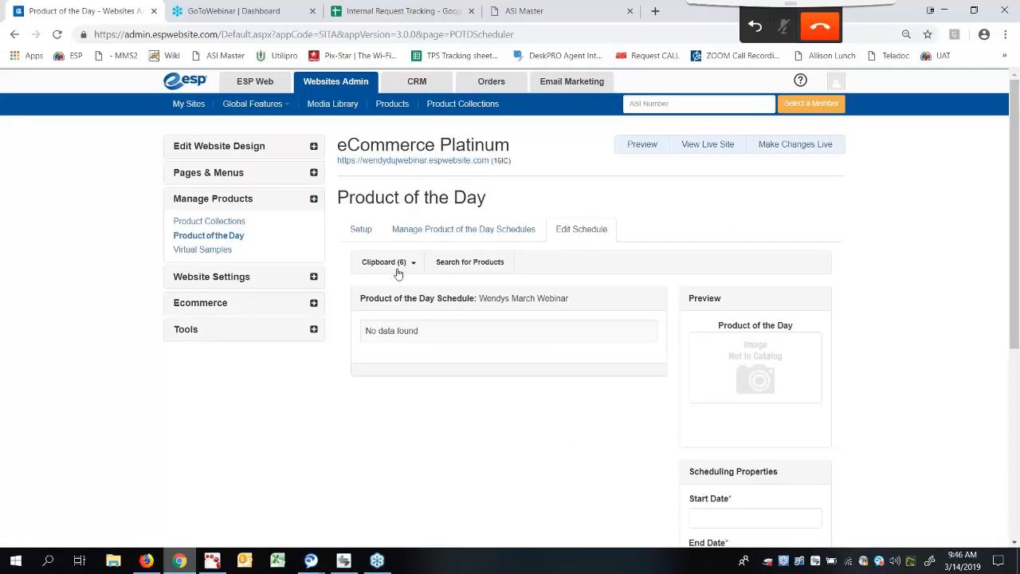
# Step: Search USA products for "st patricks day" to find items for the schedule
pyautogui.click(471, 266)
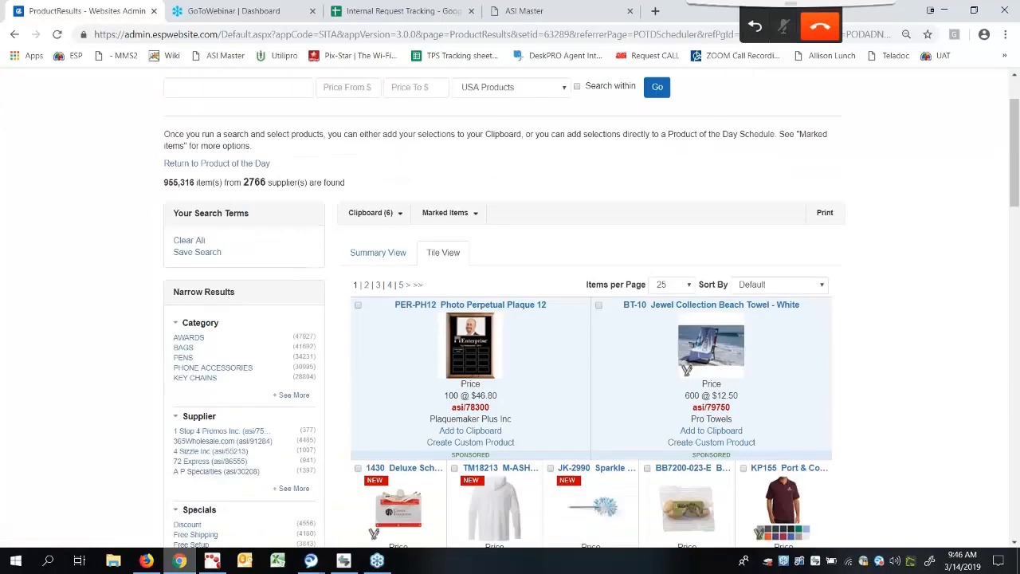
pyautogui.click(248, 175)
pyautogui.write('st patricks day')
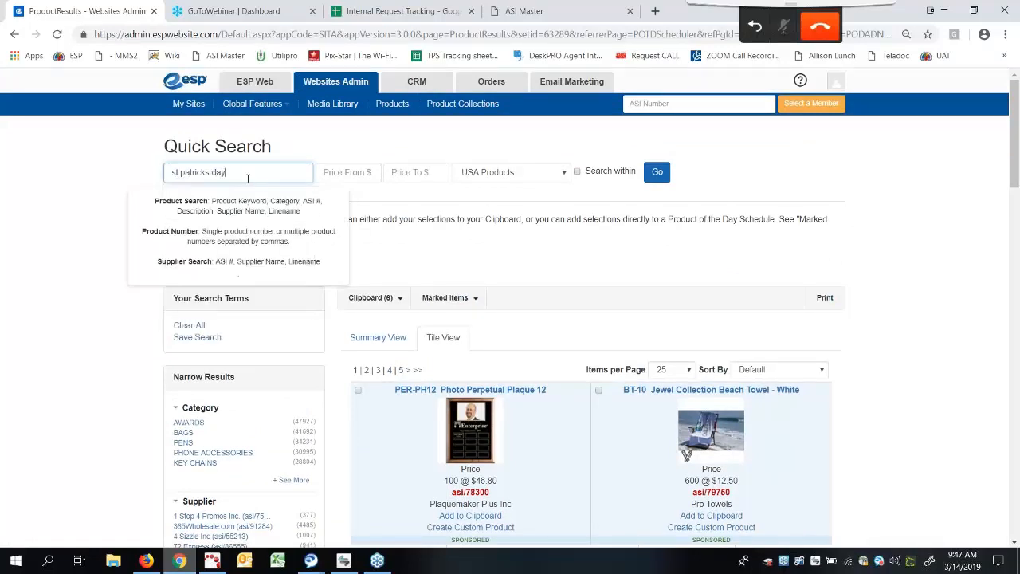
pyautogui.click(658, 173)
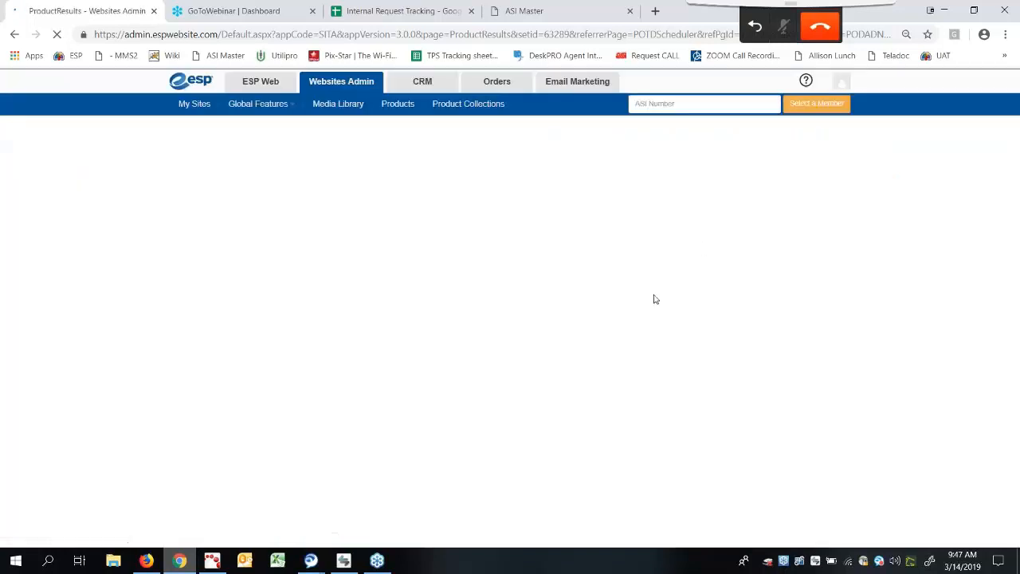
# Step: Mark products 1300UVC, 11539 and 12392, add them to the Product of the Day schedule, and return to the schedule
pyautogui.scroll(-4, 364, 332)
pyautogui.click(358, 232)
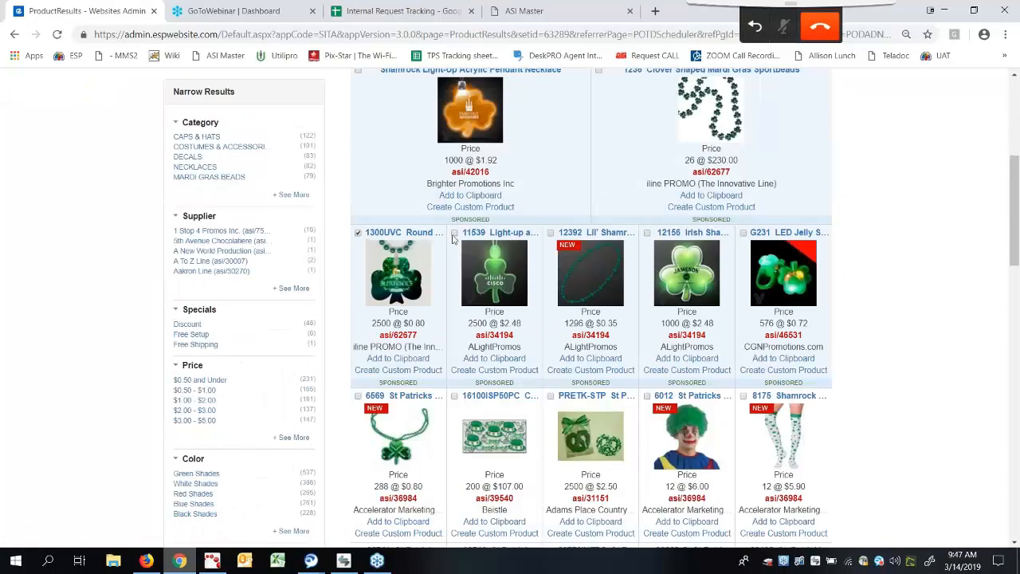
pyautogui.click(455, 233)
pyautogui.click(550, 233)
pyautogui.scroll(3, 532, 253)
pyautogui.click(470, 179)
pyautogui.click(470, 228)
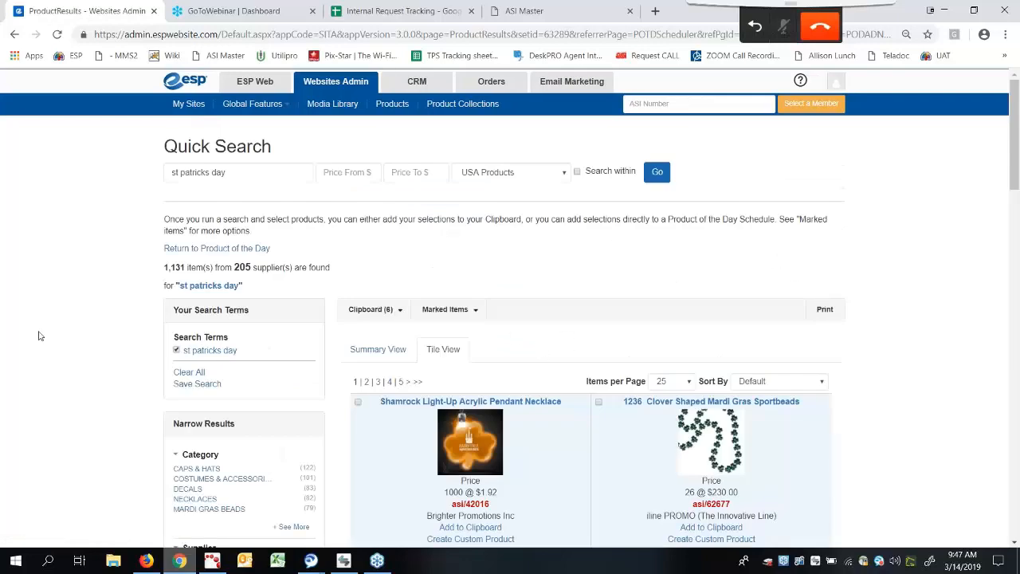
pyautogui.click(244, 253)
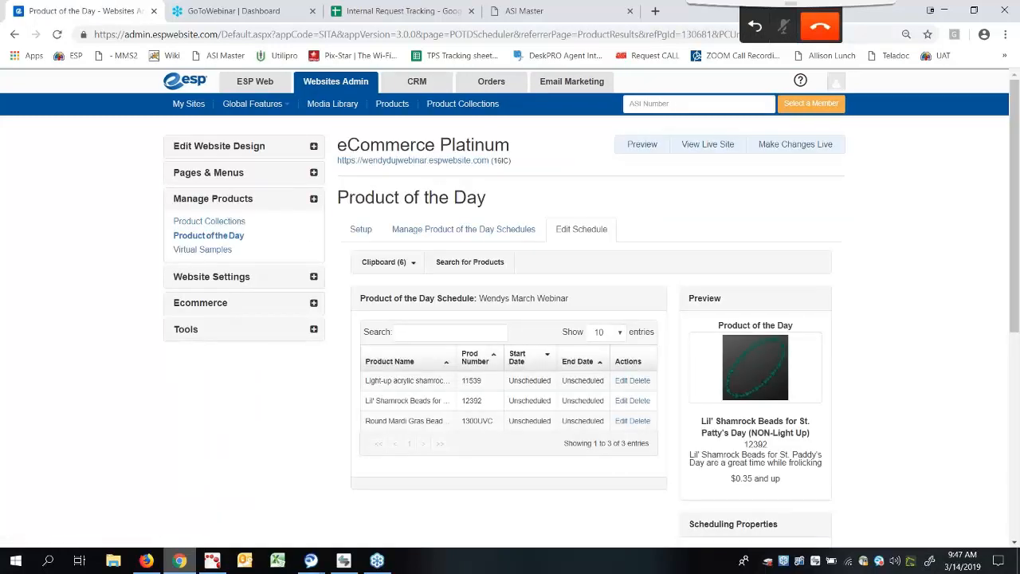
# Step: Schedule the light-up acrylic shamrock necklace (11539) from 03/21/2019 to 03/29/2019 and save its properties
pyautogui.scroll(-1, 478, 435)
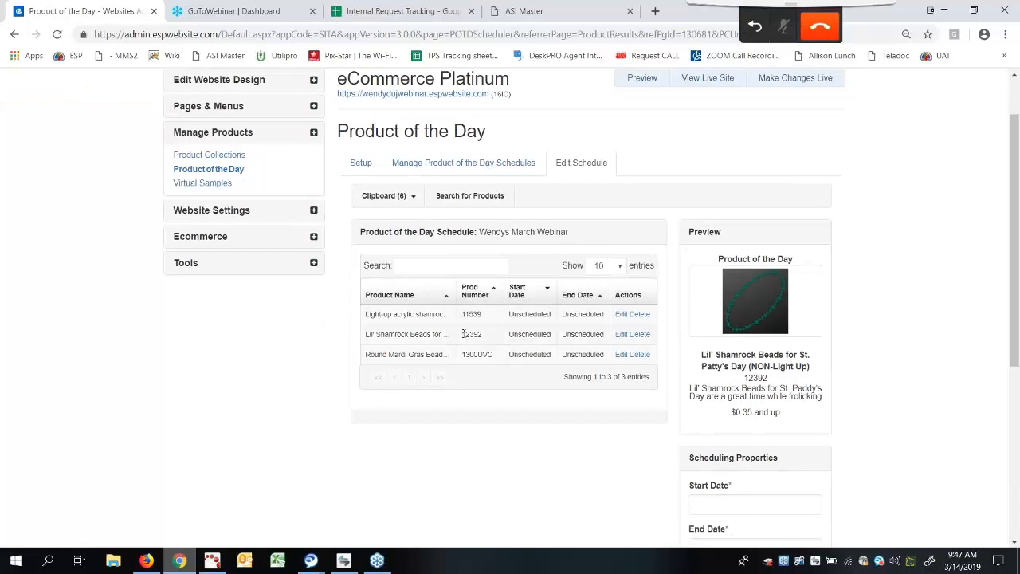
pyautogui.click(622, 314)
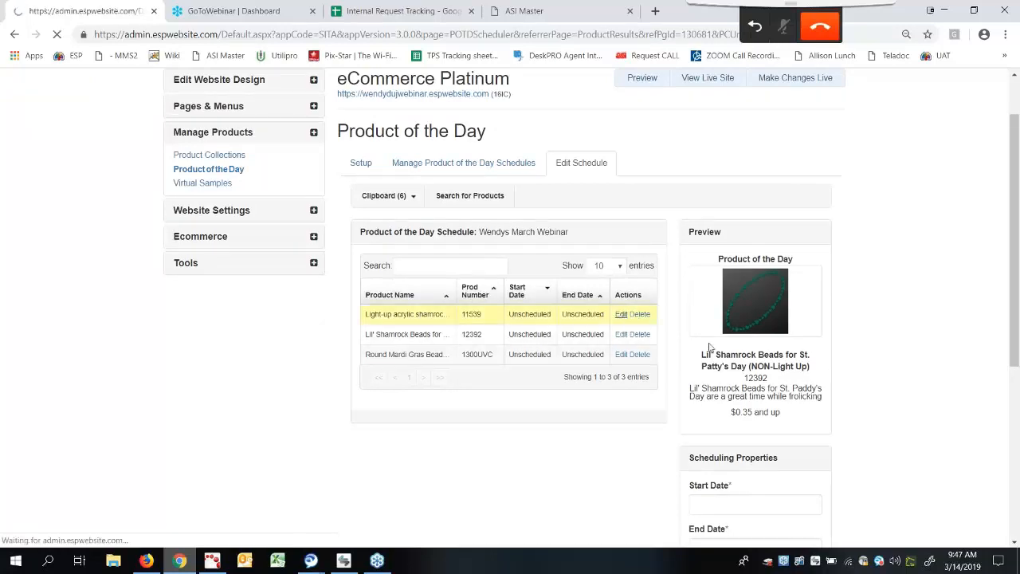
pyautogui.scroll(-3, 840, 385)
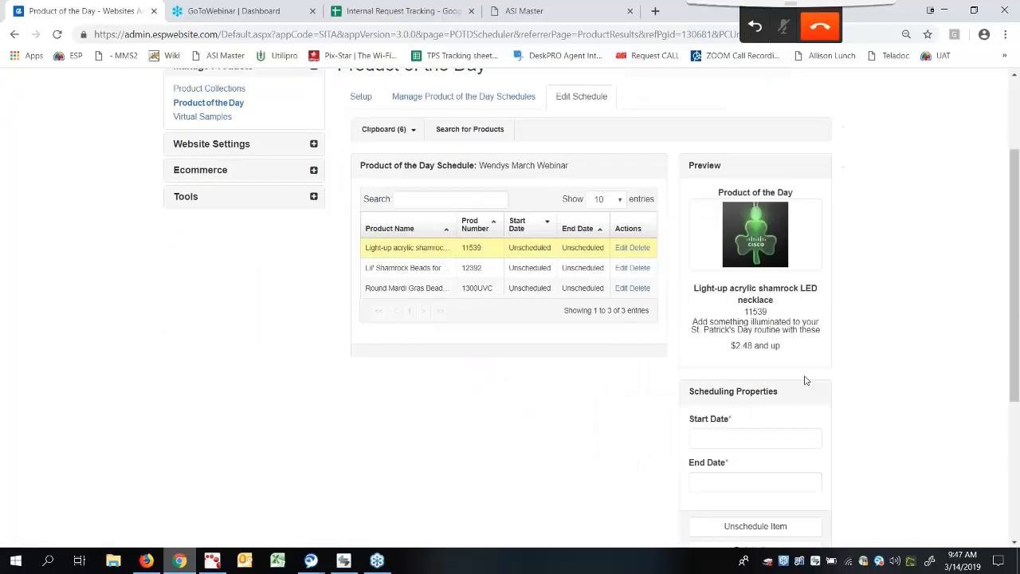
pyautogui.scroll(-1, 756, 323)
pyautogui.click(728, 303)
pyautogui.click(866, 312)
pyautogui.click(788, 307)
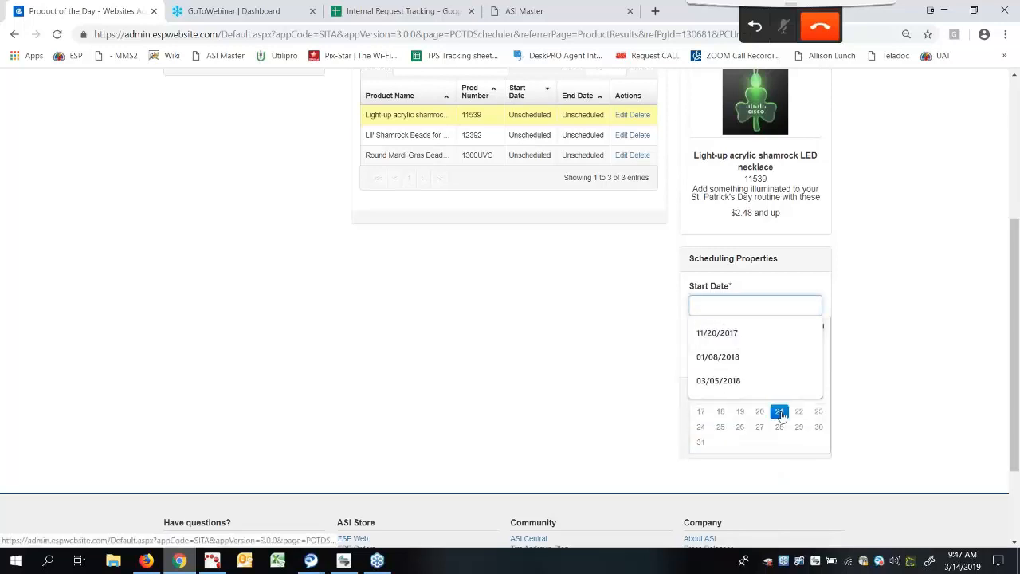
pyautogui.click(780, 413)
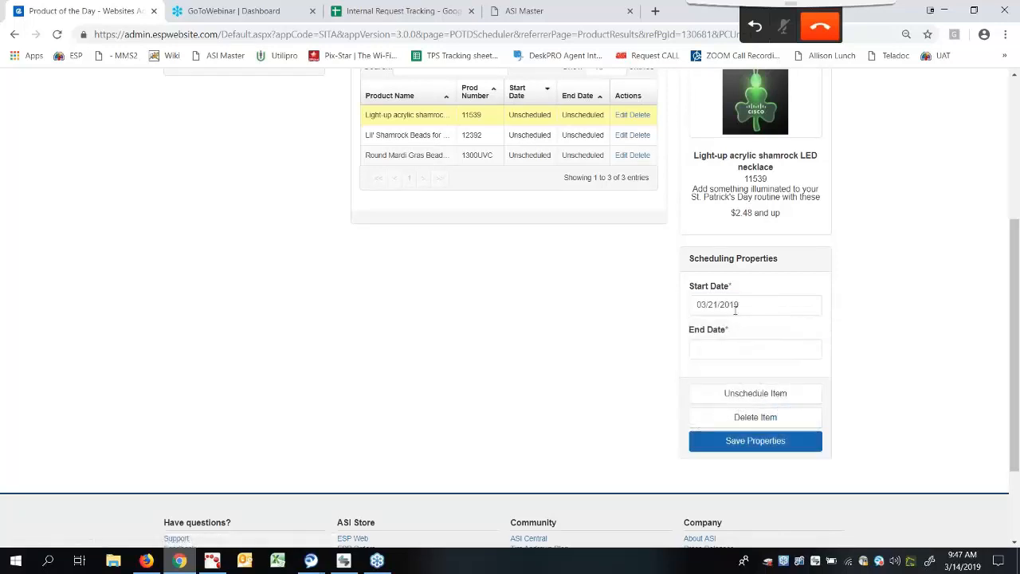
pyautogui.click(749, 351)
pyautogui.click(797, 473)
pyautogui.scroll(-1, 879, 320)
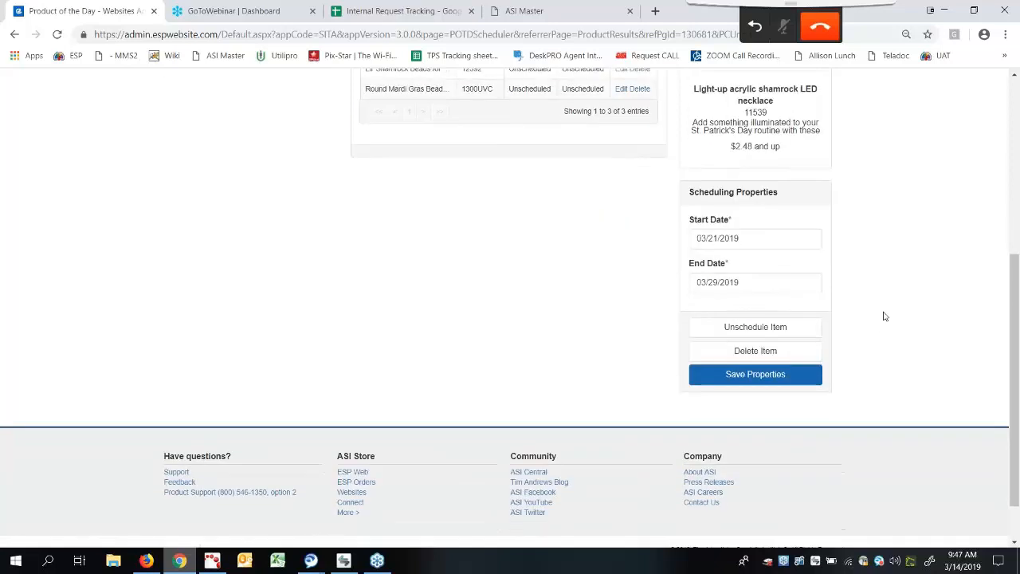
pyautogui.click(804, 383)
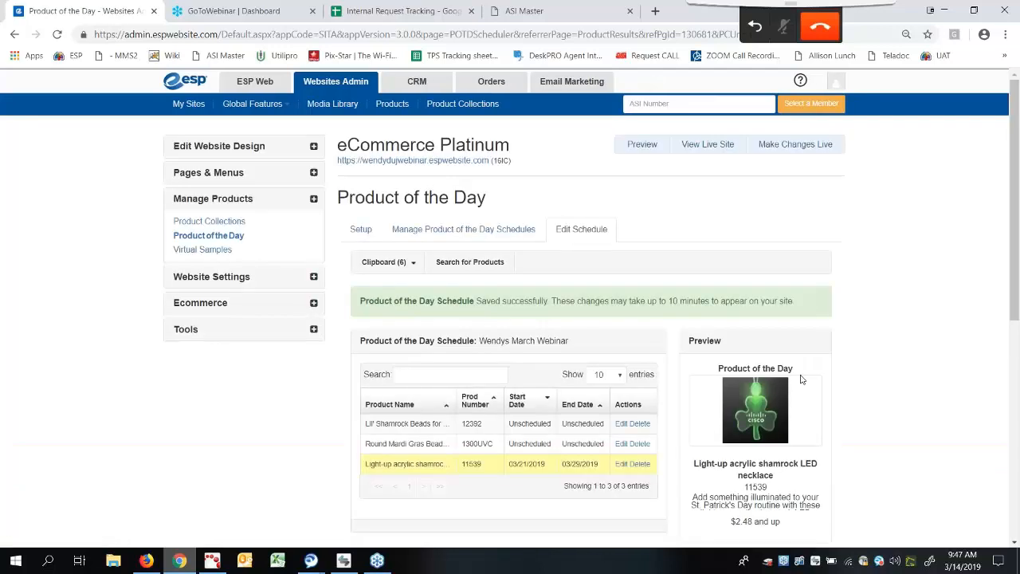
# Step: Schedule the Round Mardi Gras Beads (1300UVC) with start and end dates of 03/30/2019 and save the properties
pyautogui.scroll(-3, 614, 317)
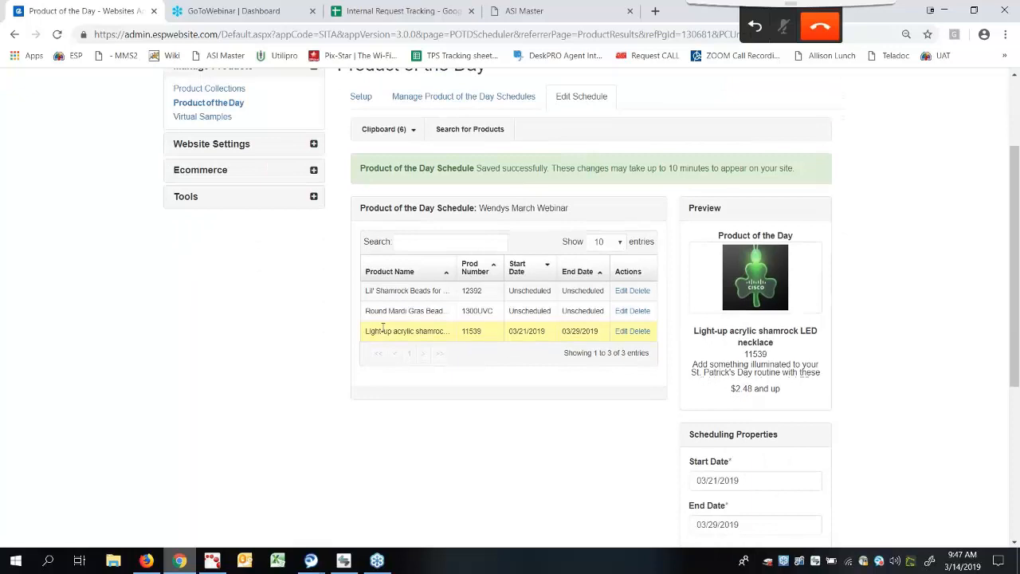
pyautogui.click(622, 312)
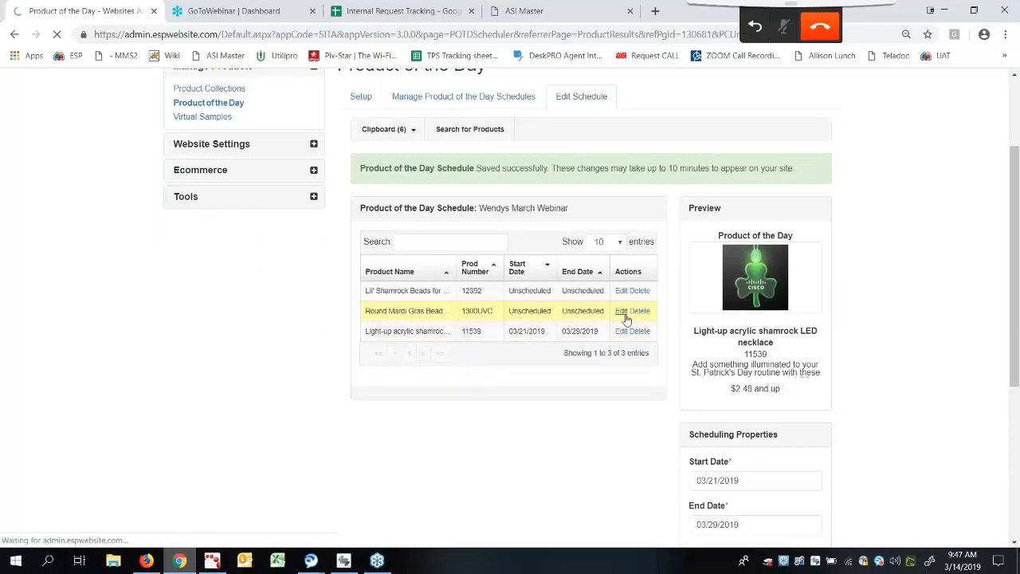
pyautogui.scroll(-5, 626, 319)
pyautogui.click(726, 241)
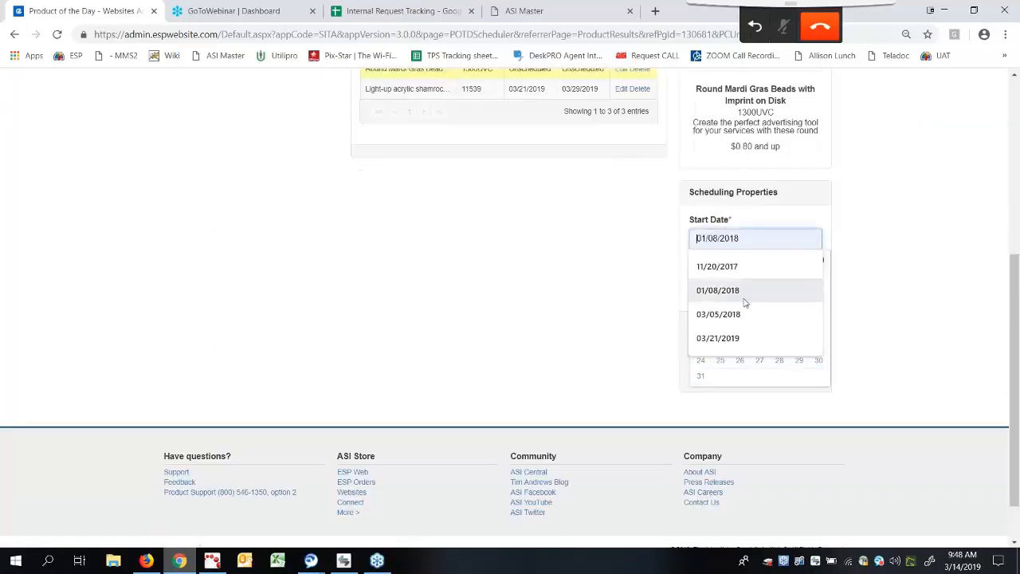
pyautogui.click(819, 360)
pyautogui.scroll(-1, 803, 350)
pyautogui.click(785, 226)
pyautogui.click(810, 349)
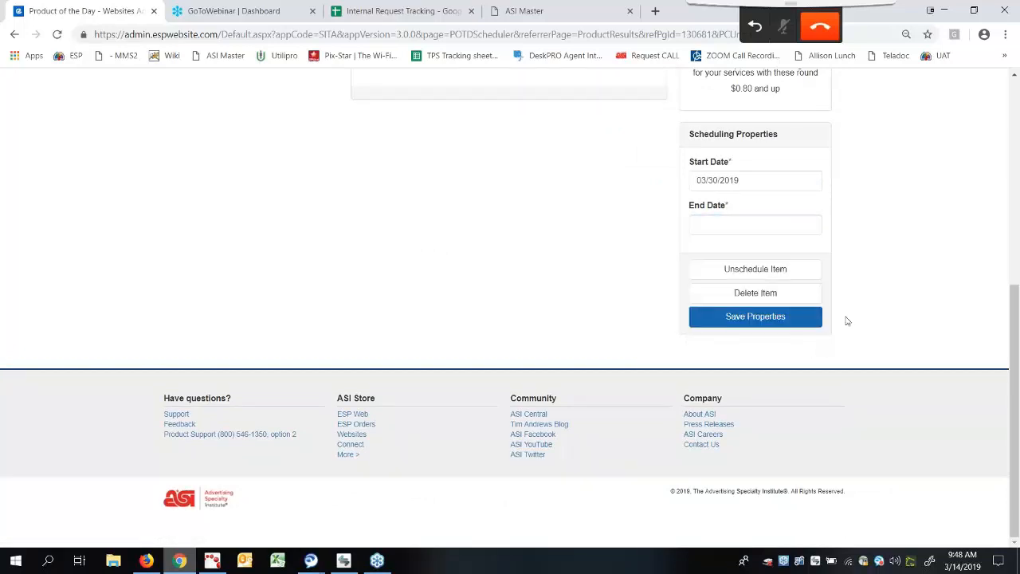
pyautogui.click(771, 226)
pyautogui.click(871, 358)
pyautogui.click(781, 220)
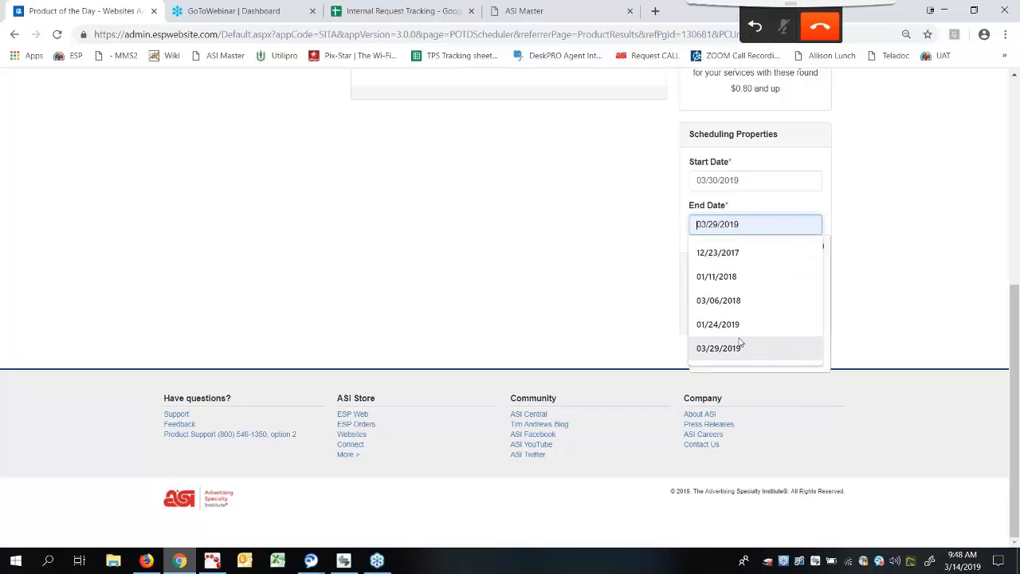
pyautogui.write('03/30/2019')
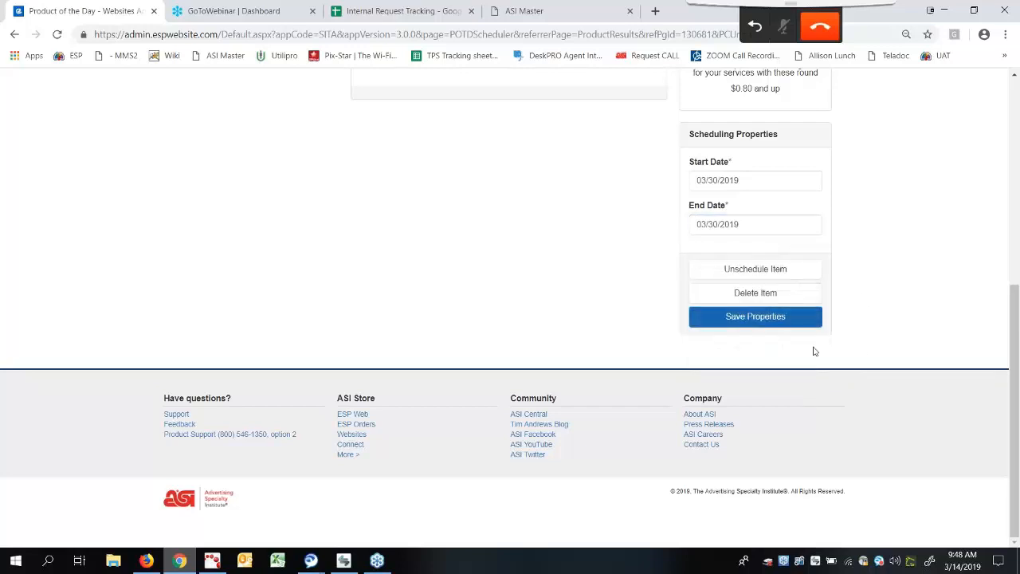
pyautogui.click(754, 317)
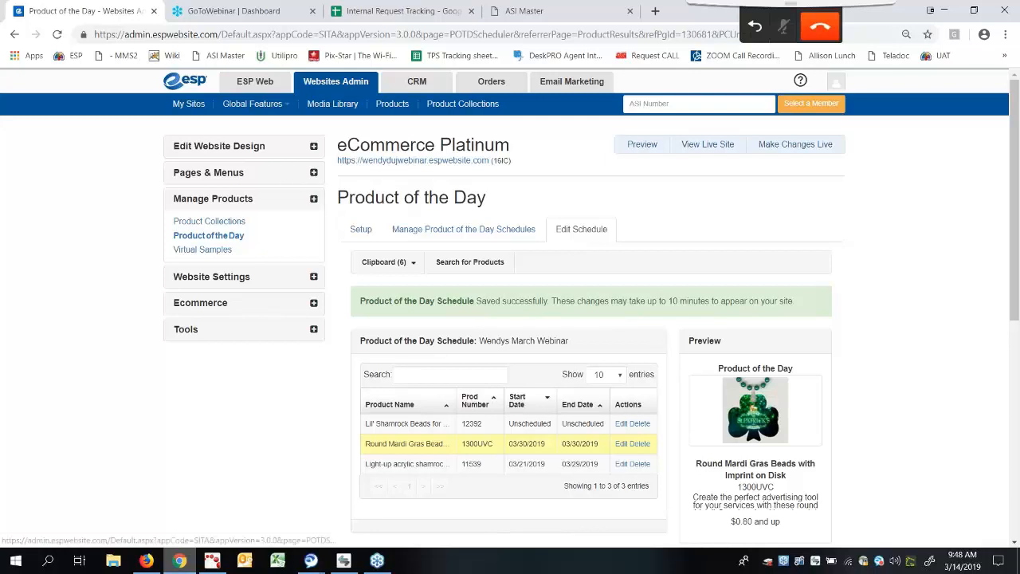
# Step: Open the advanced site menu and navigation settings for the website and dismiss the advanced design notice
pyautogui.click(314, 173)
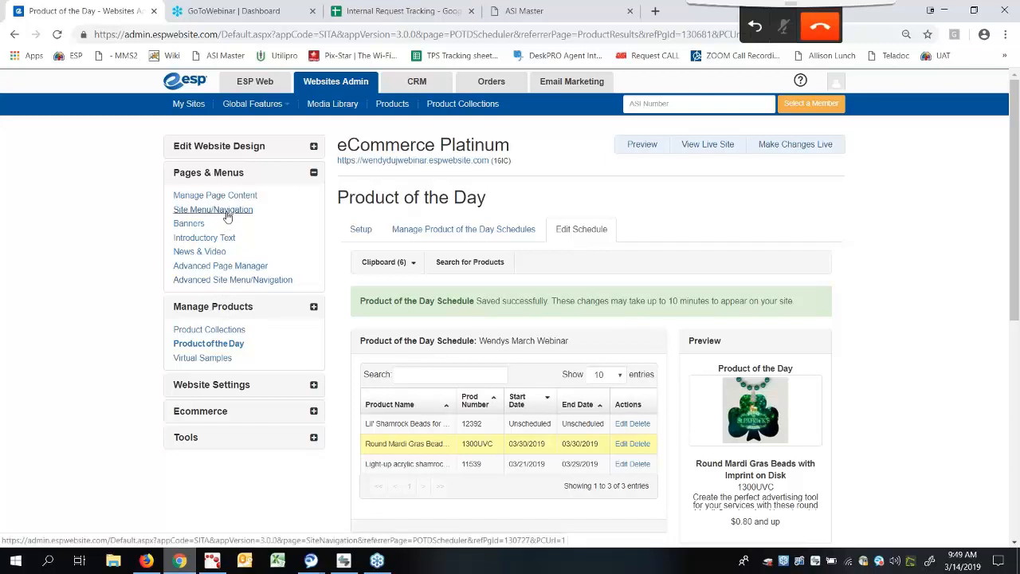
pyautogui.click(236, 279)
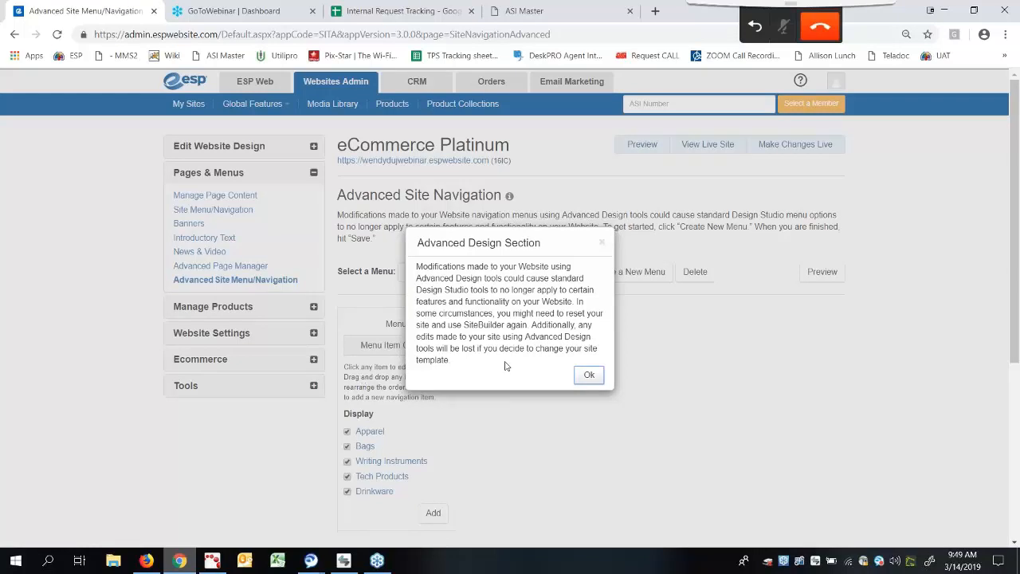
pyautogui.click(589, 375)
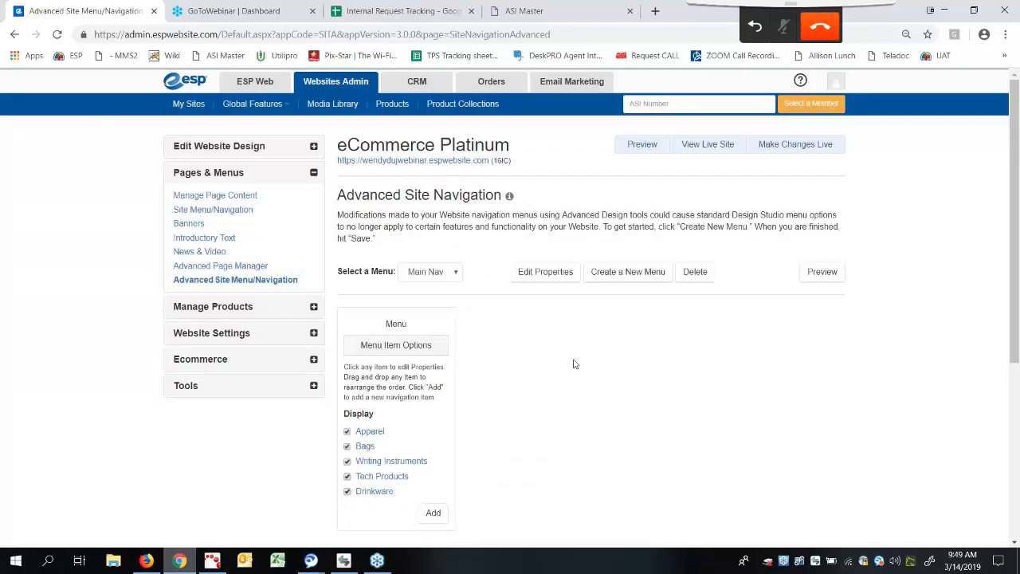
# Step: Create a new horizontal navigation menu named New Promo Items
pyautogui.click(630, 272)
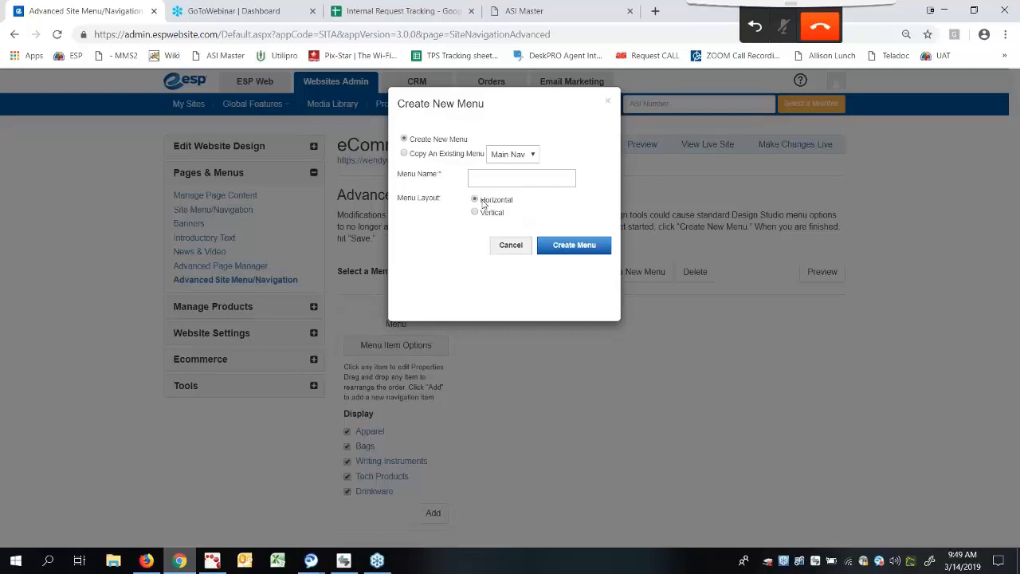
pyautogui.click(500, 179)
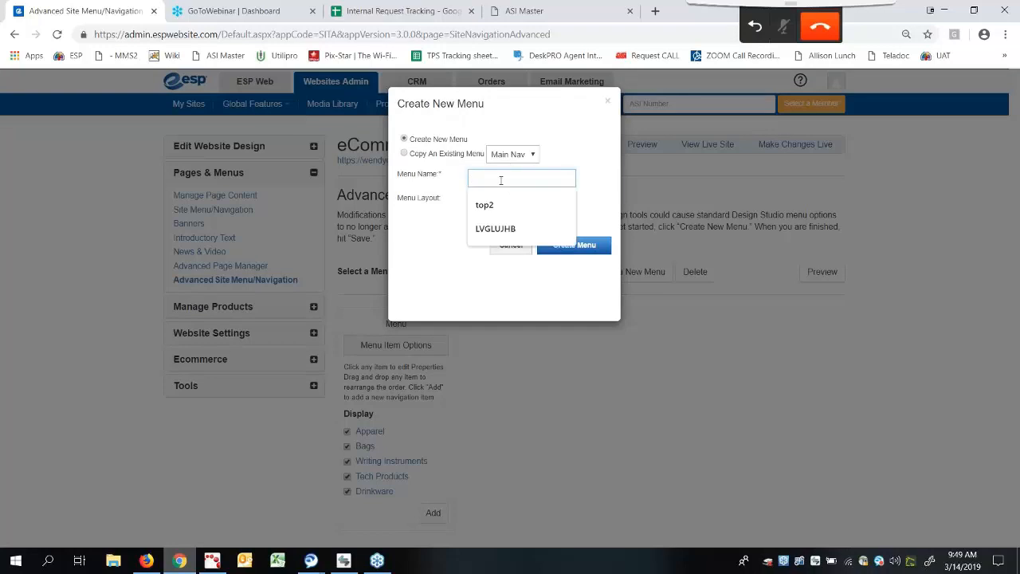
pyautogui.write('l')
pyautogui.press('BackSpace')
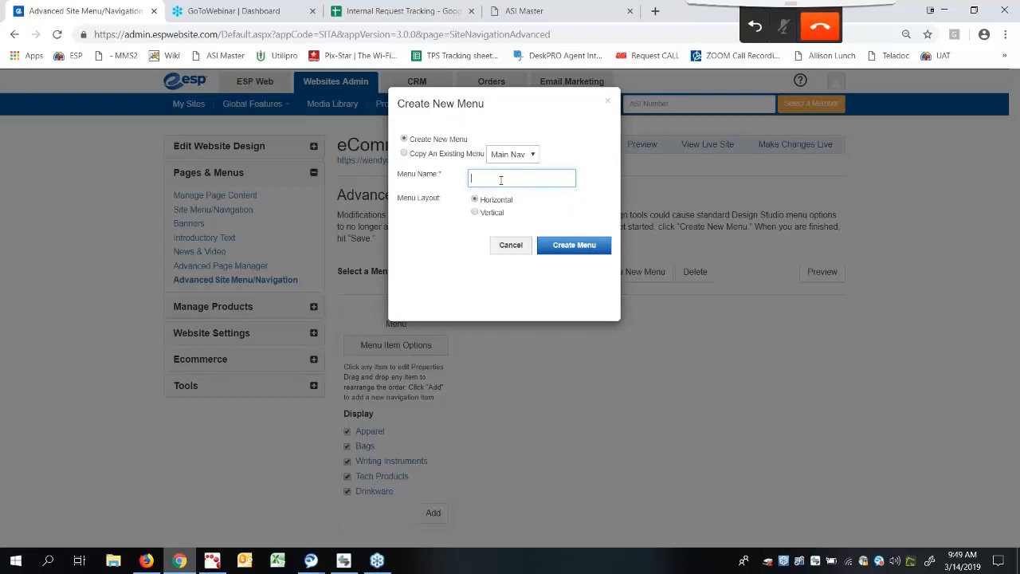
pyautogui.write('New Promo Items')
pyautogui.click(573, 245)
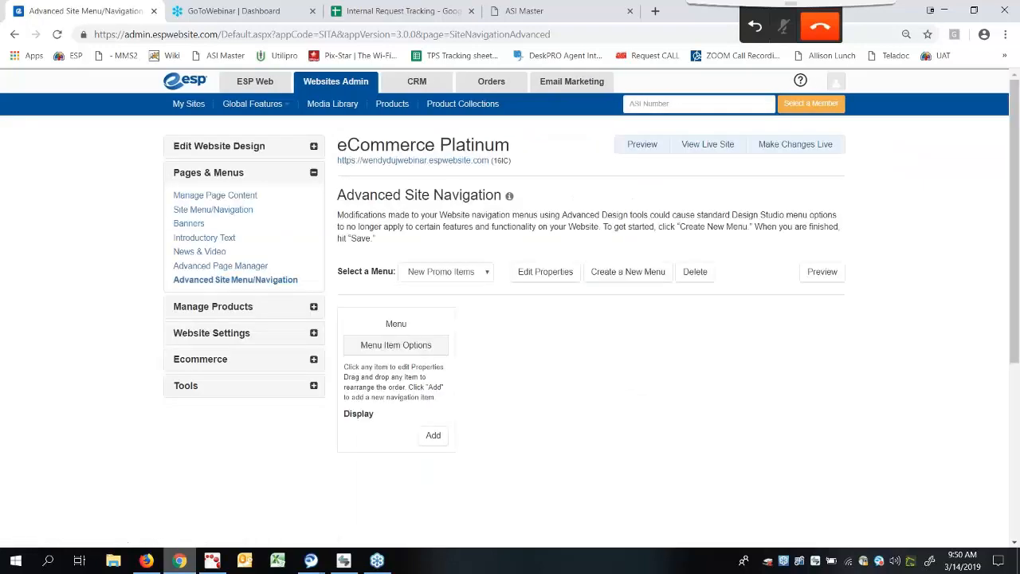
# Step: Add a text item with the display name Mugs to the New Promo Items menu and save it
pyautogui.click(433, 436)
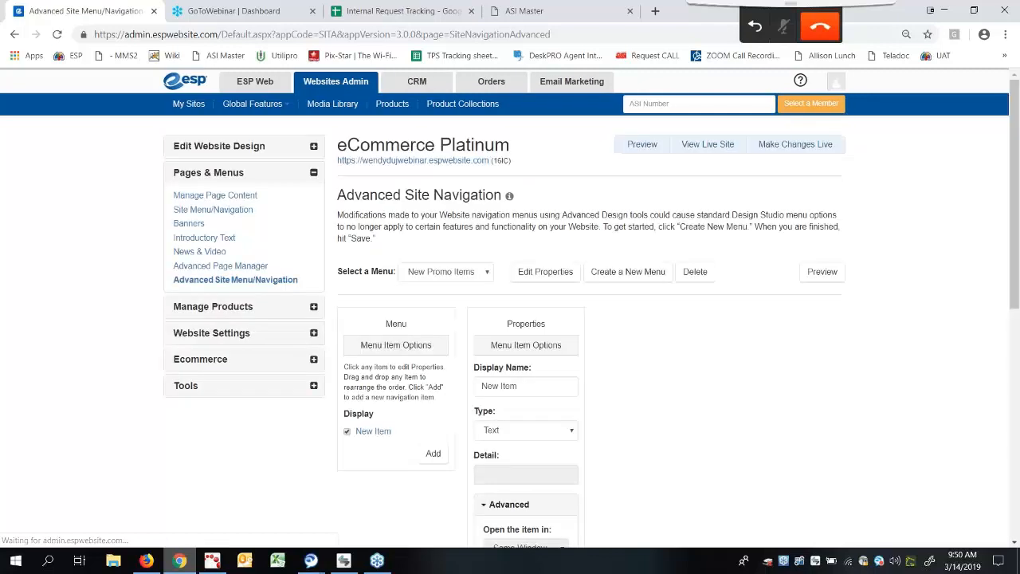
pyautogui.scroll(-2, 510, 307)
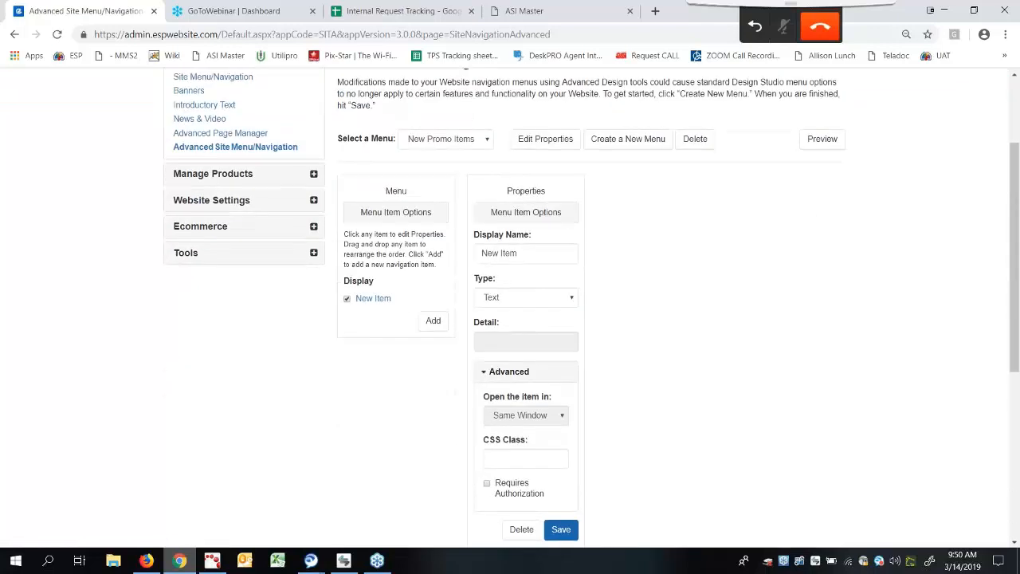
pyautogui.click(525, 254)
pyautogui.moveTo(525, 255); pyautogui.dragTo(451, 266)
pyautogui.write('Mugs')
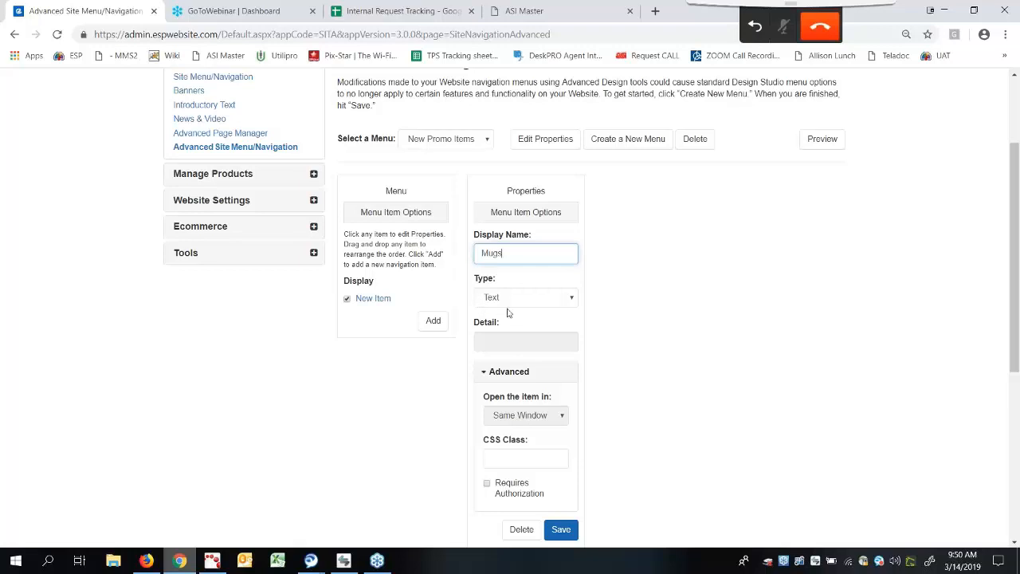
pyautogui.click(562, 532)
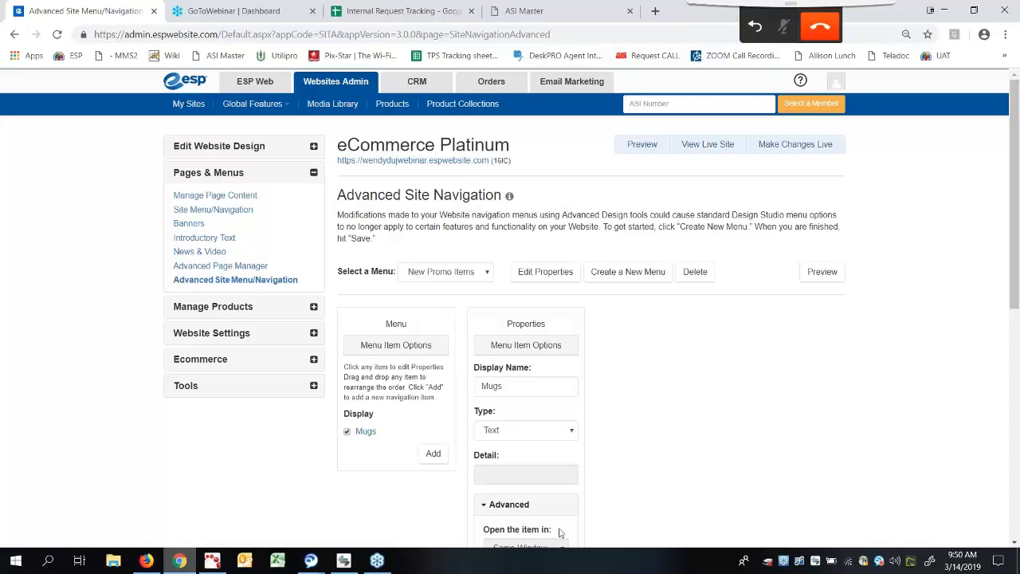
# Step: Add a sub-item beneath Mugs and set its display name to Ceramic Mugs
pyautogui.scroll(-2, 566, 351)
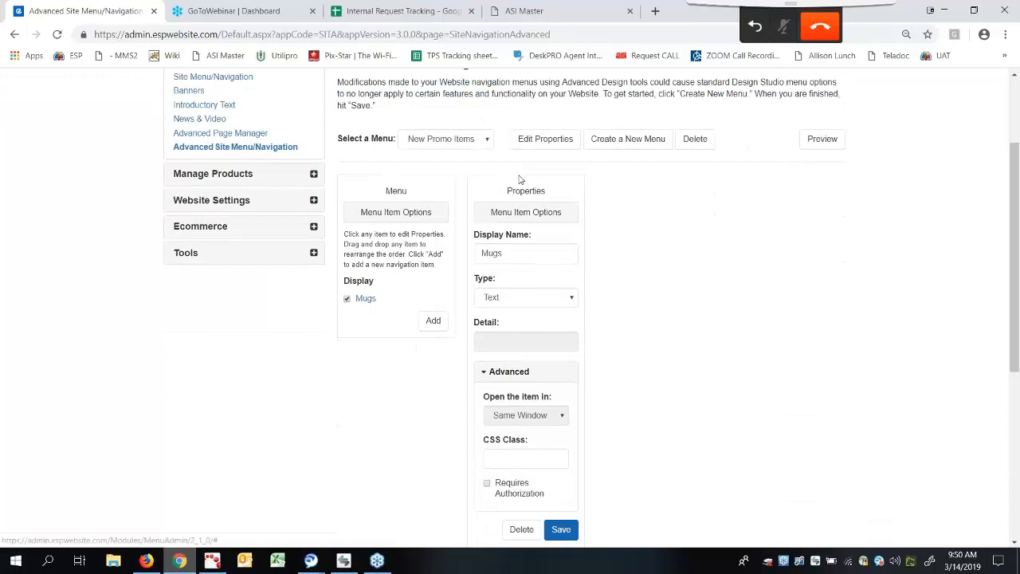
pyautogui.scroll(-1, 531, 186)
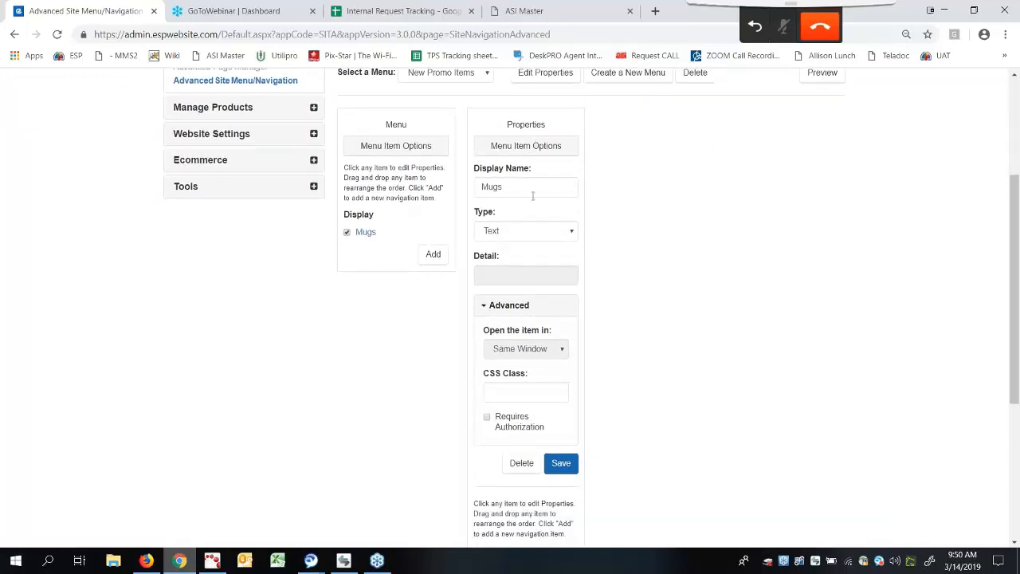
pyautogui.scroll(-1, 566, 319)
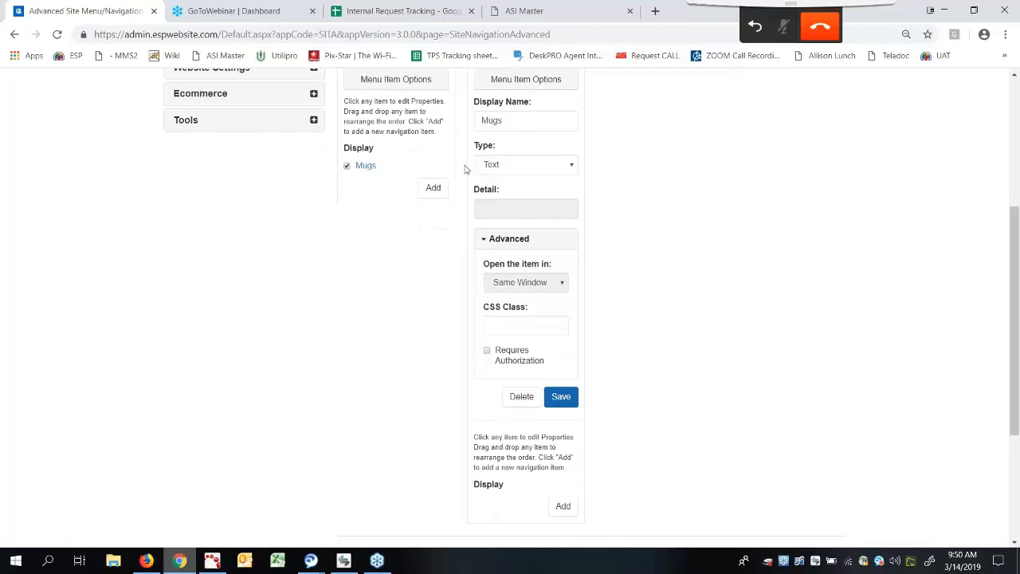
pyautogui.scroll(1, 534, 127)
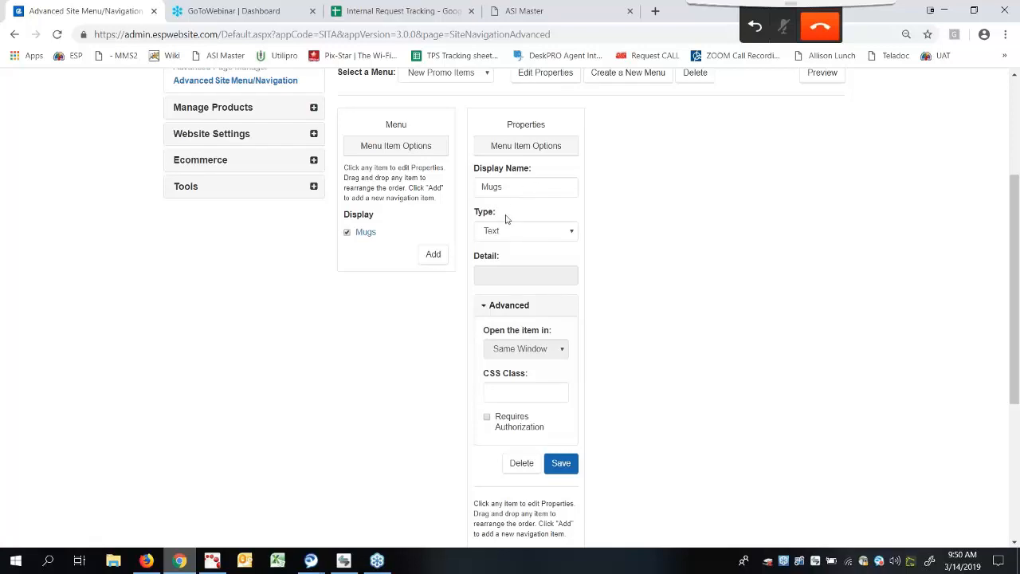
pyautogui.scroll(-3, 549, 351)
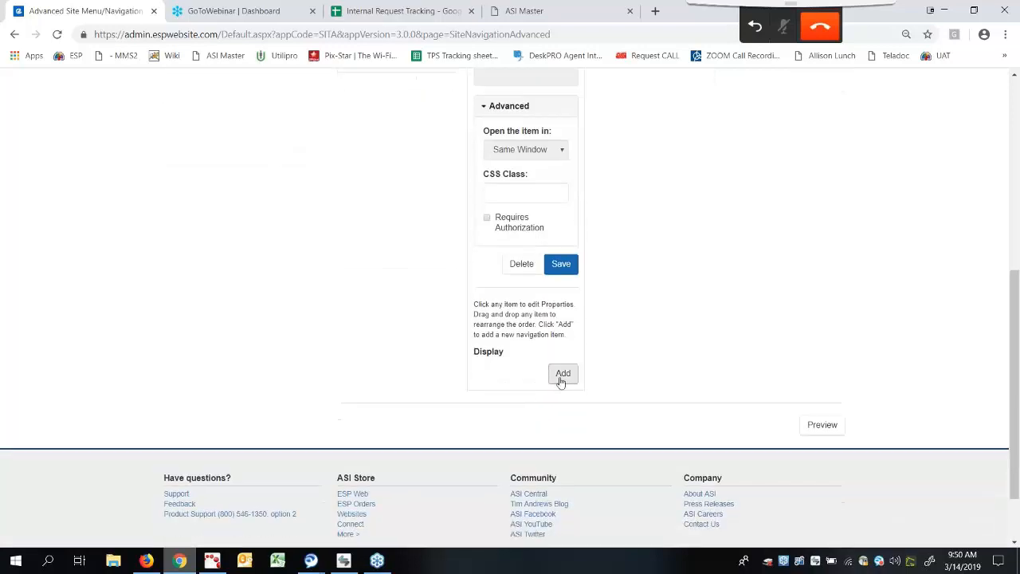
pyautogui.click(561, 374)
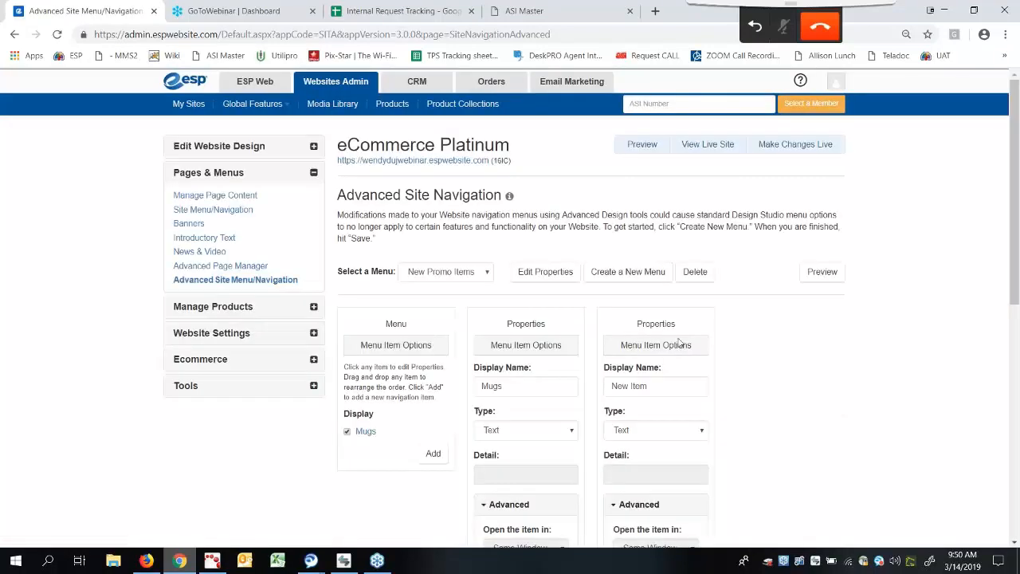
pyautogui.scroll(-1, 682, 358)
pyautogui.scroll(-1, 682, 361)
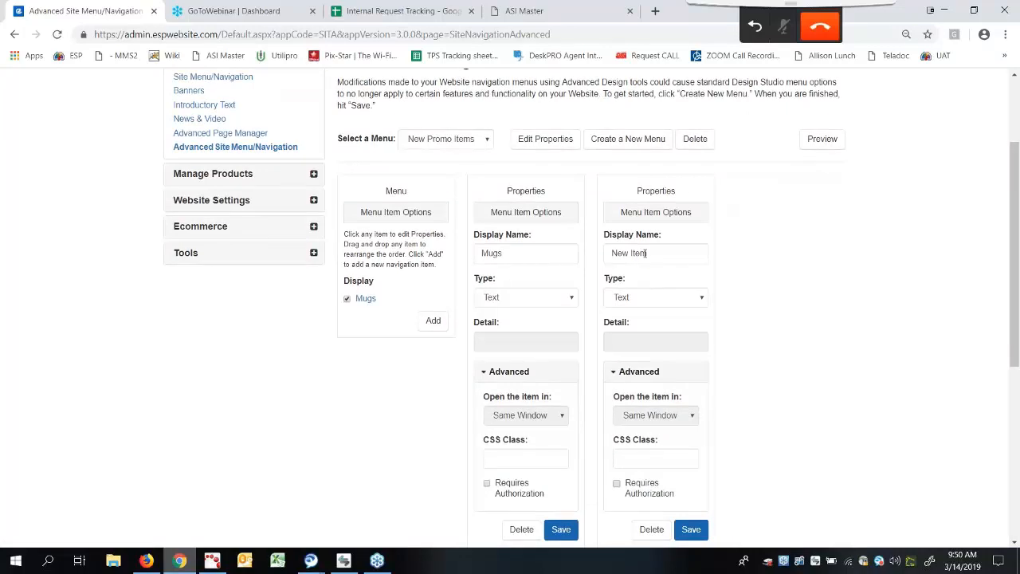
pyautogui.moveTo(647, 253); pyautogui.dragTo(552, 252)
pyautogui.write('Ceram')
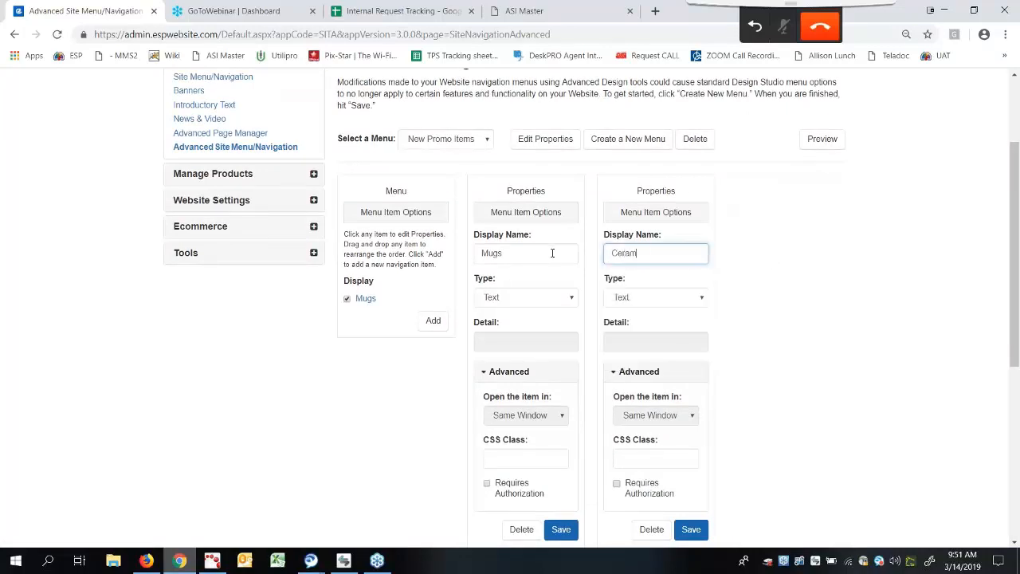
pyautogui.write('ic Mugs')
# Step: Set the Ceramic Mugs sub-item's type to Select-A-Searches with Ceramic Mugs Webinar as its detail, and save it
pyautogui.click(698, 305)
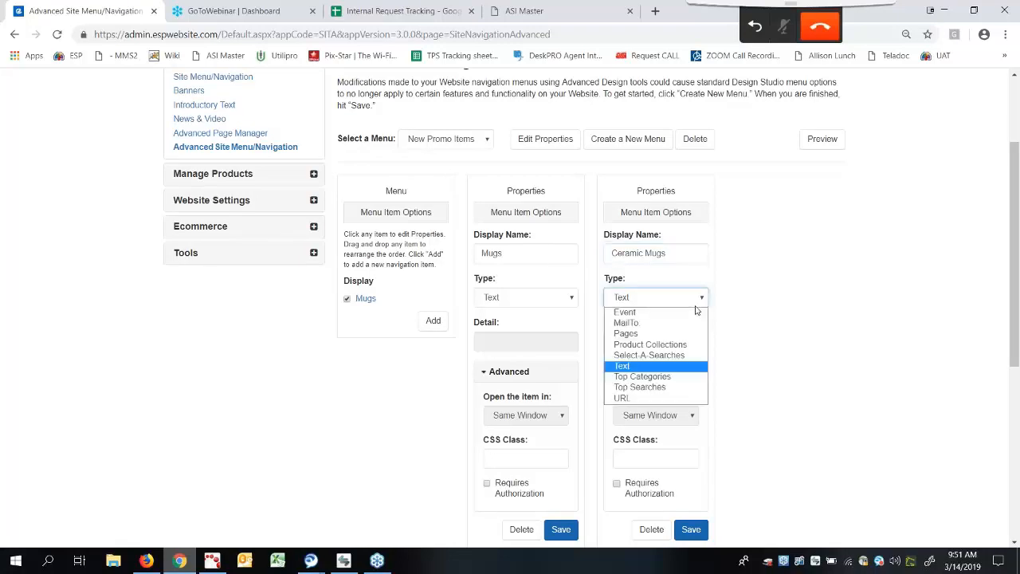
pyautogui.click(675, 356)
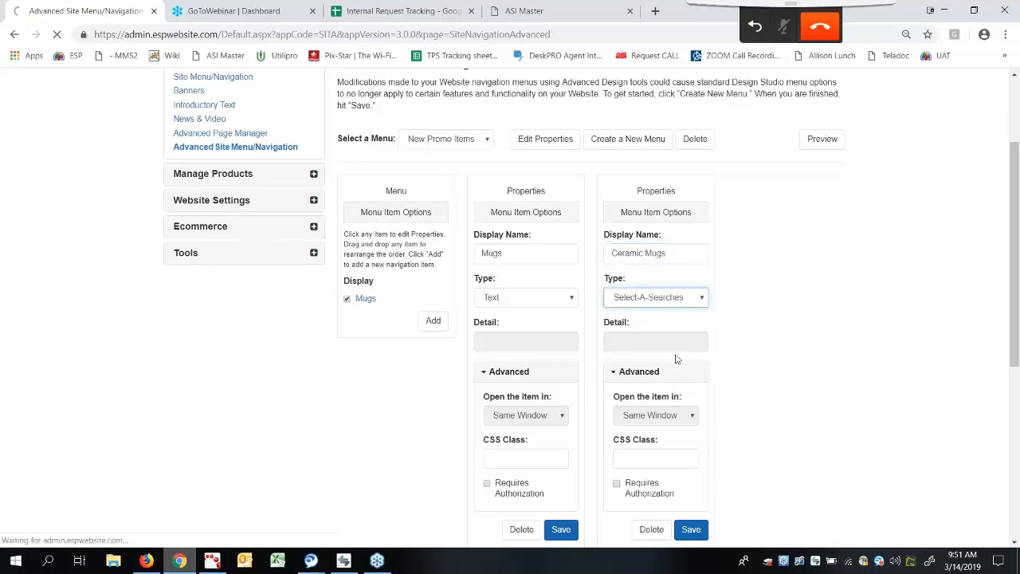
pyautogui.scroll(-3, 676, 359)
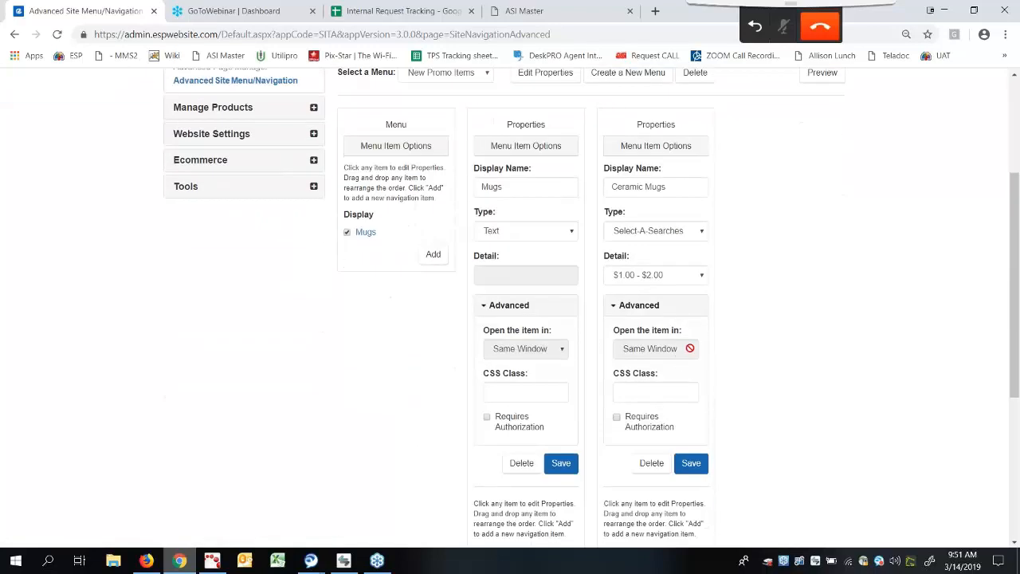
pyautogui.click(689, 279)
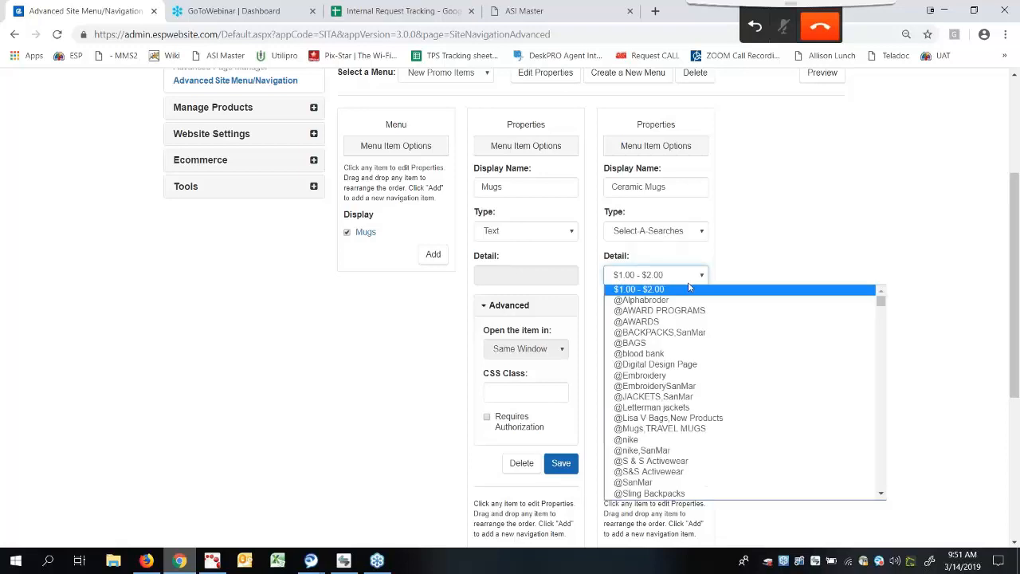
pyautogui.write('ce')
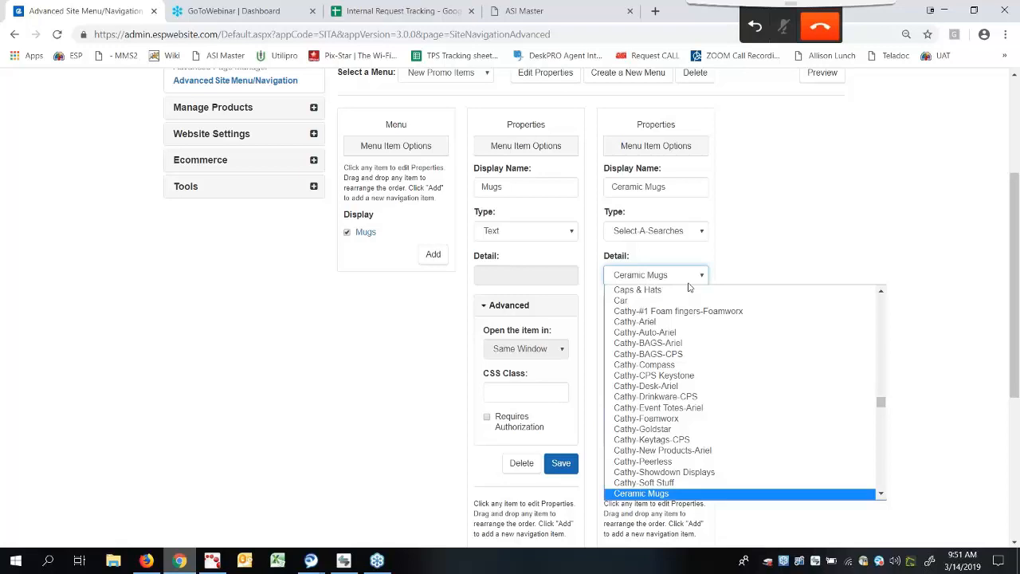
pyautogui.scroll(-1, 687, 478)
pyautogui.click(686, 477)
pyautogui.click(683, 279)
pyautogui.write('ce')
pyautogui.press('Down')
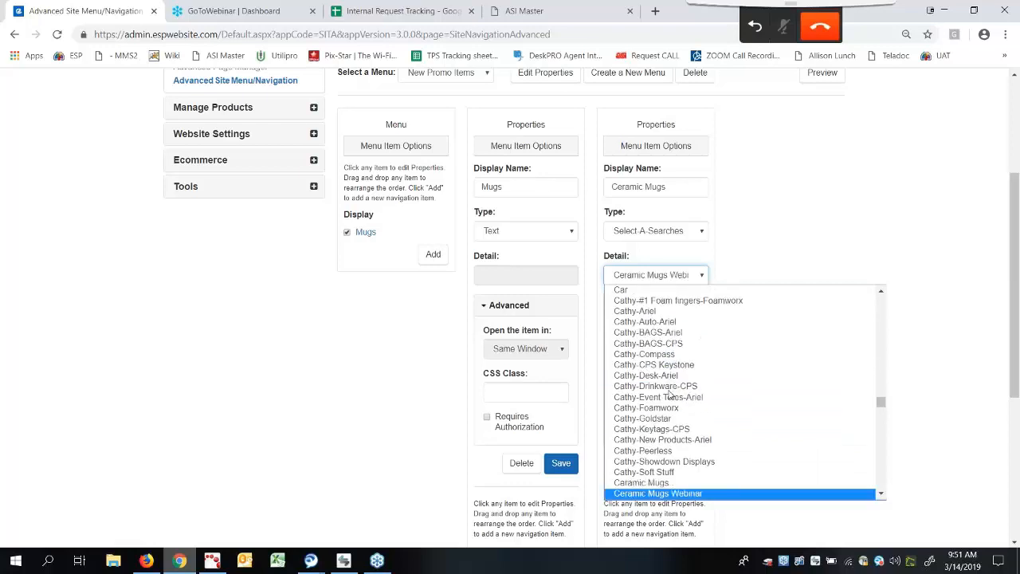
pyautogui.click(667, 494)
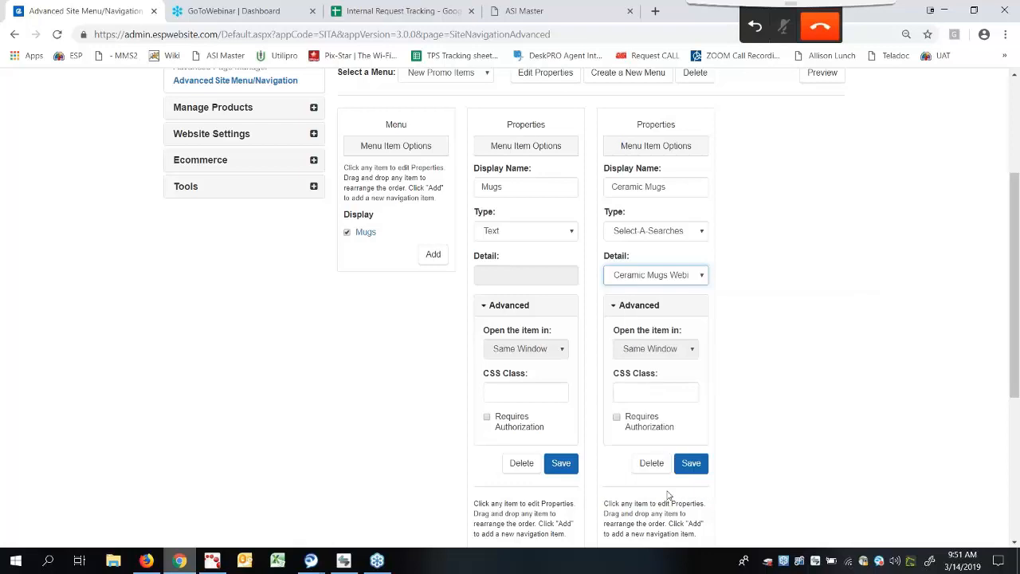
pyautogui.scroll(-1, 668, 495)
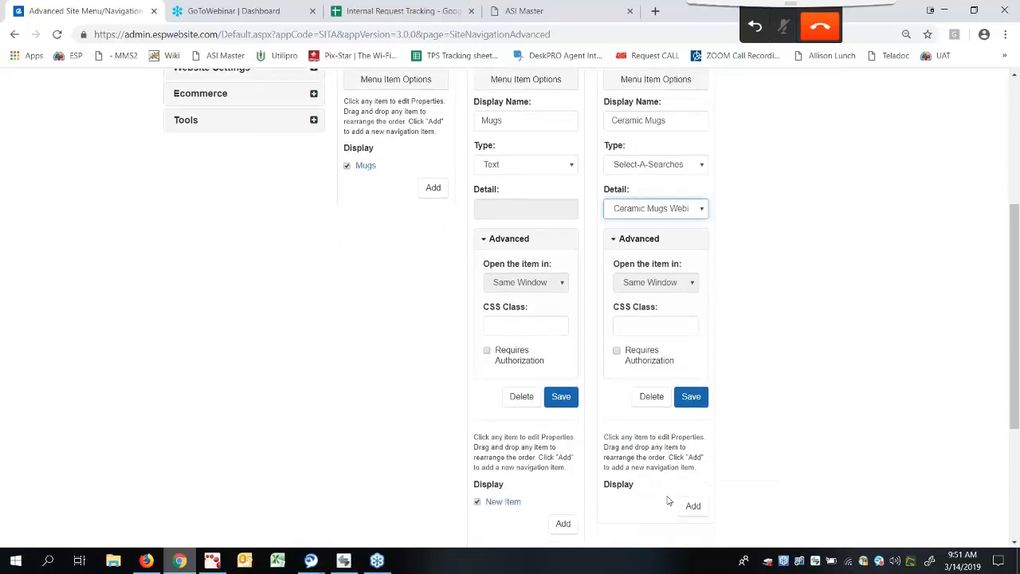
pyautogui.click(690, 400)
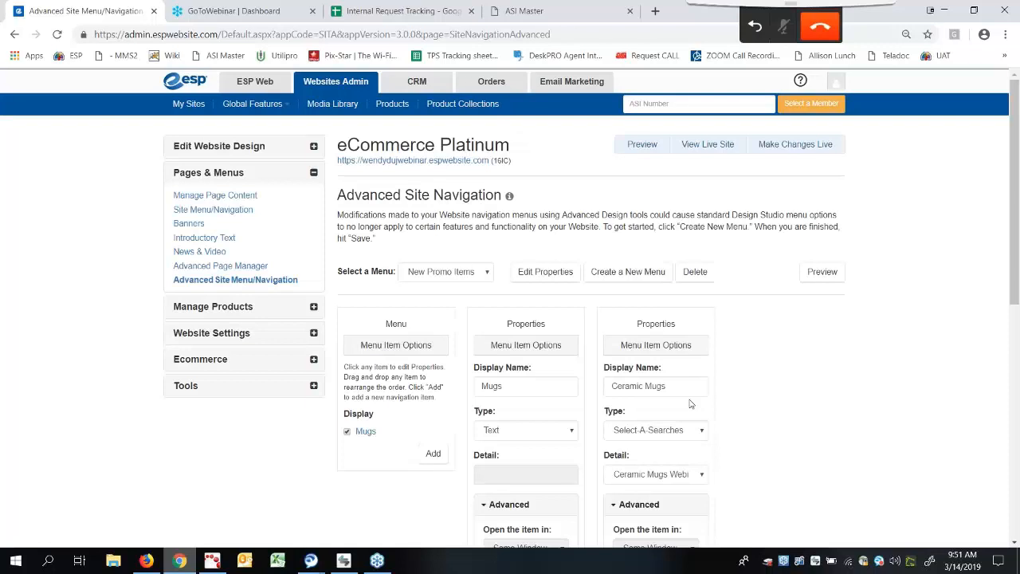
# Step: Add a second sub-item beneath Mugs and set its display name to Travel Mugs
pyautogui.scroll(-2, 681, 394)
pyautogui.scroll(-2, 681, 395)
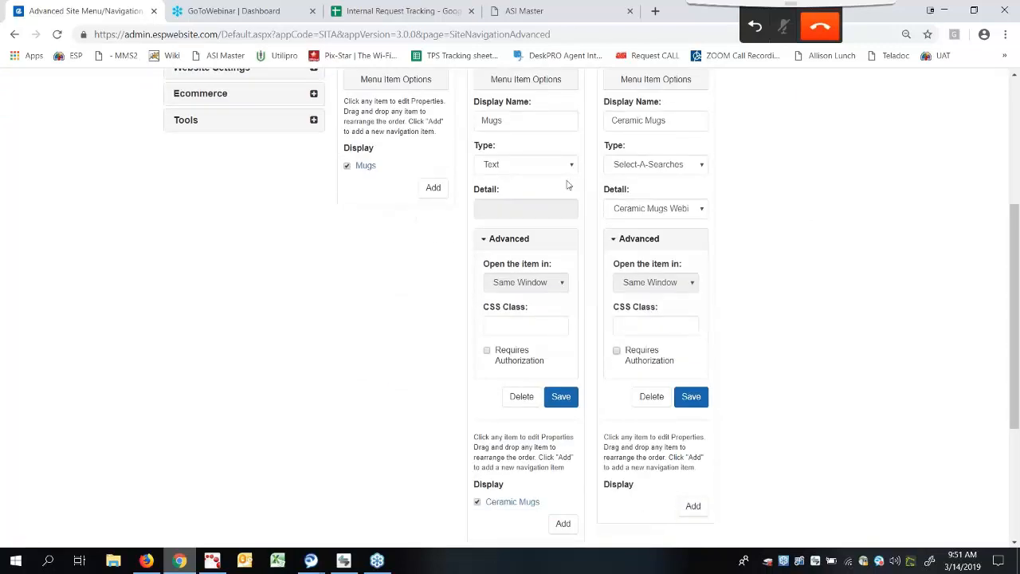
pyautogui.scroll(-2, 566, 141)
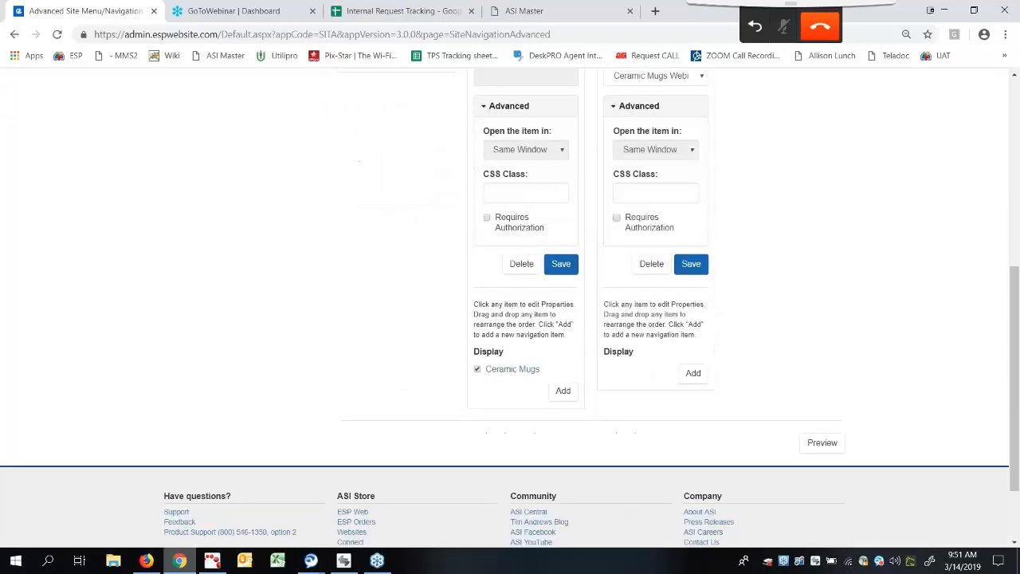
pyautogui.click(563, 391)
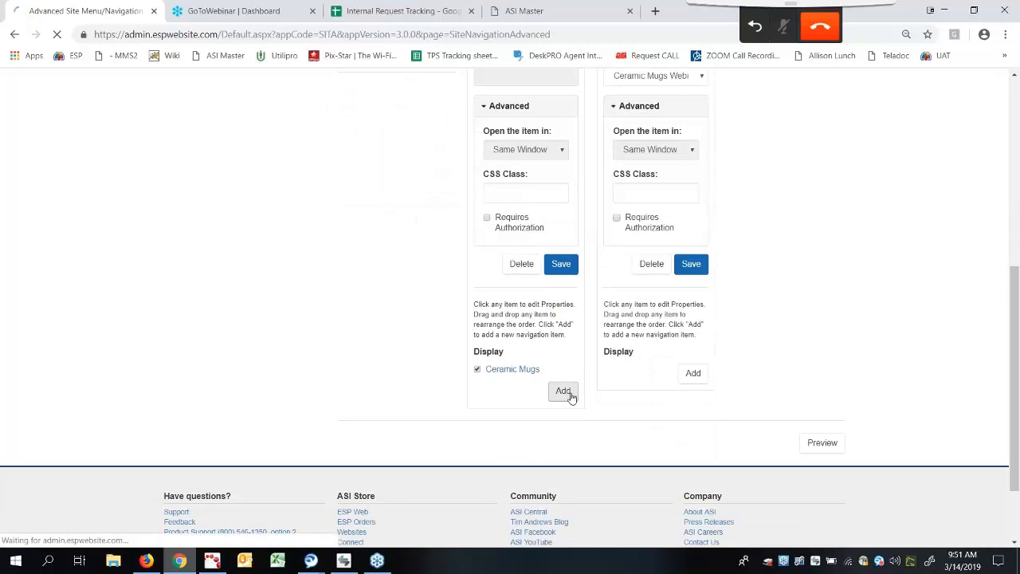
pyautogui.scroll(-2, 570, 396)
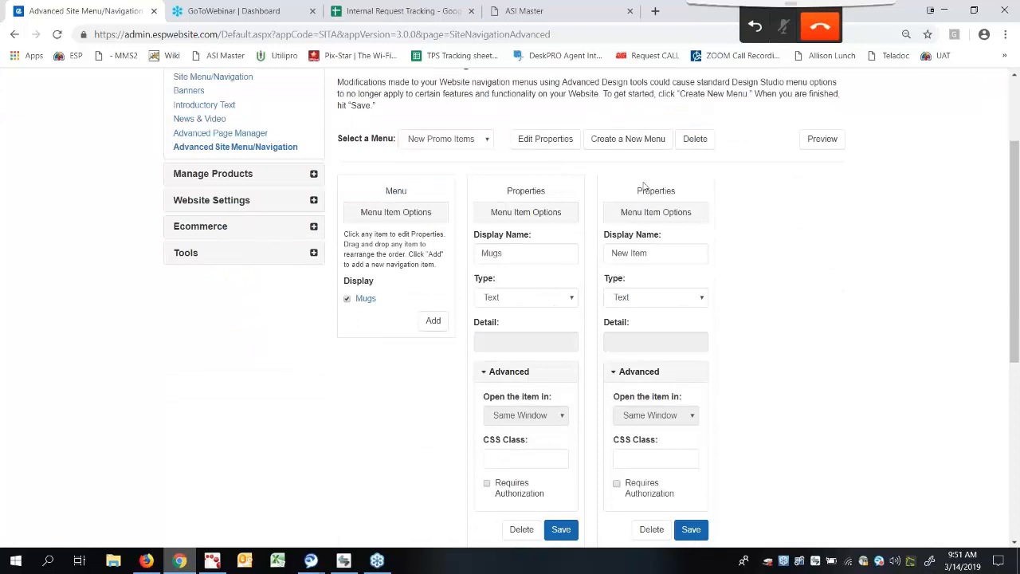
pyautogui.moveTo(658, 254); pyautogui.dragTo(574, 263)
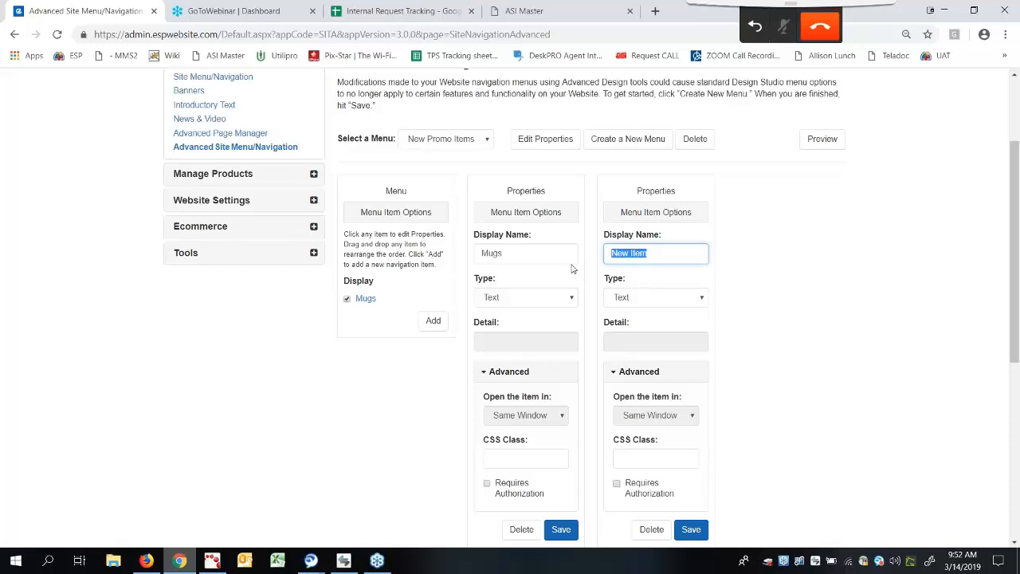
pyautogui.write('Gla')
pyautogui.press('BackSpace')
pyautogui.press('BackSpace')
pyautogui.press('BackSpace')
pyautogui.press('BackSpace')
pyautogui.press('BackSpace')
pyautogui.press('BackSpace')
pyautogui.press('BackSpace')
pyautogui.press('BackSpace')
pyautogui.write('Plas')
pyautogui.press('BackSpace')
pyautogui.press('BackSpace')
pyautogui.press('BackSpace')
pyautogui.press('BackSpace')
pyautogui.write('Travel')
# Step: Set the Travel Mugs sub-item's type to Product Collections with Mugs as its detail, and save it
pyautogui.click(701, 304)
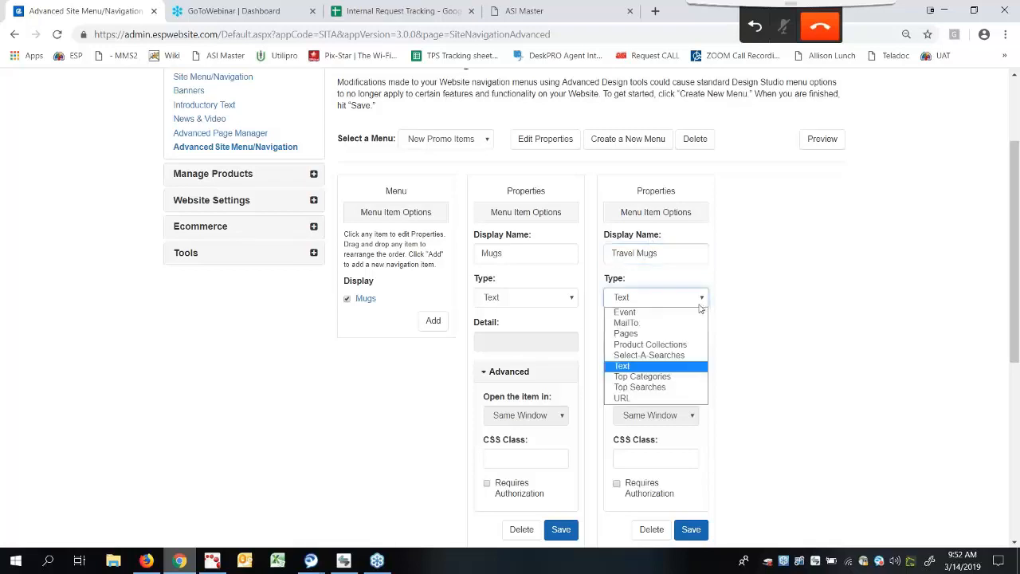
pyautogui.click(685, 344)
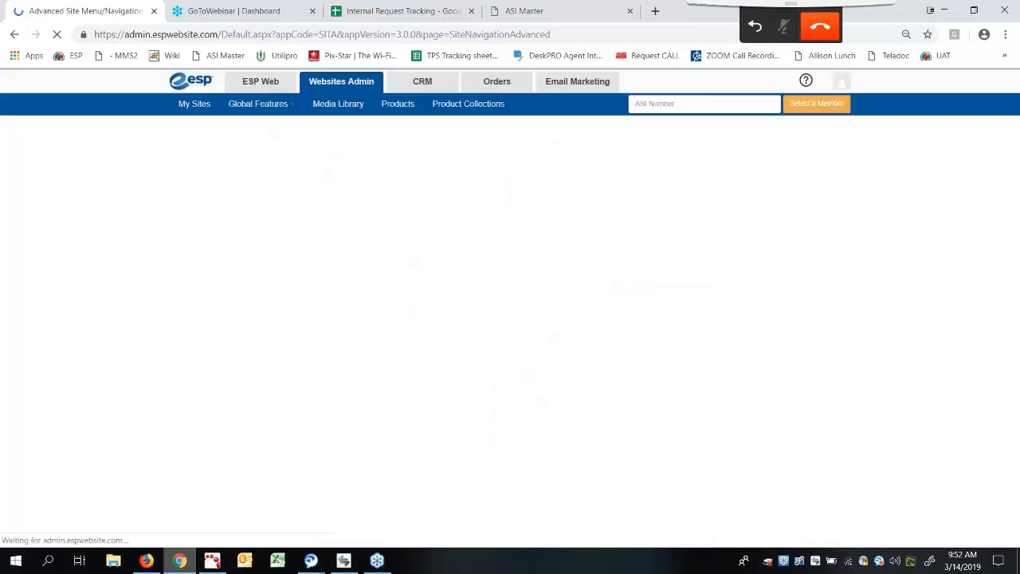
pyautogui.scroll(-1, 679, 335)
pyautogui.scroll(-2, 679, 335)
pyautogui.click(684, 282)
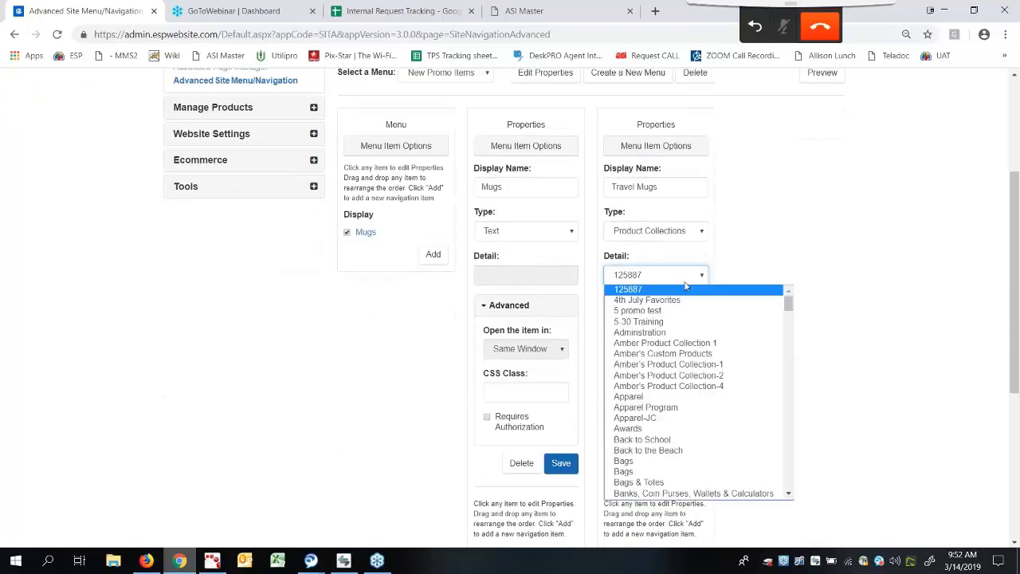
pyautogui.write('mug')
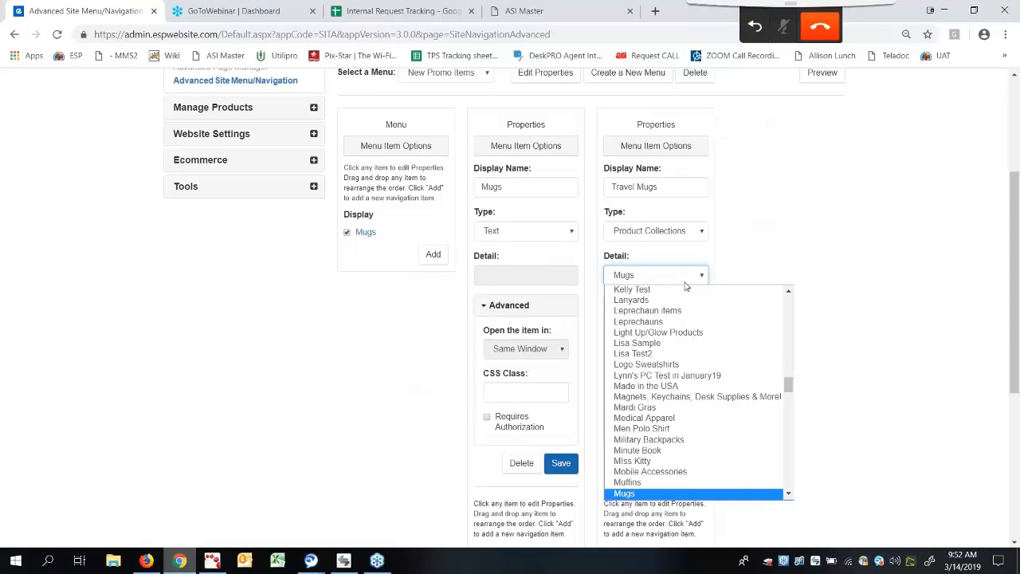
pyautogui.scroll(-2, 789, 494)
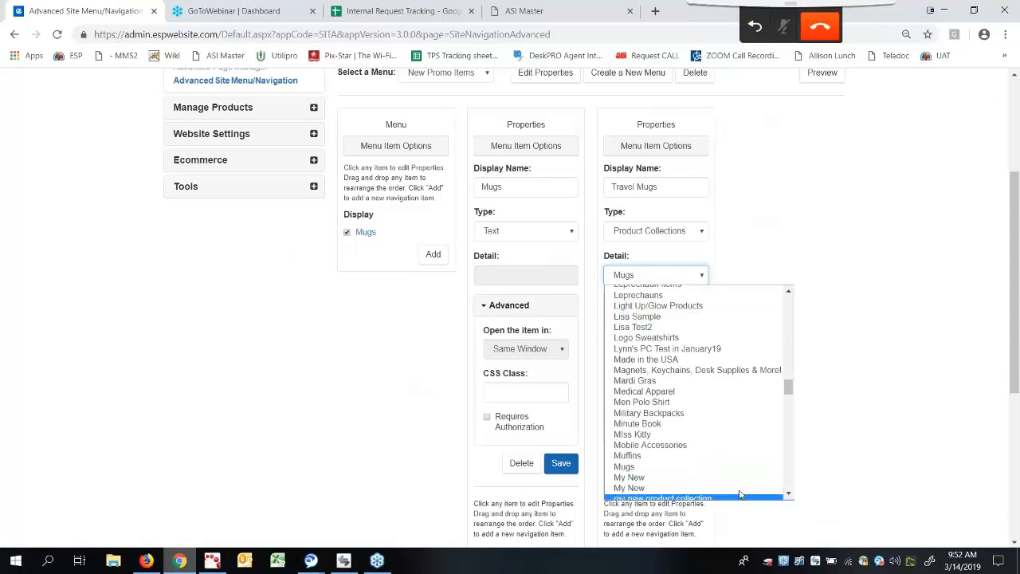
pyautogui.click(688, 467)
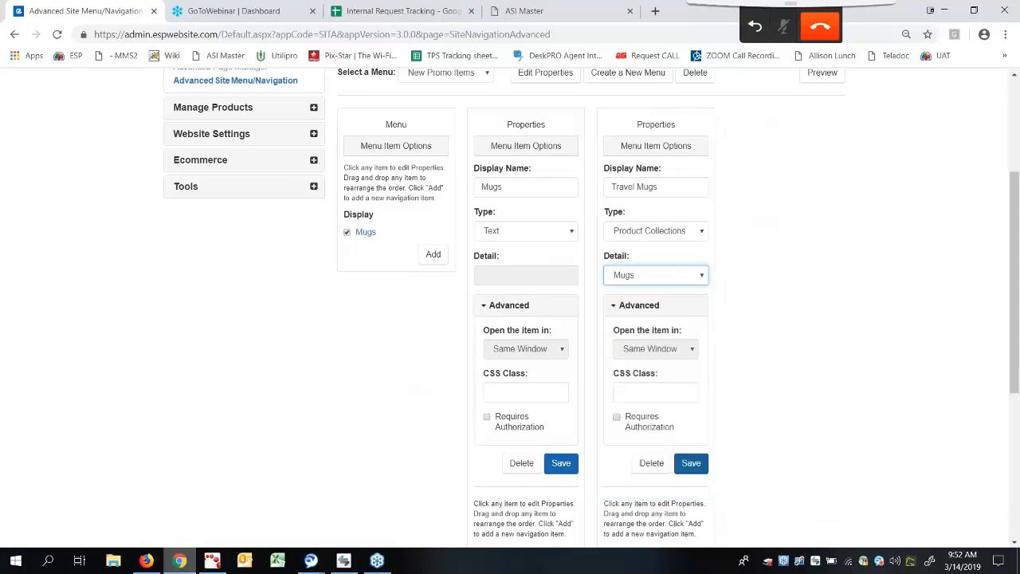
pyautogui.click(690, 465)
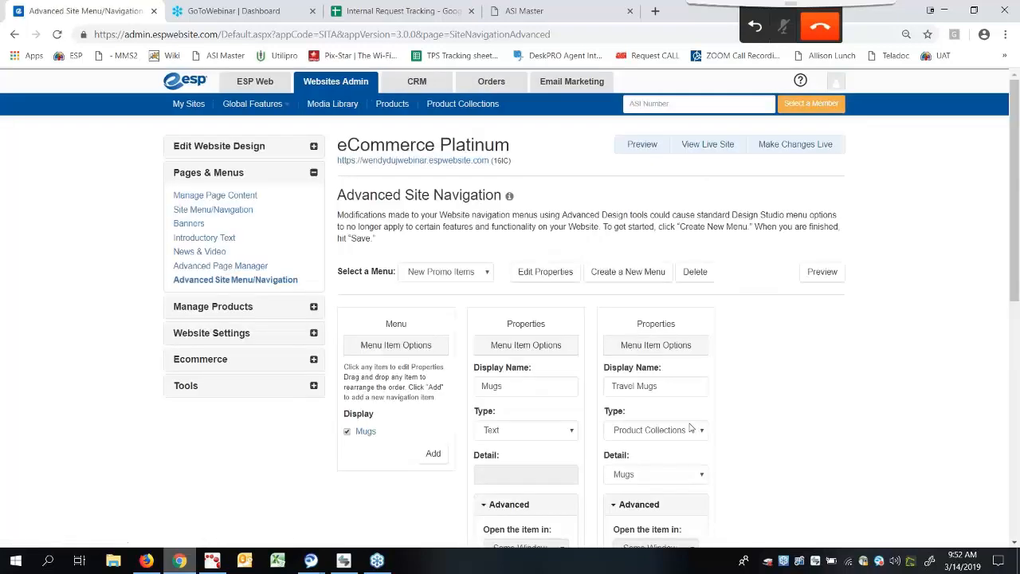
# Step: Preview the New Promo Items menu with the Mugs sub-items expanded, and close the preview
pyautogui.click(822, 278)
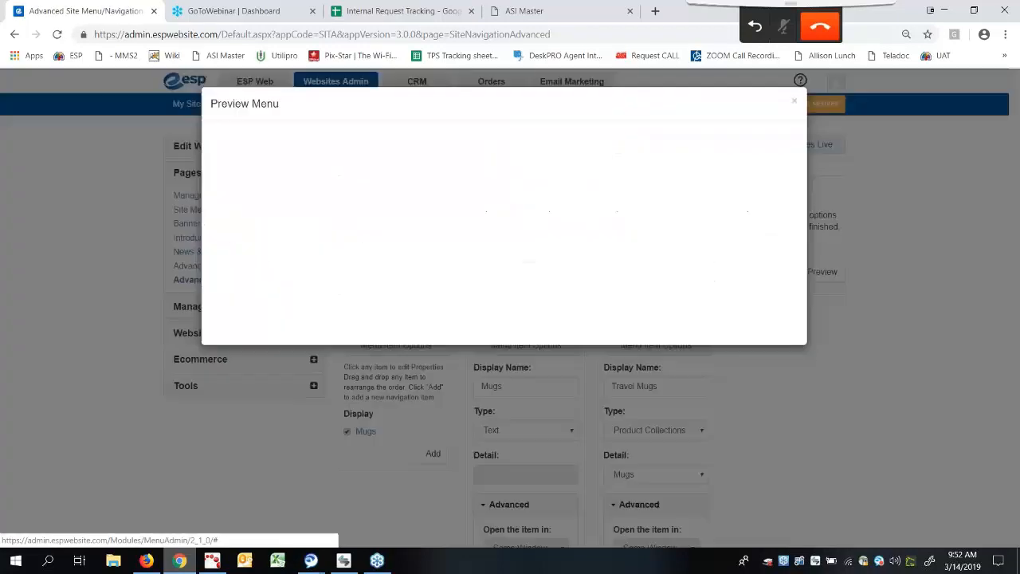
pyautogui.moveTo(241, 163)
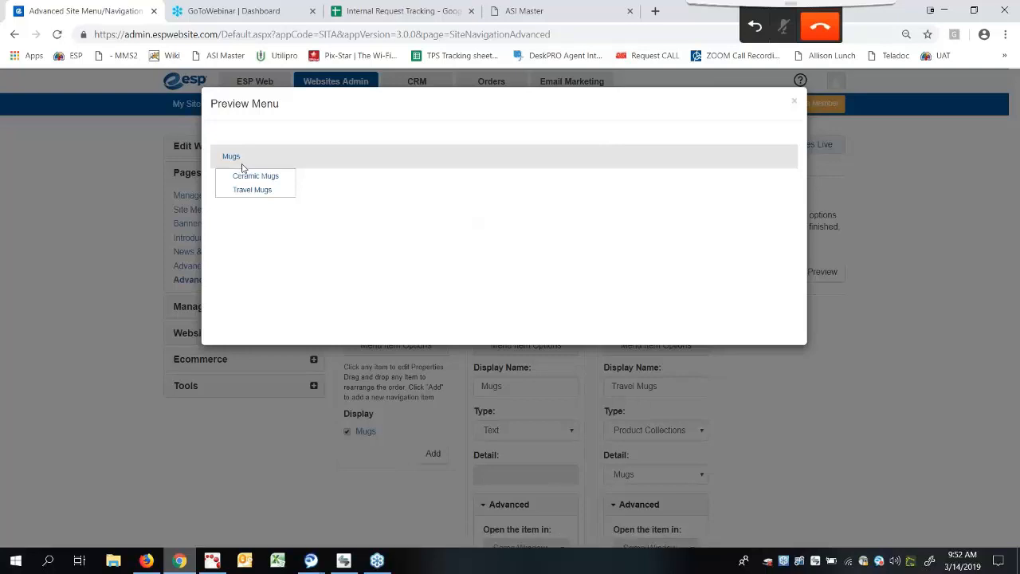
pyautogui.click(795, 101)
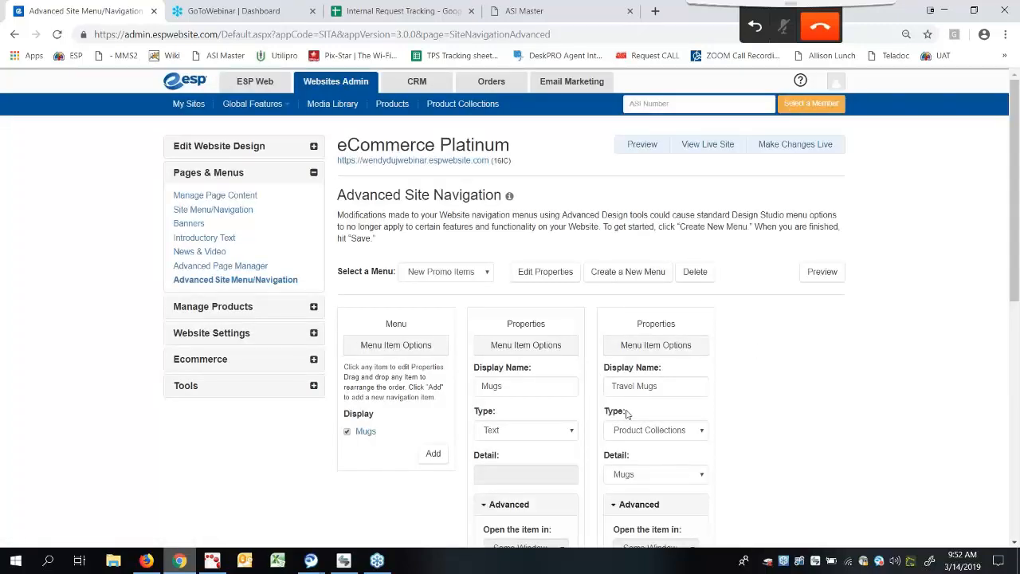
# Step: Review the item types available for the Travel Mugs sub-item without changing its type
pyautogui.scroll(-3, 667, 342)
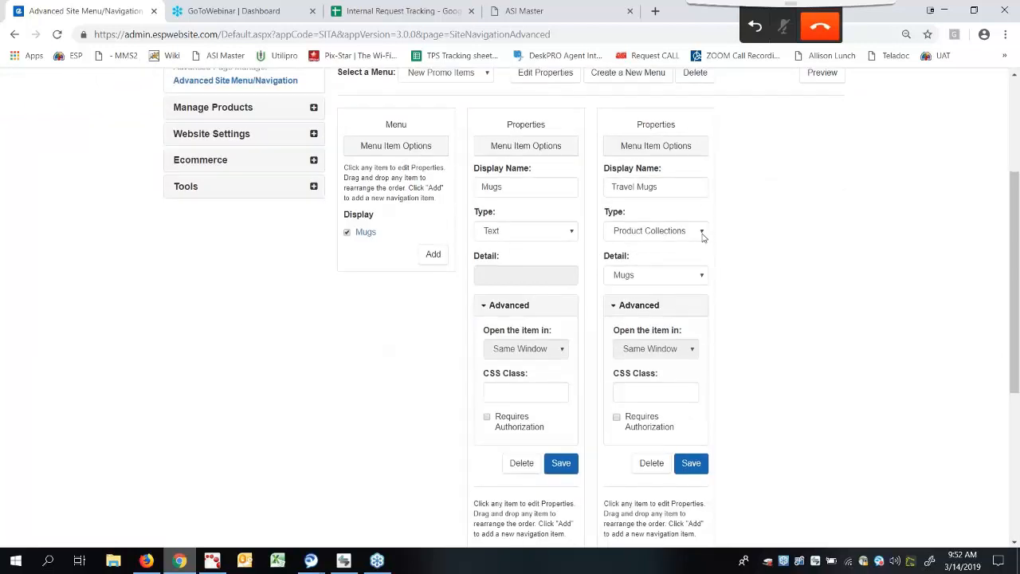
pyautogui.click(701, 232)
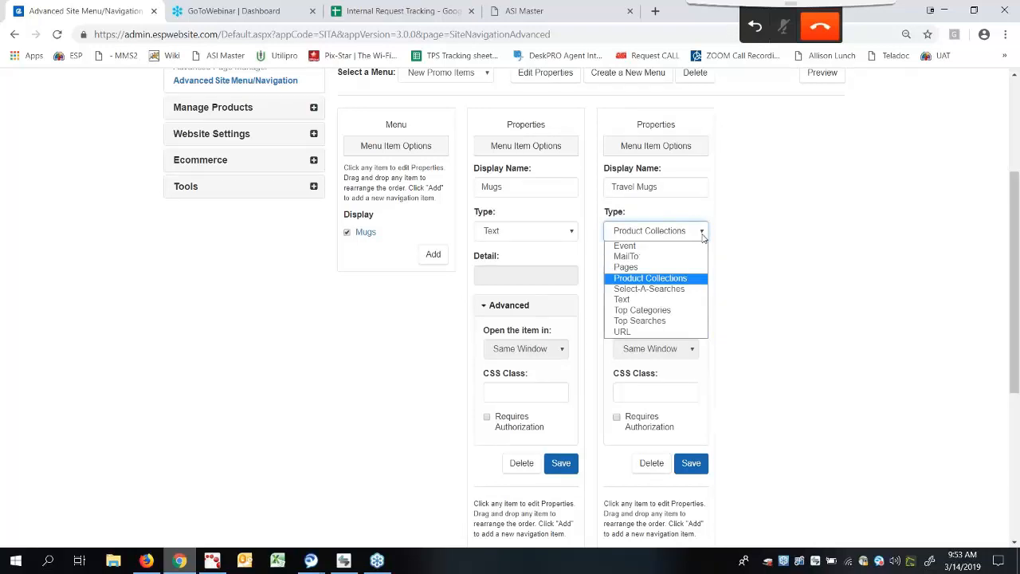
pyautogui.click(894, 251)
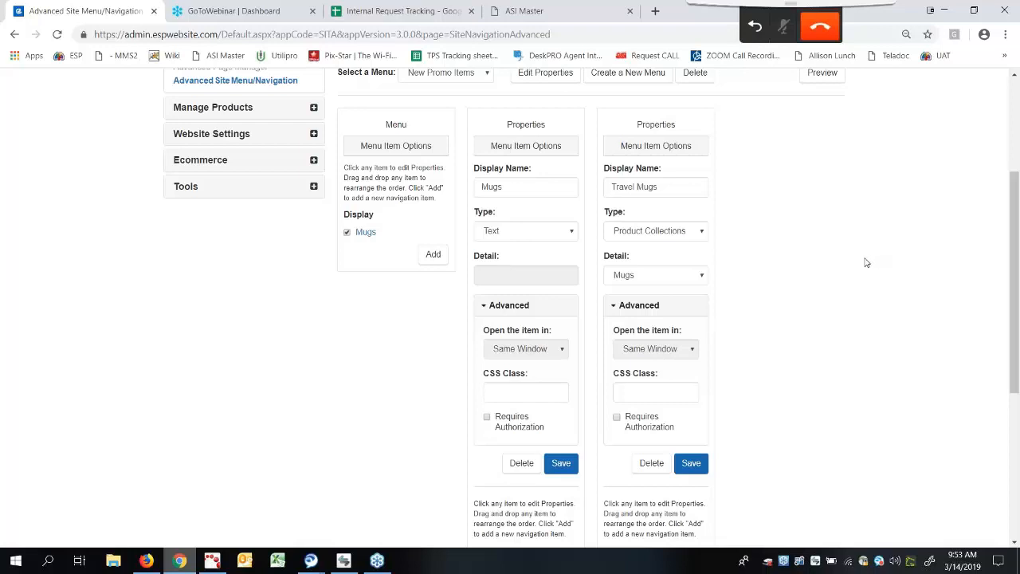
# Step: Open the Home page for editing in the Advanced Page Manager
pyautogui.scroll(3, 305, 306)
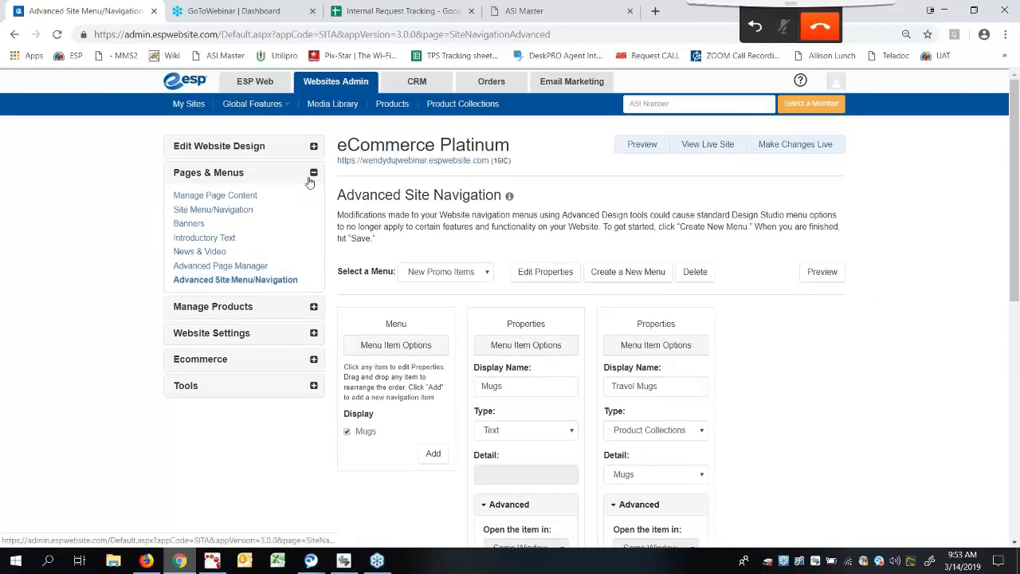
pyautogui.click(241, 267)
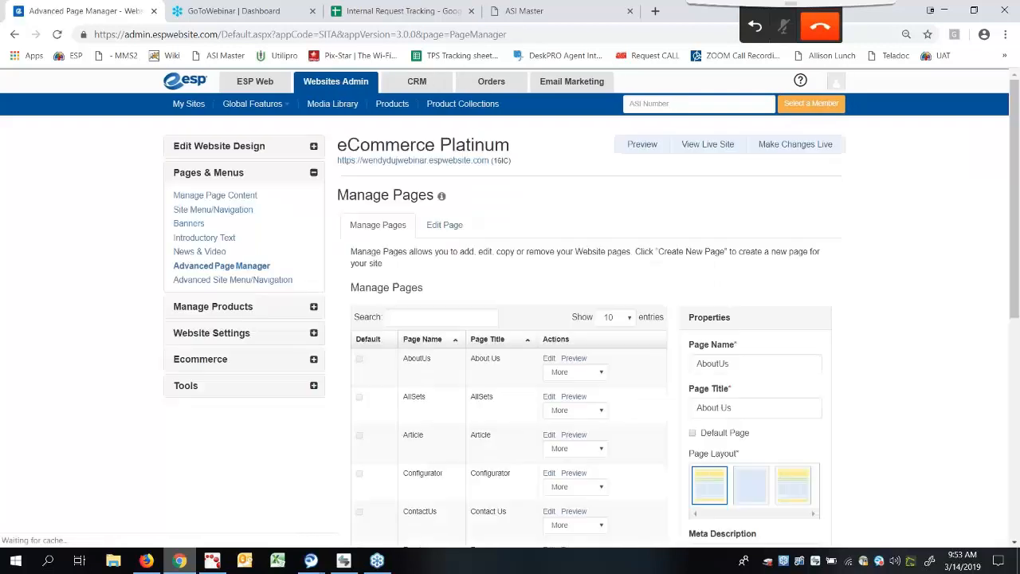
pyautogui.click(446, 226)
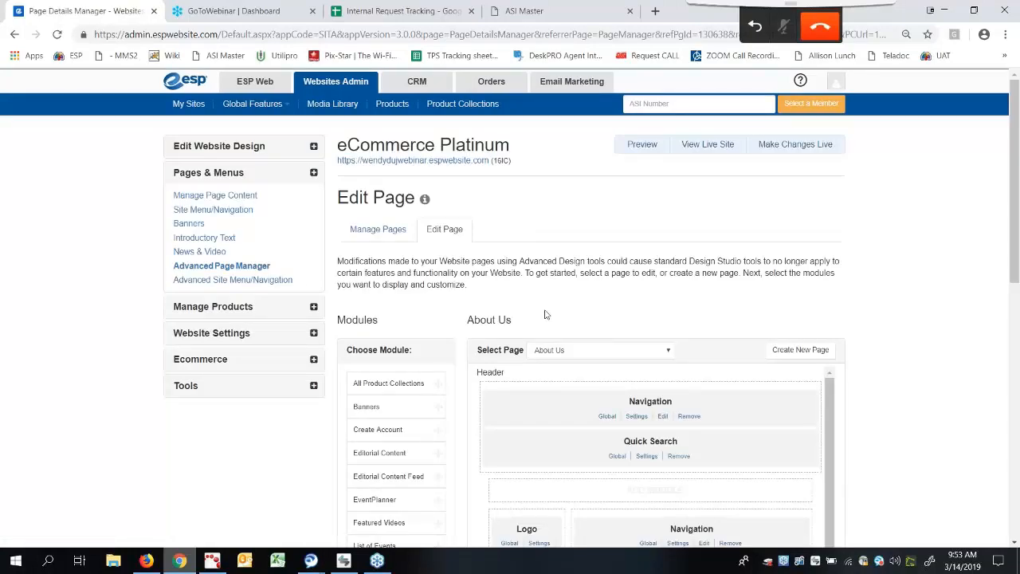
pyautogui.scroll(-5, 548, 490)
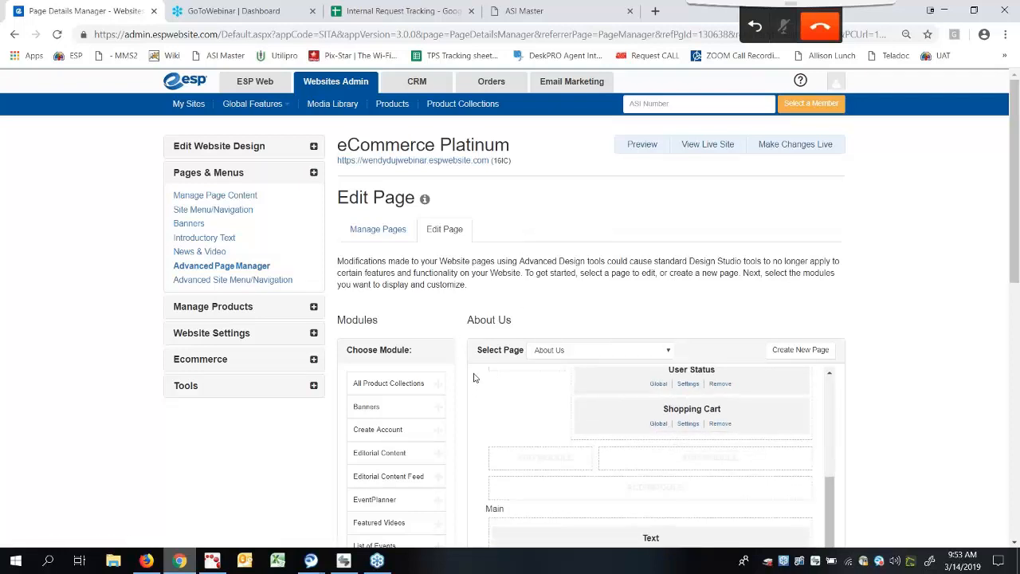
pyautogui.scroll(3, 612, 392)
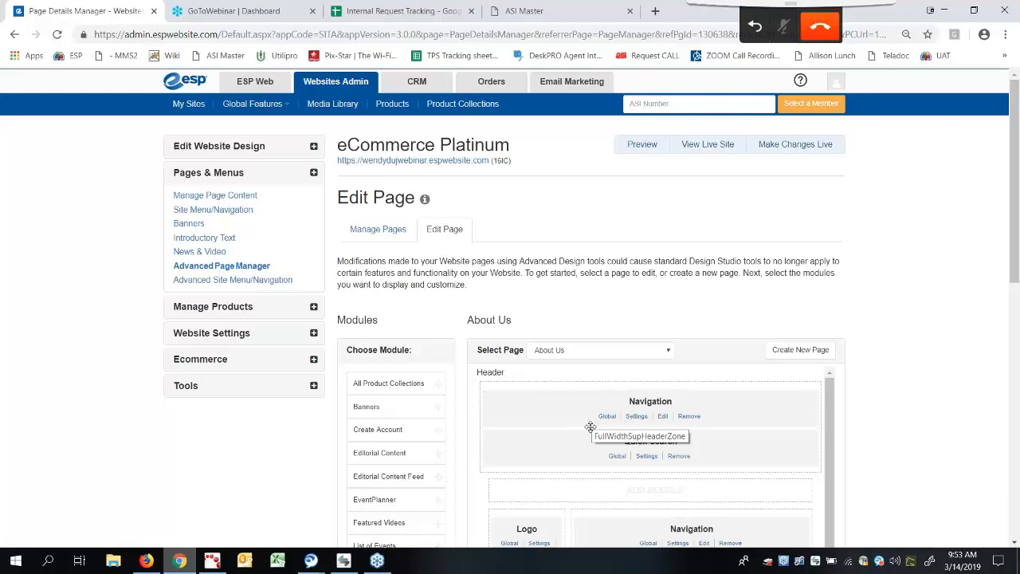
pyautogui.scroll(-3, 868, 288)
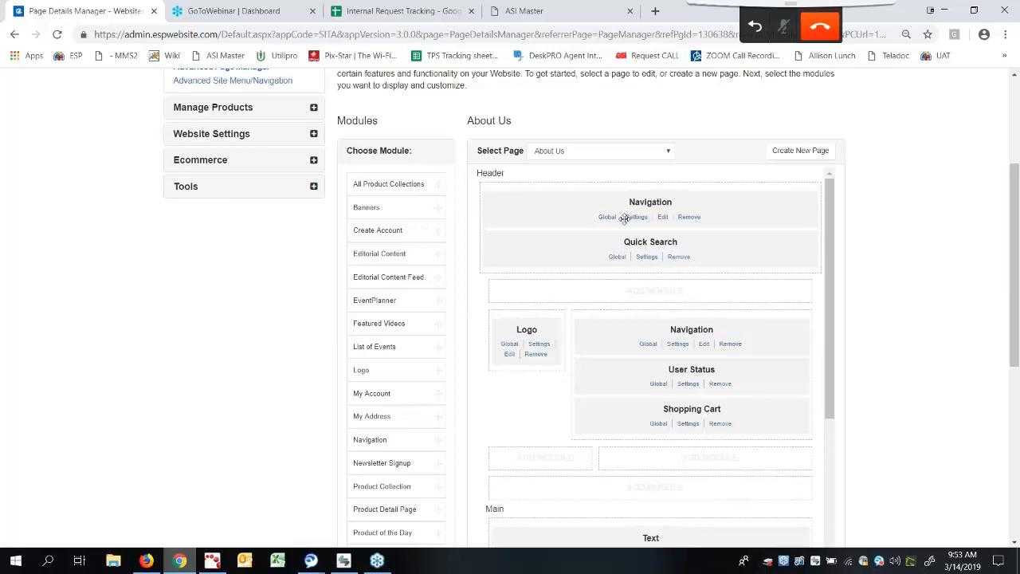
pyautogui.click(664, 153)
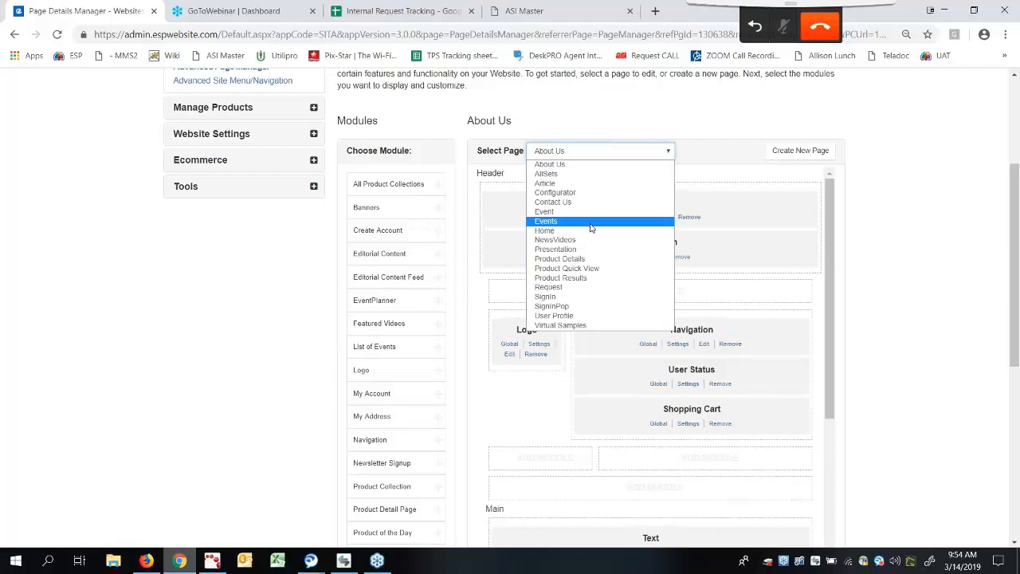
pyautogui.click(592, 231)
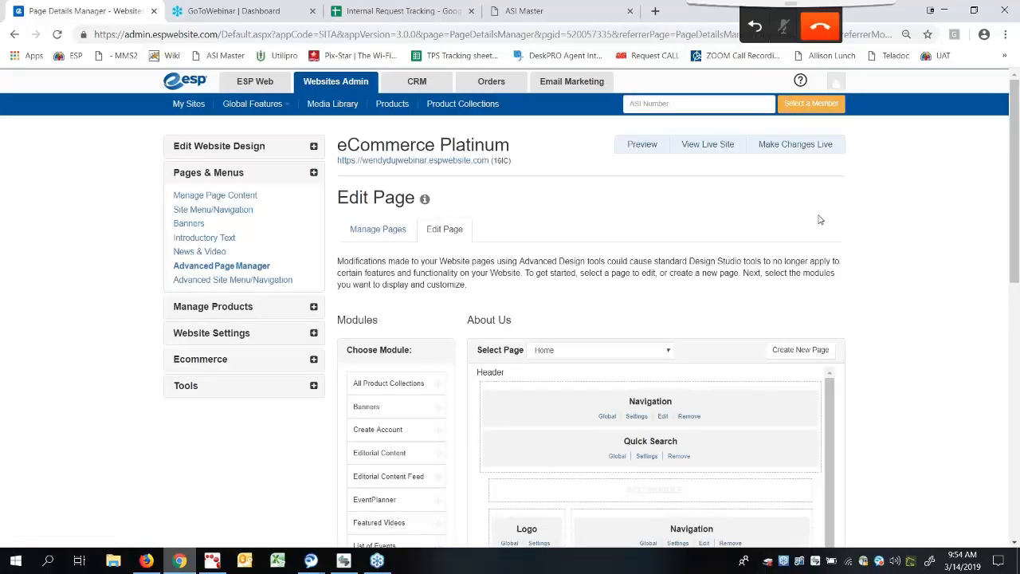
# Step: Preview the site to examine its header navigation, and return to the Home page editor
pyautogui.scroll(-2, 899, 248)
pyautogui.scroll(-1, 899, 248)
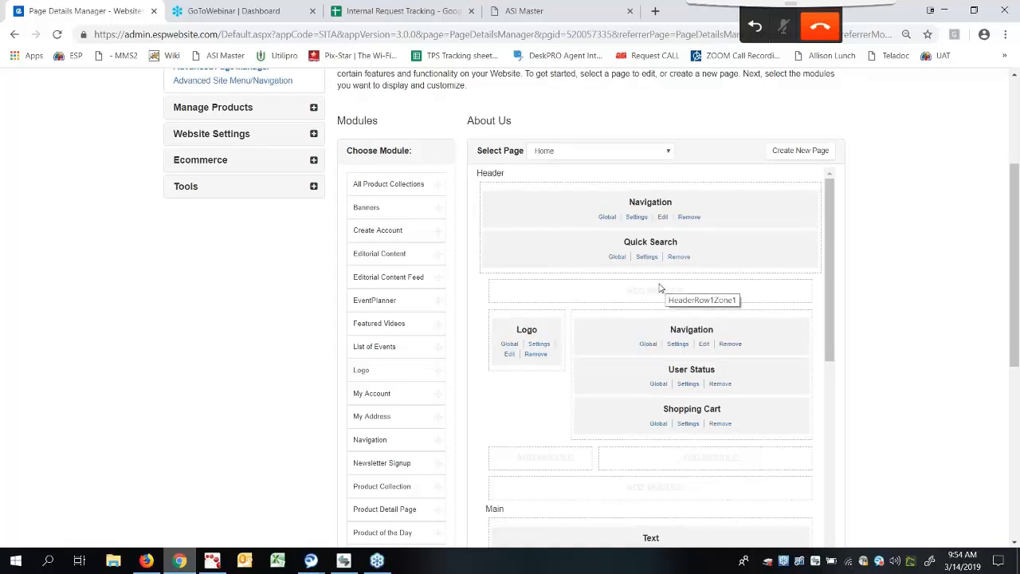
pyautogui.scroll(2, 659, 289)
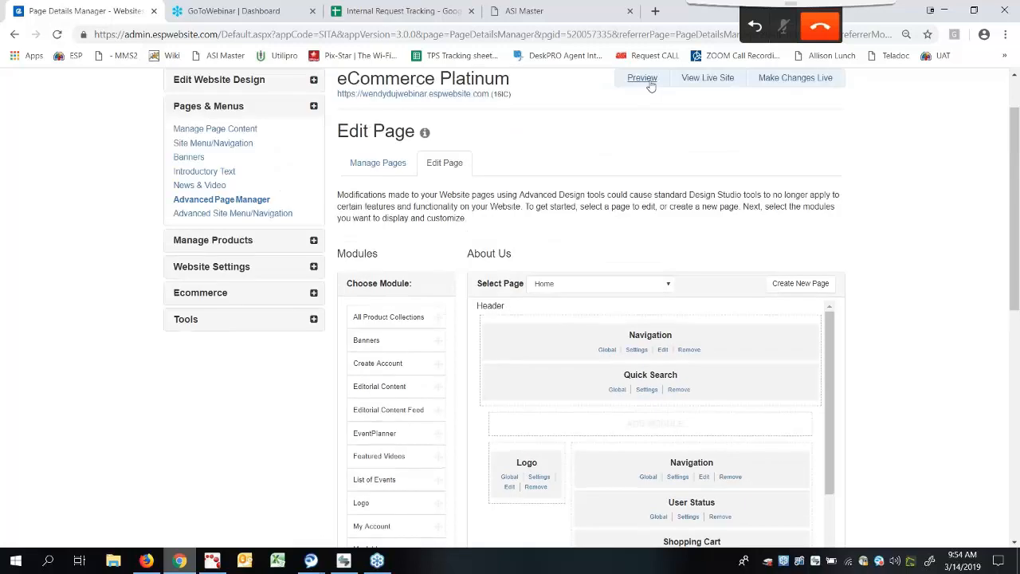
pyautogui.click(650, 83)
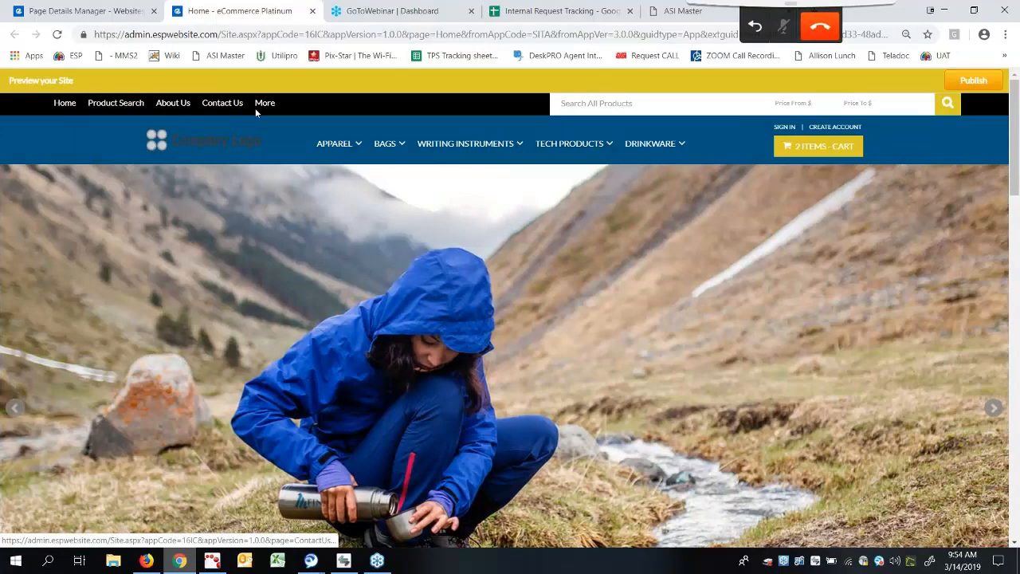
pyautogui.click(87, 11)
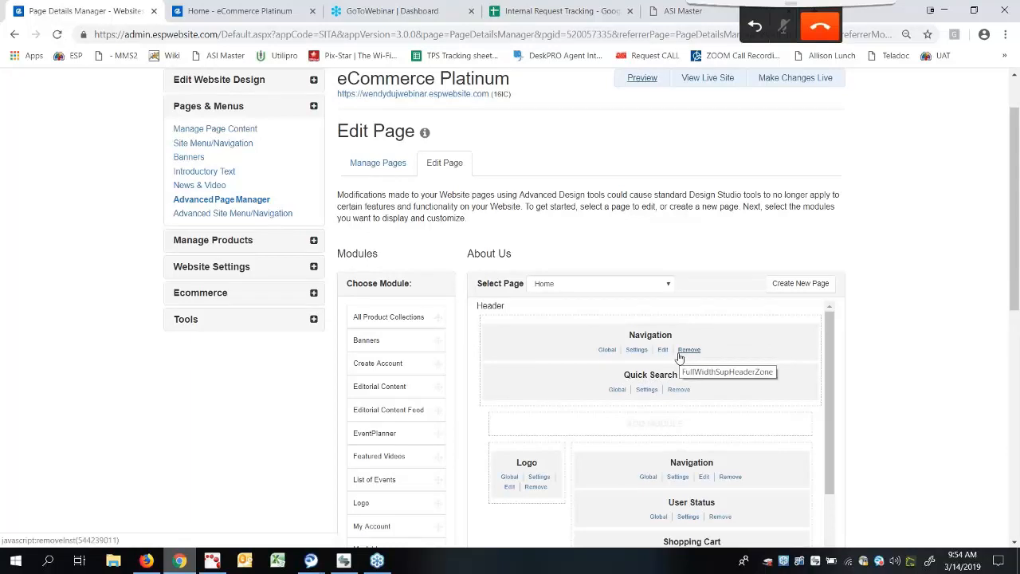
# Step: Assign the New Promo Items menu to the Navigation module above Quick Search in the Home page header, and save
pyautogui.click(637, 351)
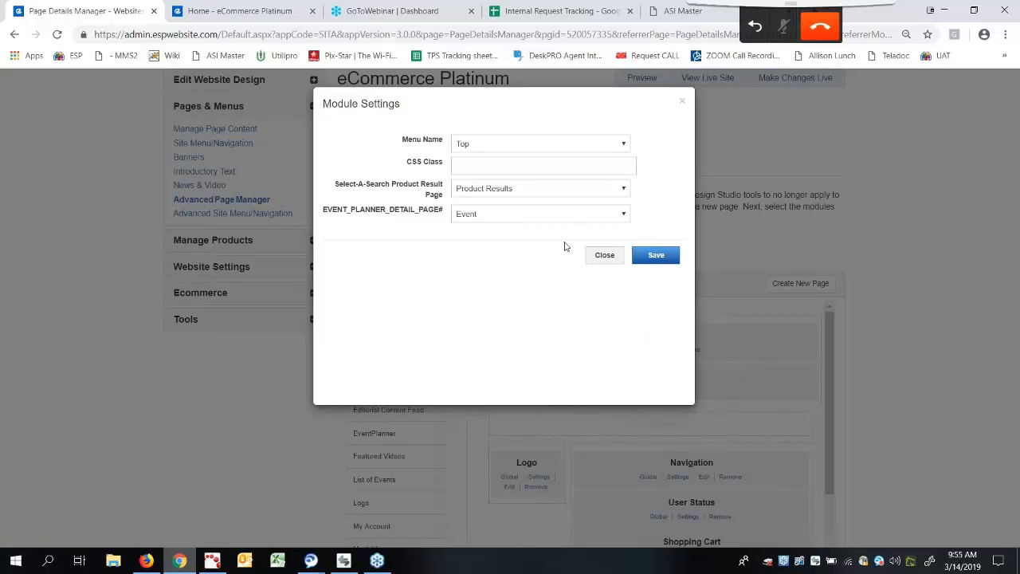
pyautogui.click(500, 149)
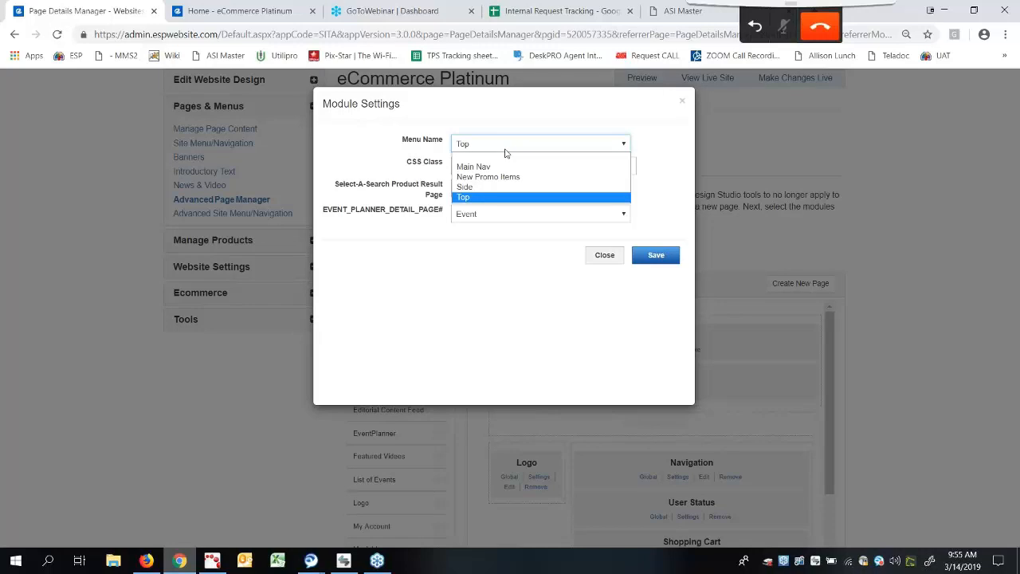
pyautogui.click(512, 177)
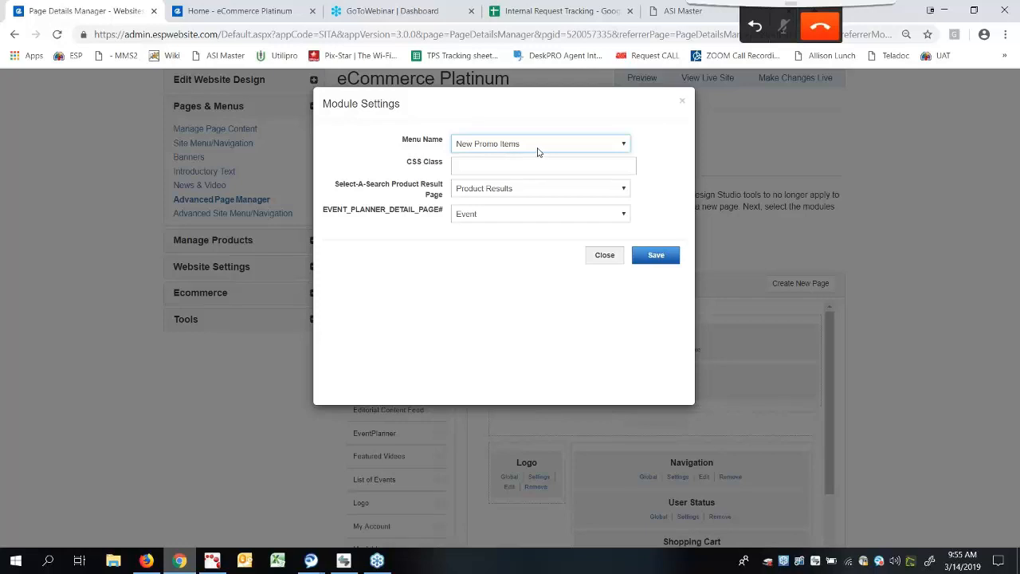
pyautogui.click(658, 257)
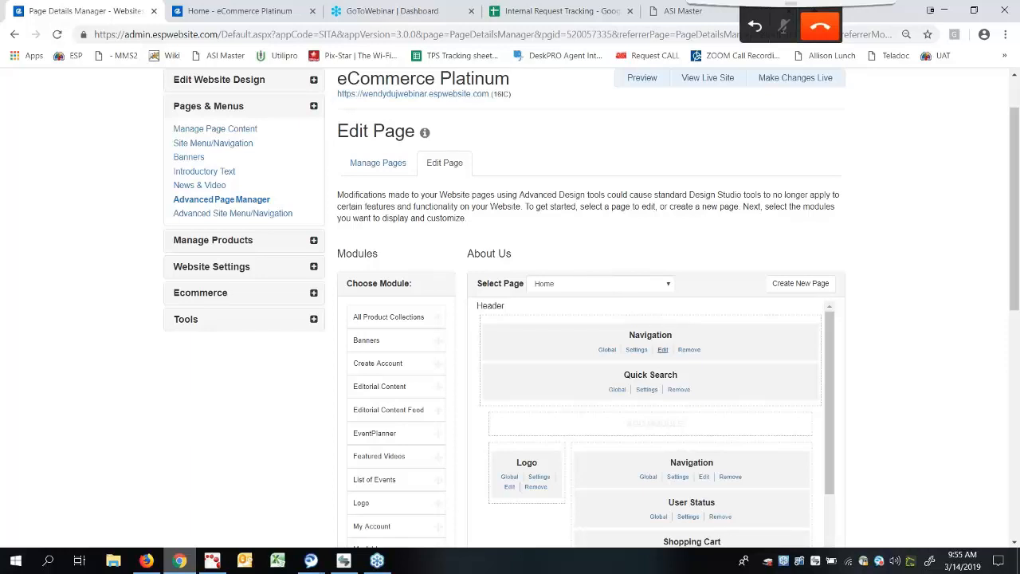
# Step: Remove the Navigation module above Quick Search from the Home page header and add a new Navigation module below Quick Search
pyautogui.click(690, 351)
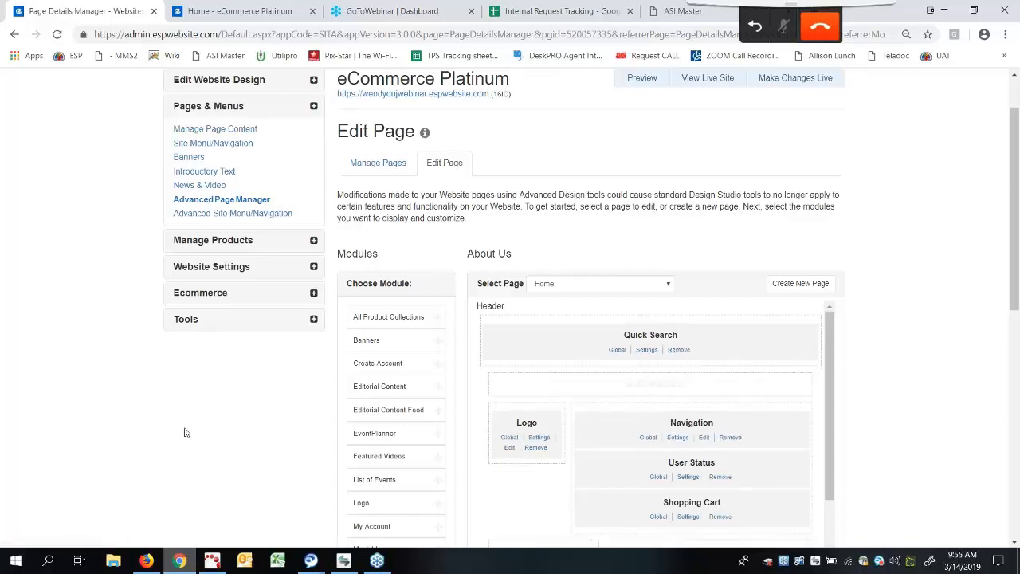
pyautogui.scroll(-3, 382, 441)
pyautogui.scroll(-2, 383, 439)
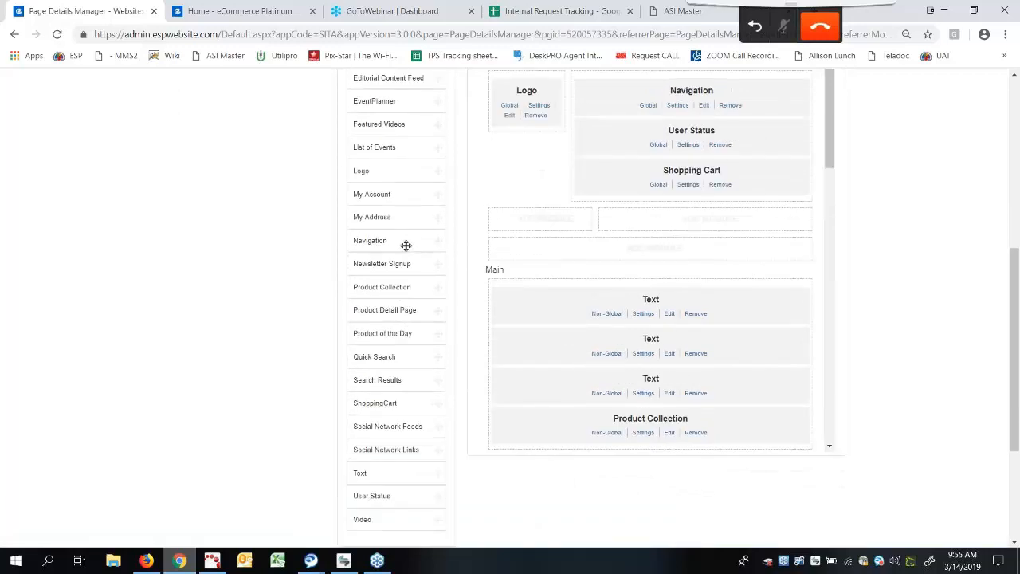
pyautogui.moveTo(405, 244); pyautogui.dragTo(622, 367)
pyautogui.scroll(5, 610, 284)
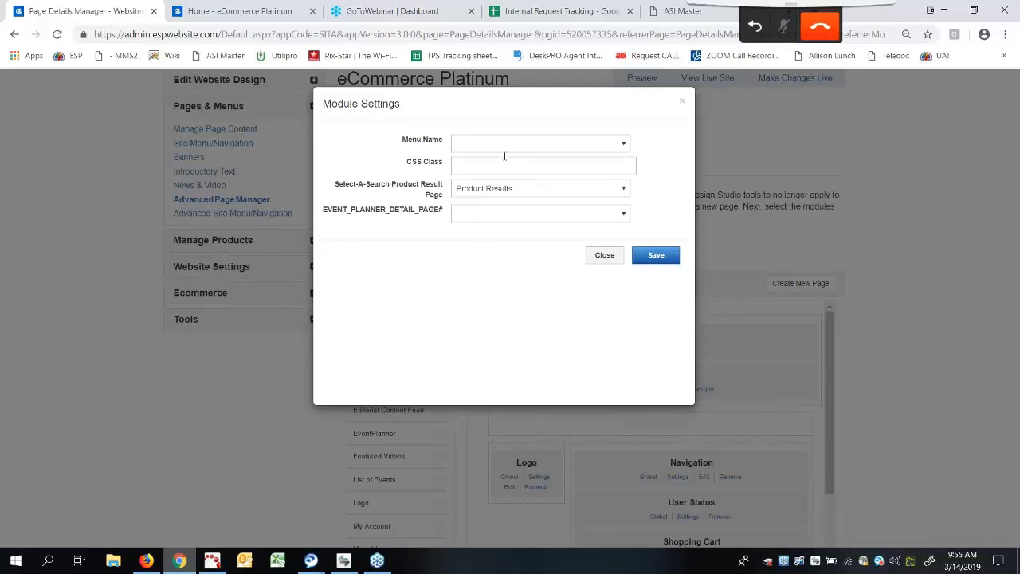
# Step: Set the new Navigation module's menu name to New Promo Items and save its settings
pyautogui.click(502, 147)
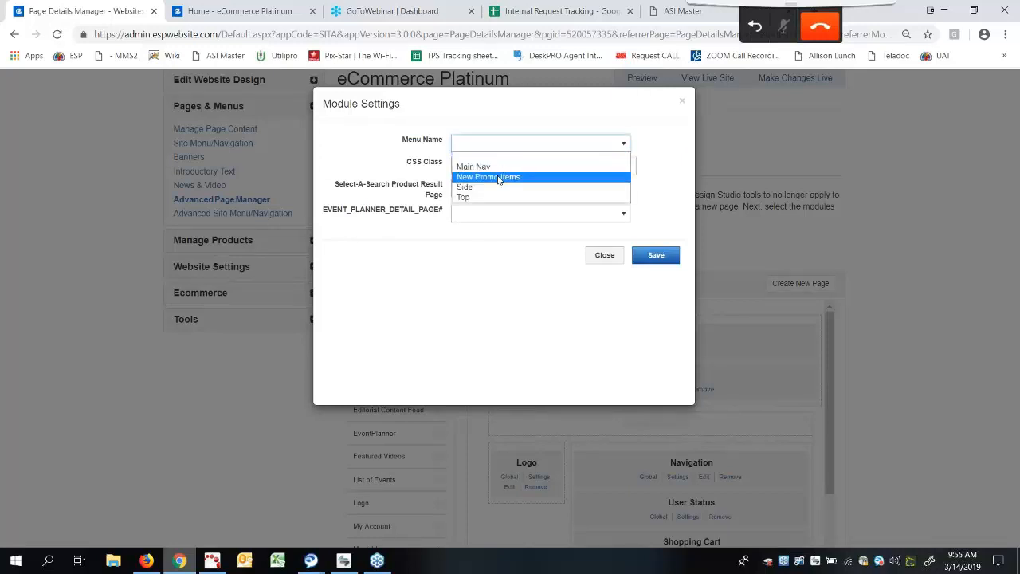
pyautogui.click(498, 177)
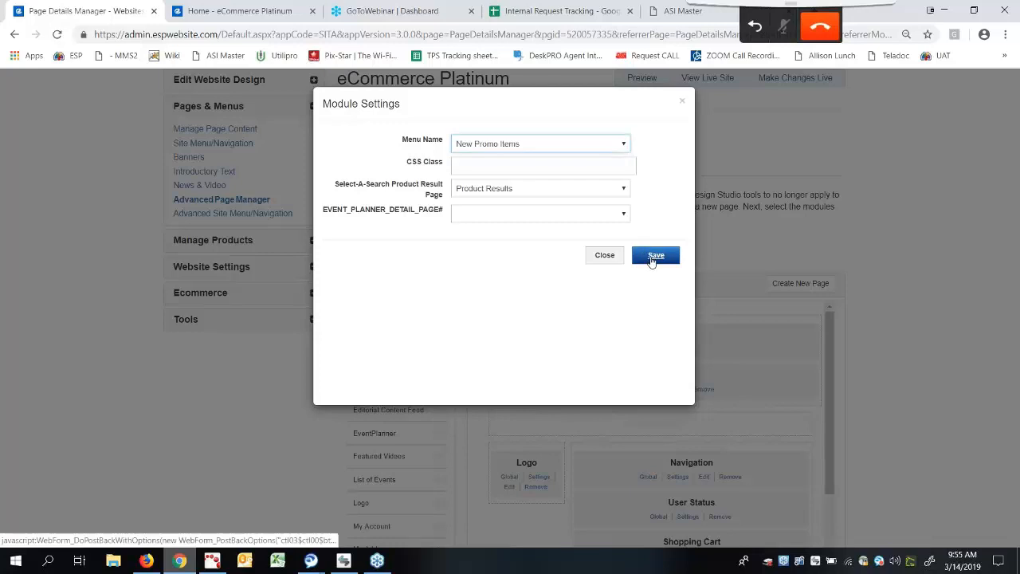
pyautogui.click(650, 262)
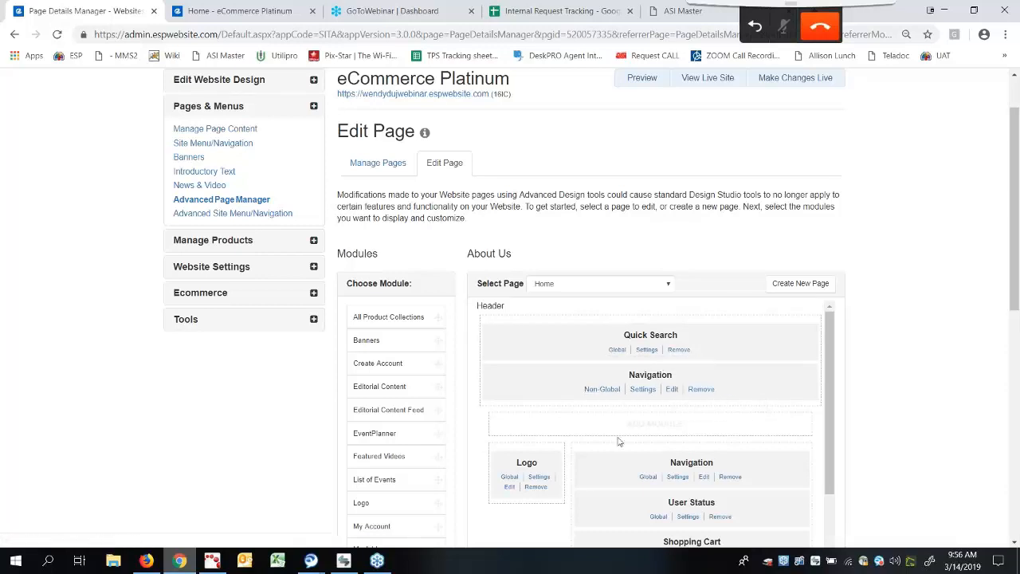
# Step: Make the Navigation module below Quick Search in the Home page header global and return to the list of sites
pyautogui.click(602, 390)
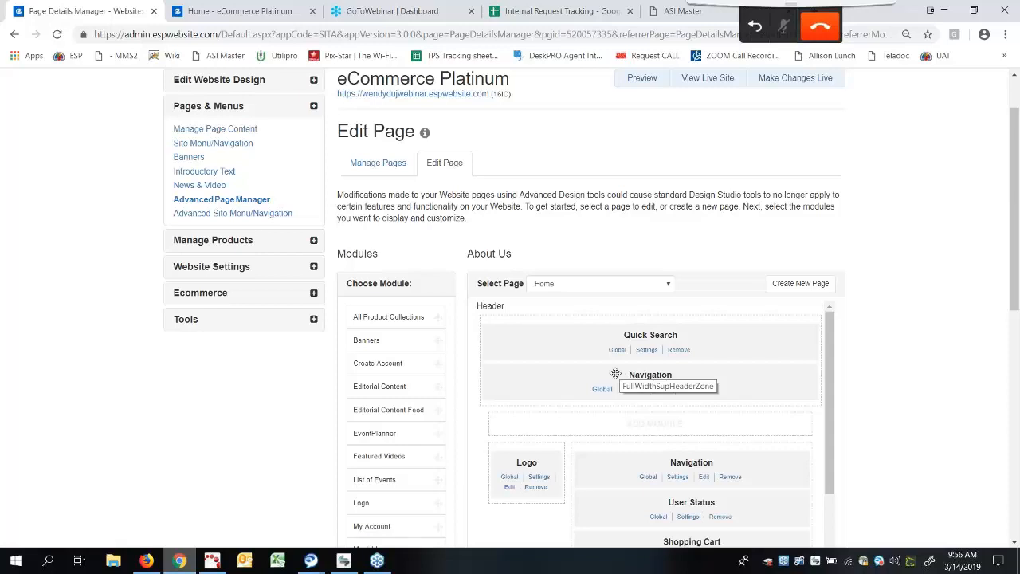
pyautogui.scroll(1, 257, 175)
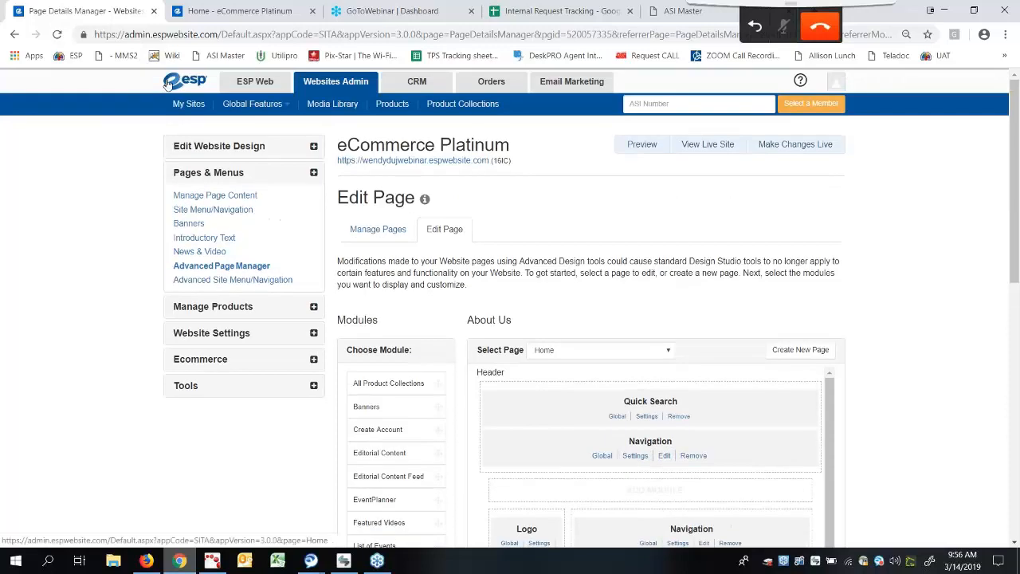
pyautogui.click(191, 105)
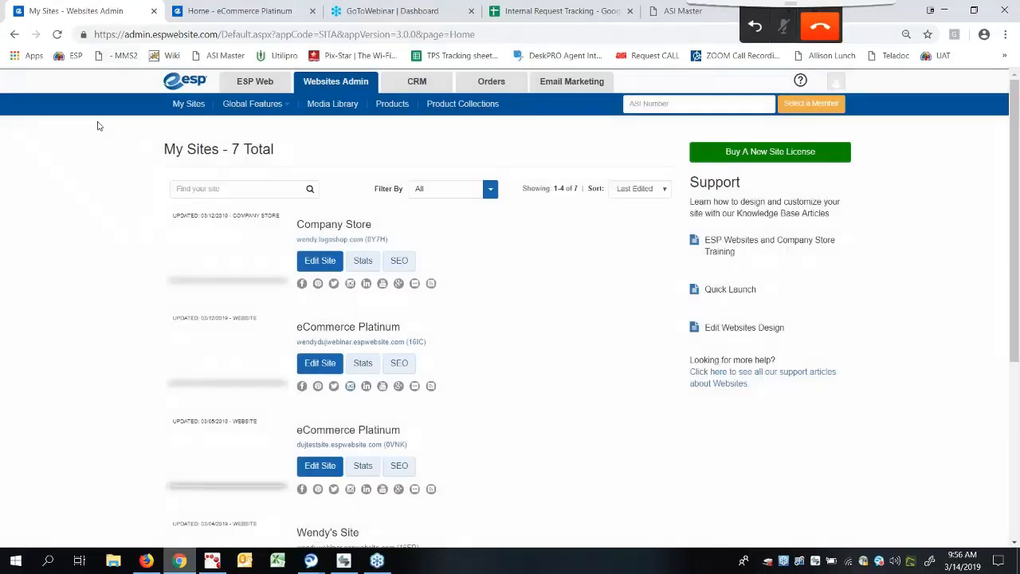
# Step: Review the statistics and Google Analytics settings of the eCommerce Platinum site (16IC), and return to the list of sites
pyautogui.click(363, 365)
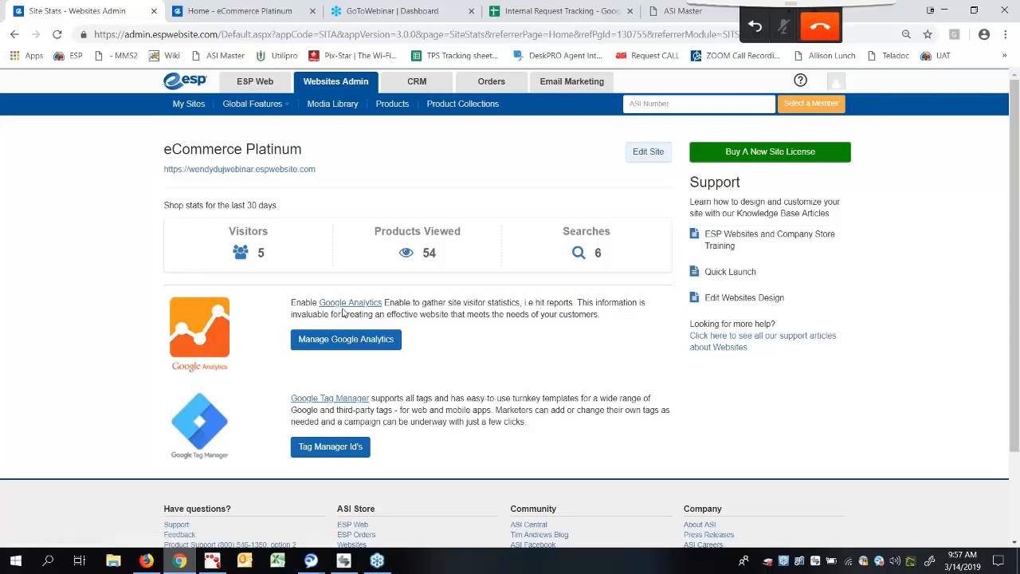
pyautogui.click(360, 348)
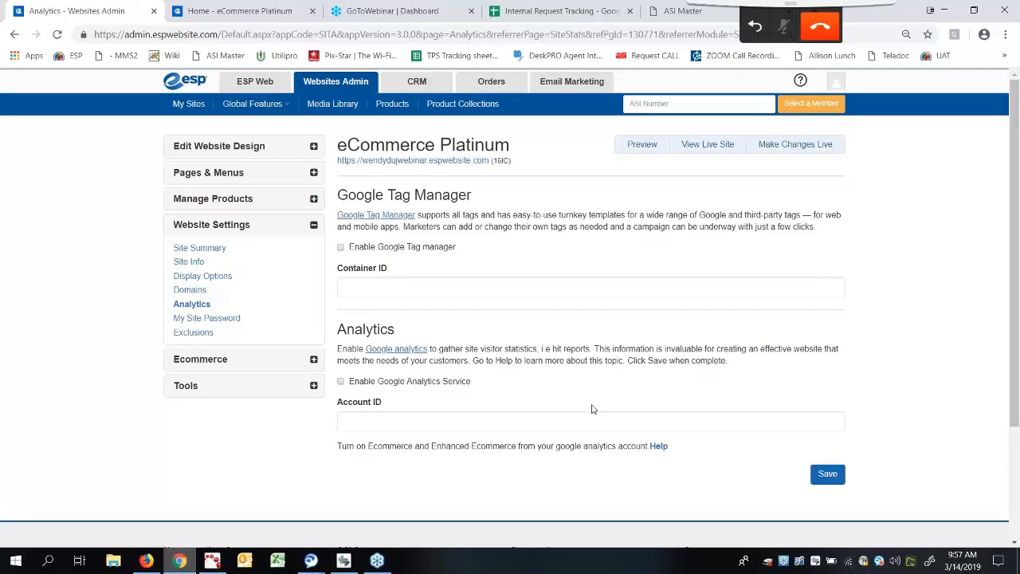
pyautogui.scroll(-3, 629, 386)
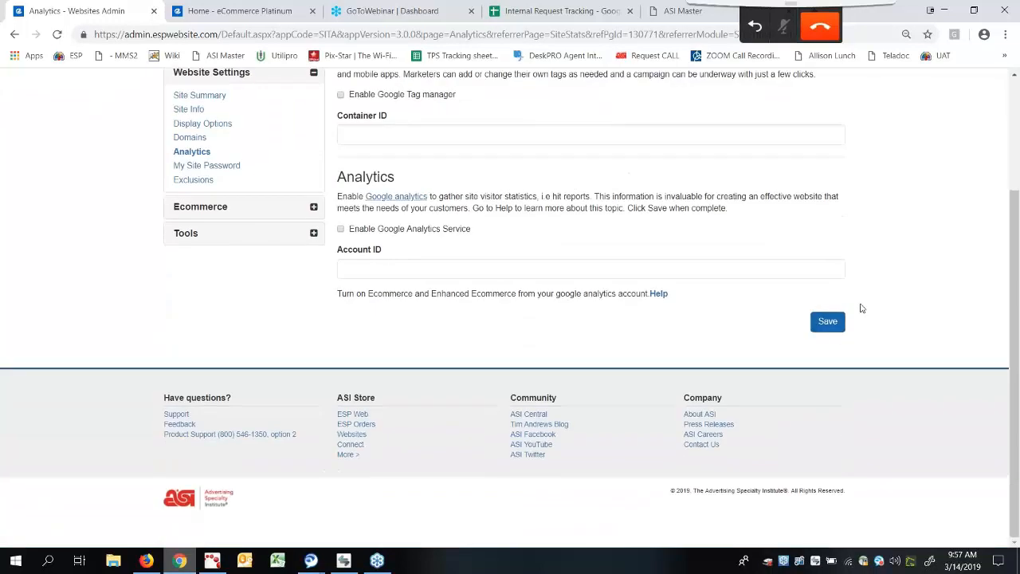
pyautogui.scroll(1, 415, 291)
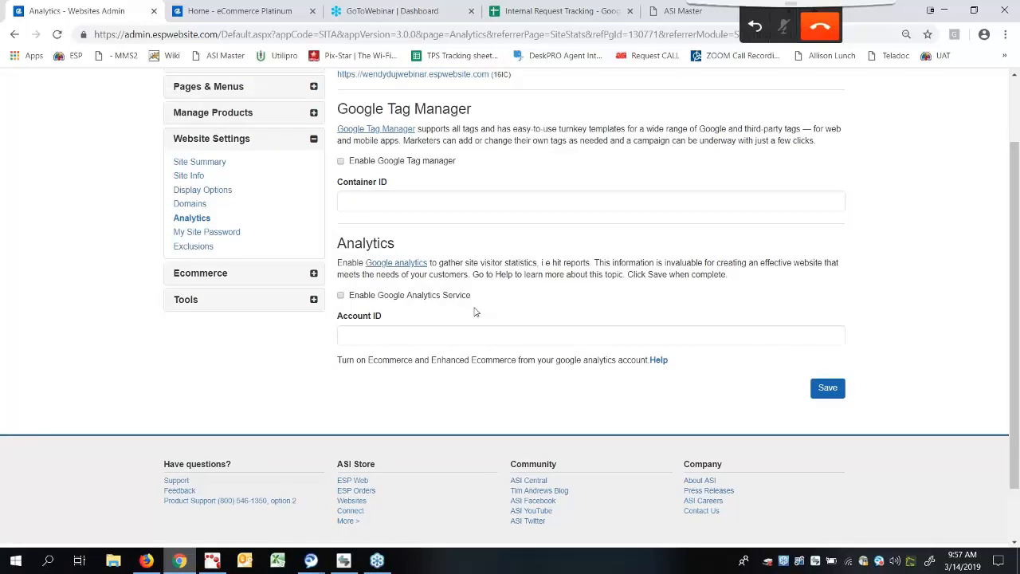
pyautogui.scroll(1, 470, 271)
pyautogui.click(192, 108)
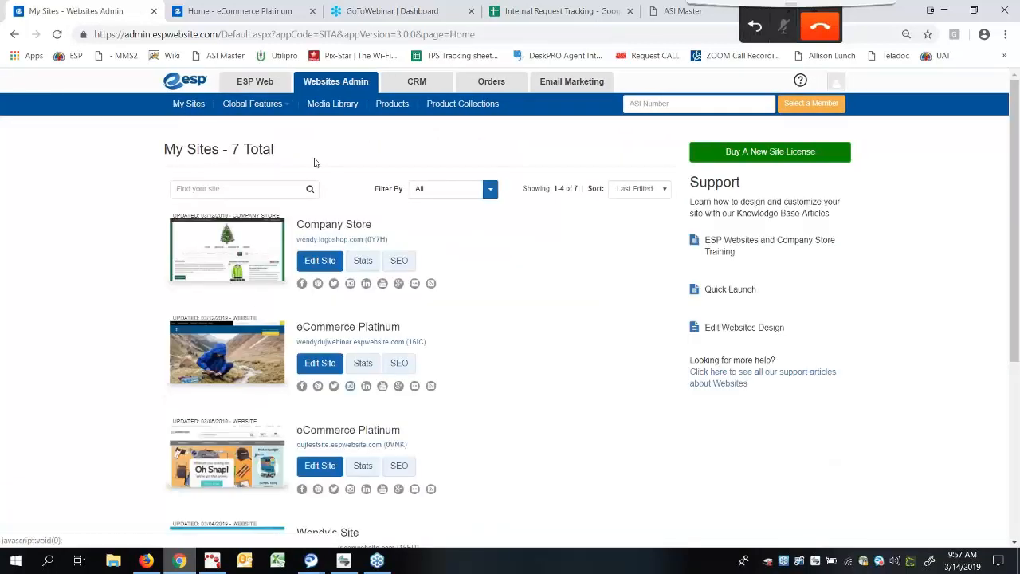
# Step: Open the SEO settings of the eCommerce Platinum site (16IC) and choose the Home page
pyautogui.click(399, 364)
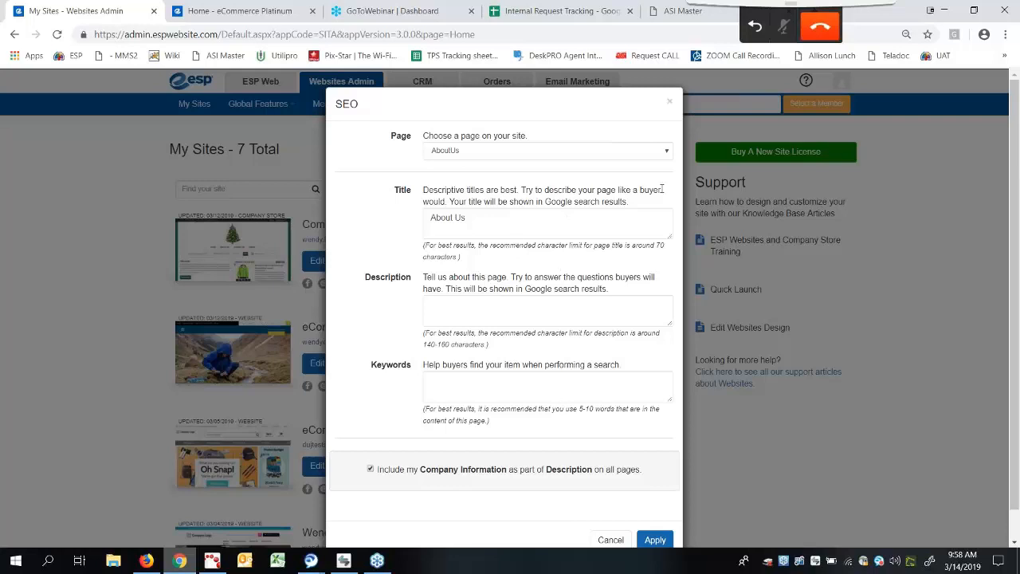
pyautogui.click(585, 153)
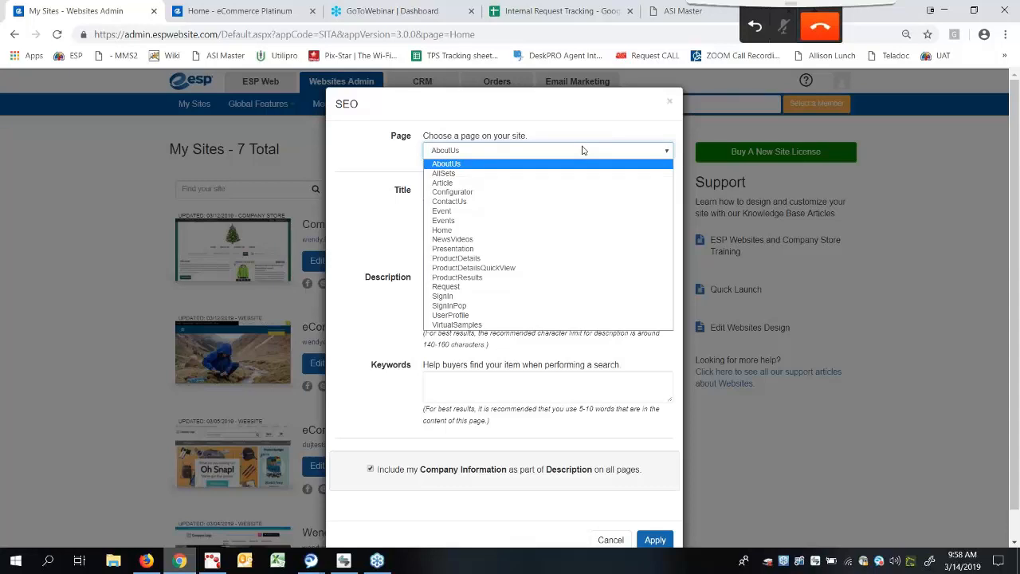
pyautogui.click(348, 141)
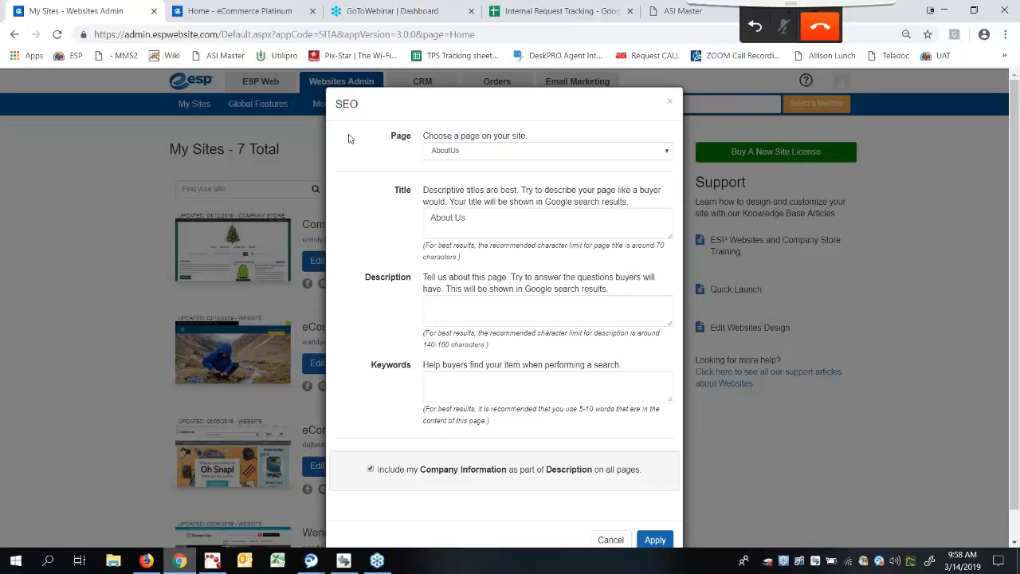
pyautogui.click(572, 153)
pyautogui.click(464, 231)
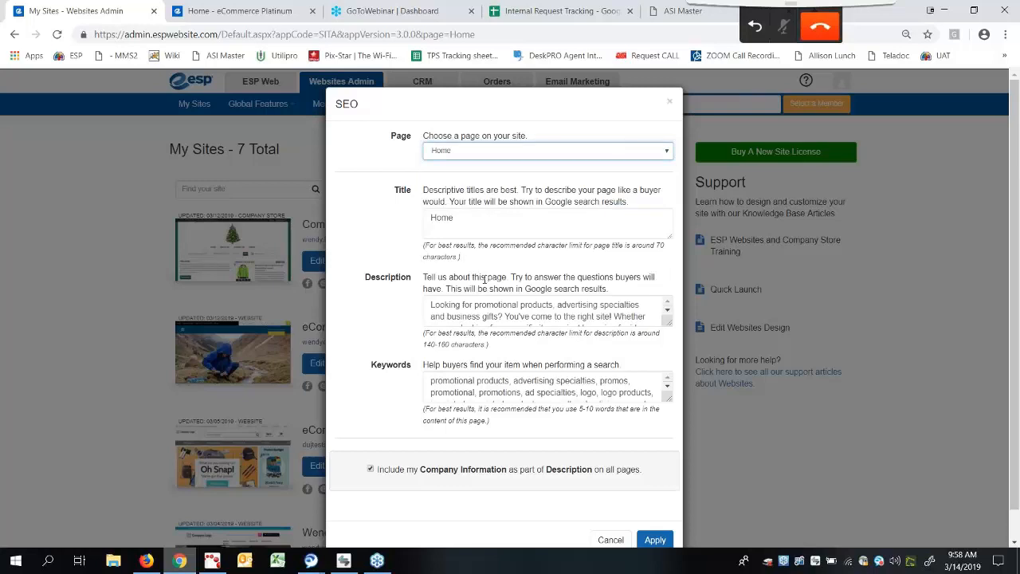
# Step: Replace the Home page's SEO title with a "Welcome to" greeting that names the presenter's webinar
pyautogui.click(495, 222)
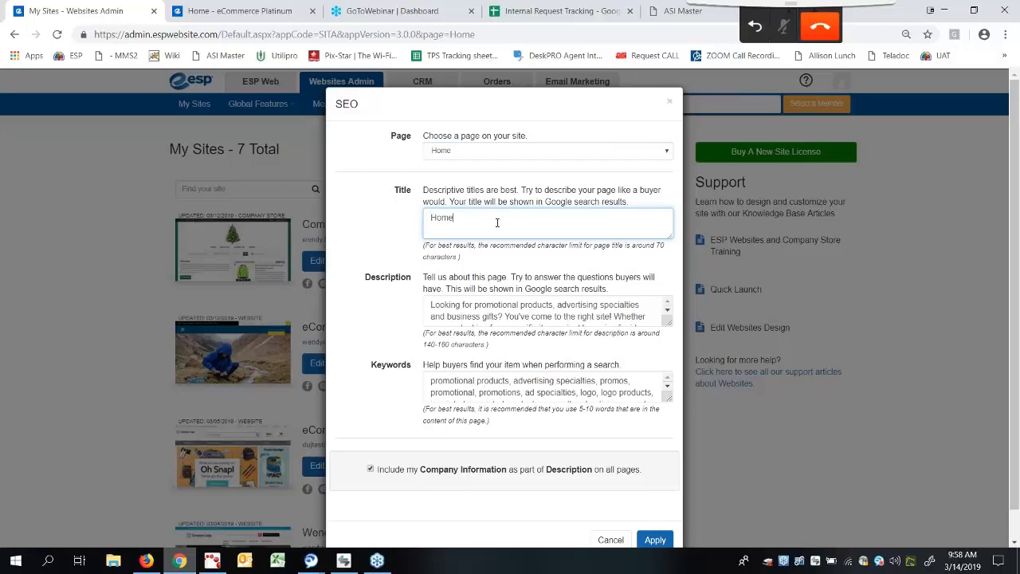
pyautogui.doubleClick(425, 223)
pyautogui.write('Welcome to W')
pyautogui.write('er')
pyautogui.write('dys Webini')
pyautogui.write('ar')
# Step: Delete the keywords following "giveaways" from the Home page's SEO keywords, apply the settings, and close the SEO dialog
pyautogui.click(452, 318)
pyautogui.scroll(-1, 502, 277)
pyautogui.scroll(-2, 586, 279)
pyautogui.scroll(2, 555, 278)
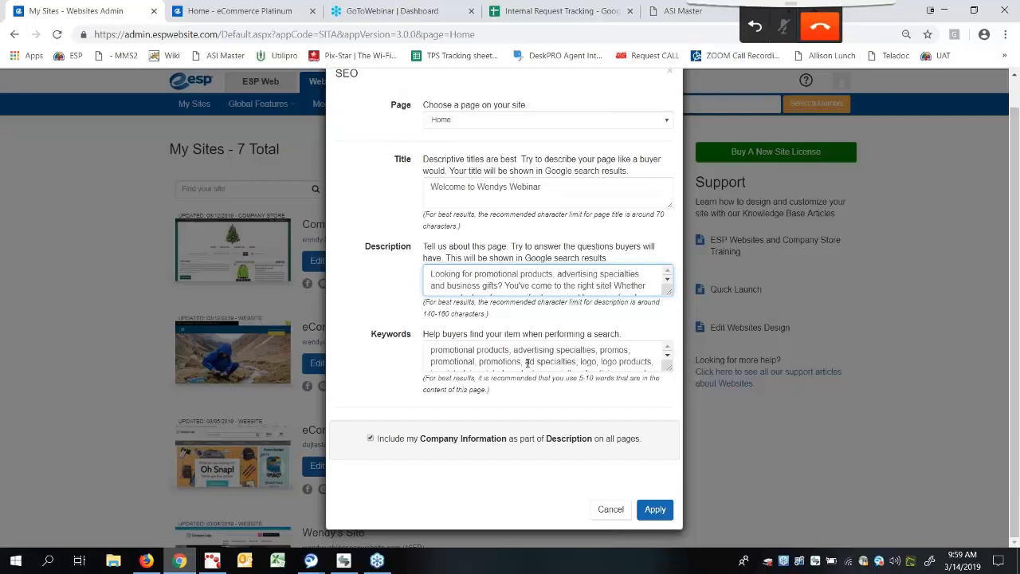
pyautogui.scroll(-3, 562, 358)
pyautogui.click(490, 363)
pyautogui.press('BackSpace')
pyautogui.press('BackSpace')
pyautogui.press('BackSpace')
pyautogui.press('BackSpace')
pyautogui.press('BackSpace')
pyautogui.press('BackSpace')
pyautogui.press('BackSpace')
pyautogui.press('BackSpace')
pyautogui.press('BackSpace')
pyautogui.press('BackSpace')
pyautogui.press('BackSpace')
pyautogui.press('BackSpace')
pyautogui.press('BackSpace')
pyautogui.press('BackSpace')
pyautogui.press('BackSpace')
pyautogui.press('BackSpace')
pyautogui.press('BackSpace')
pyautogui.press('BackSpace')
pyautogui.press('BackSpace')
pyautogui.press('BackSpace')
pyautogui.press('BackSpace')
pyautogui.press('BackSpace')
pyautogui.press('BackSpace')
pyautogui.press('BackSpace')
pyautogui.press('BackSpace')
pyautogui.press('BackSpace')
pyautogui.press('BackSpace')
pyautogui.press('BackSpace')
pyautogui.press('BackSpace')
pyautogui.press('BackSpace')
pyautogui.press('BackSpace')
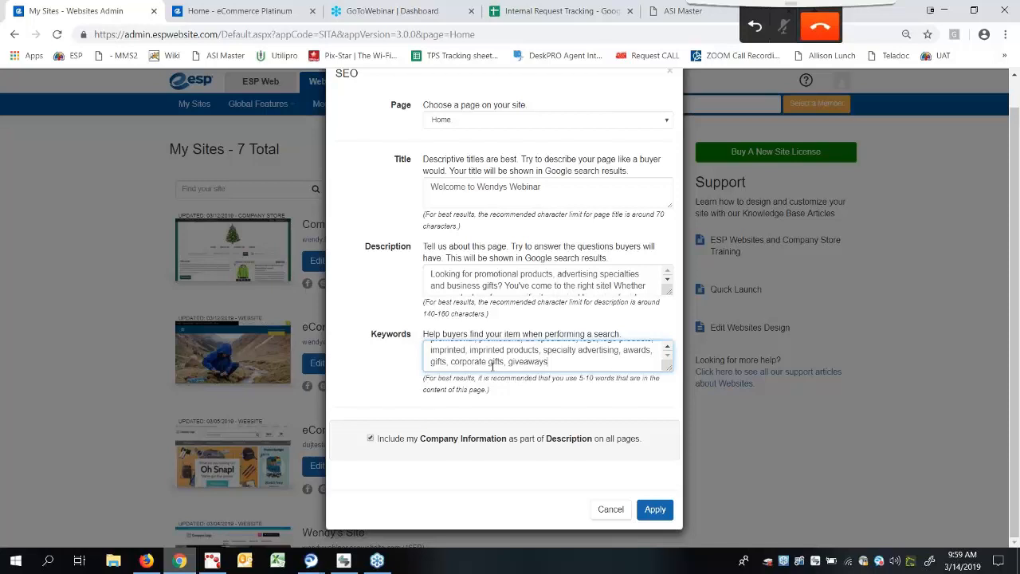
pyautogui.click(656, 511)
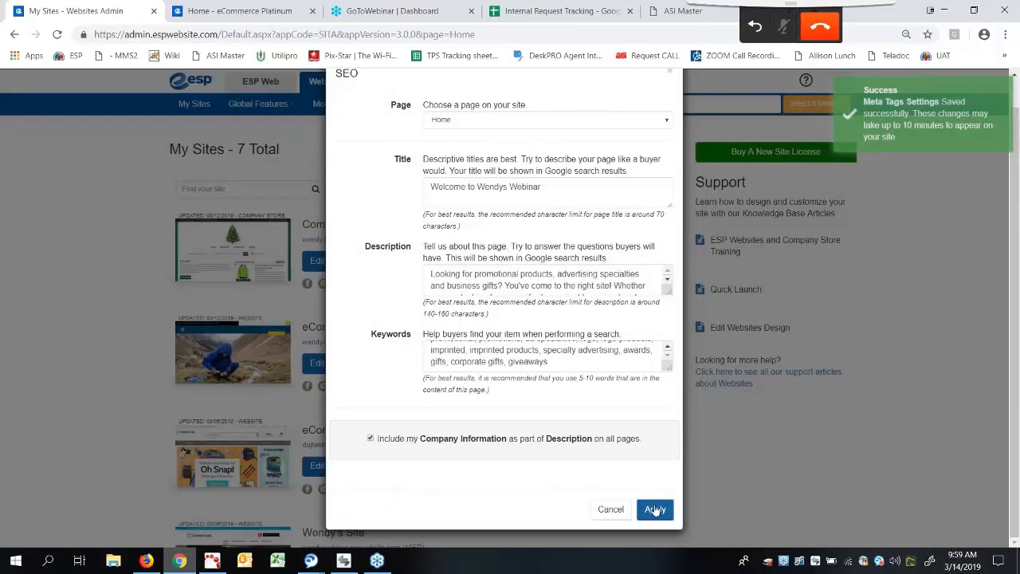
pyautogui.scroll(1, 414, 191)
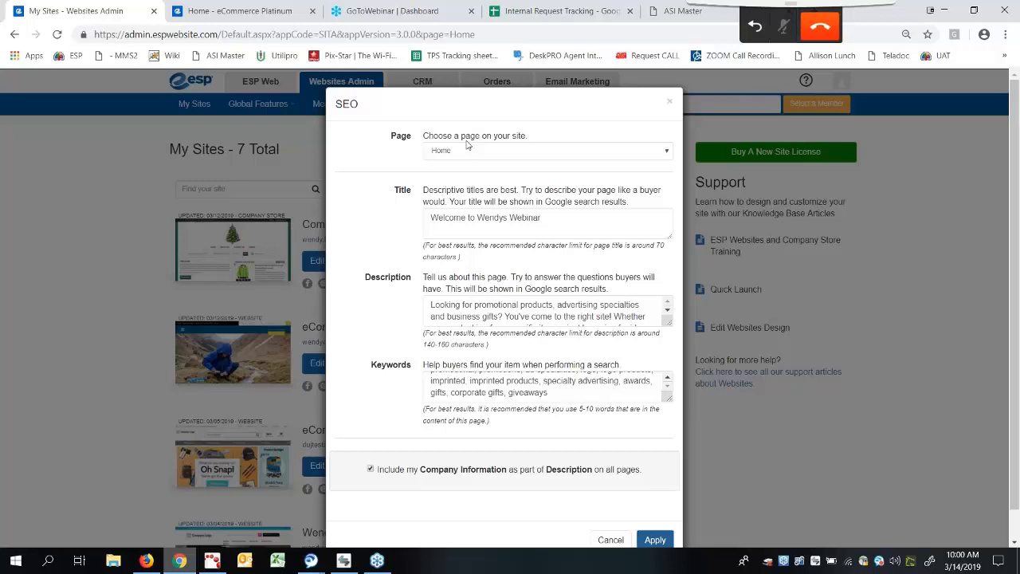
pyautogui.click(669, 104)
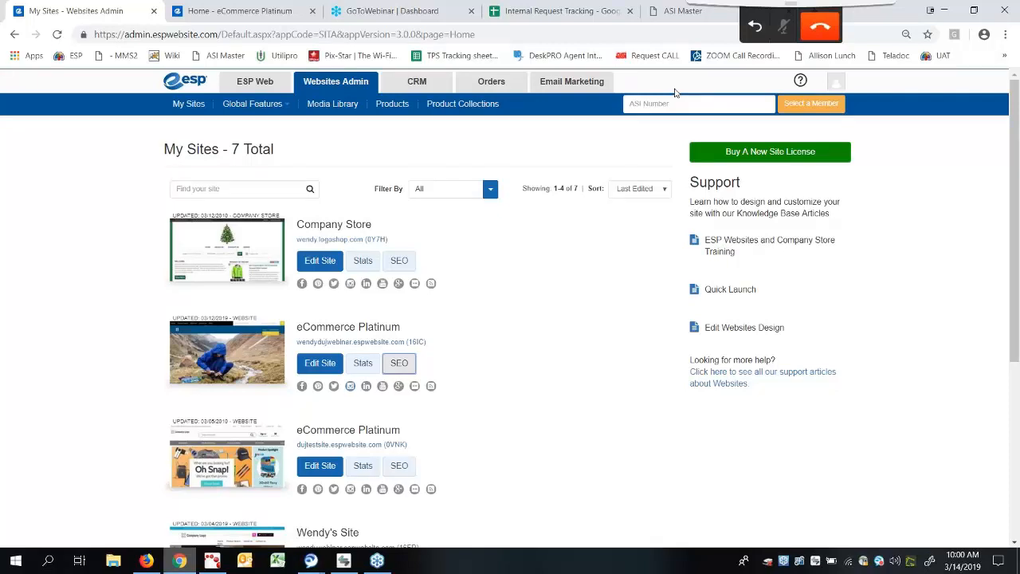
# Step: Look over the Global Features options, open the ASI support site from help, and examine its Contact Us form
pyautogui.click(273, 108)
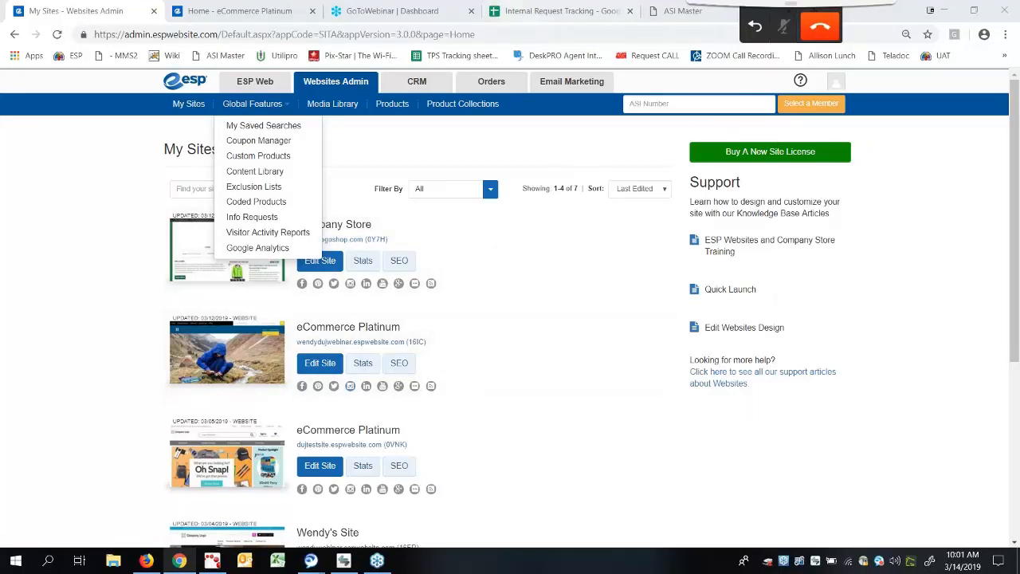
pyautogui.click(801, 81)
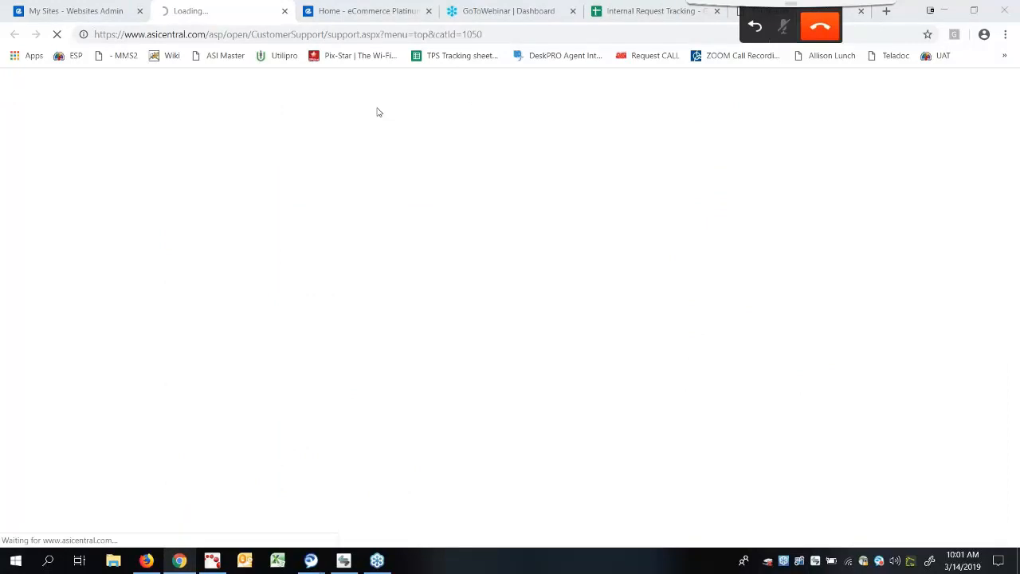
pyautogui.scroll(-2, 915, 415)
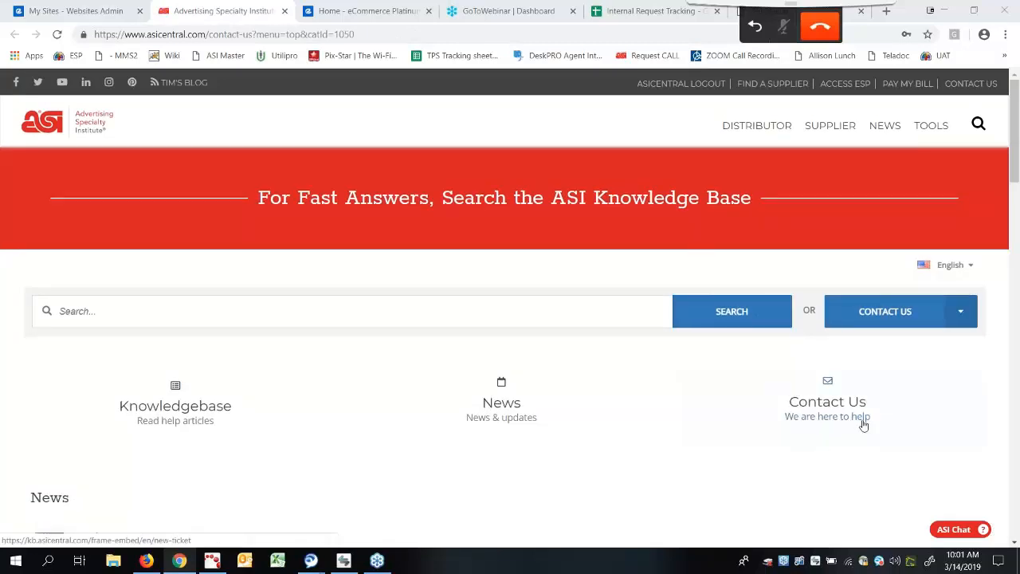
pyautogui.scroll(-2, 819, 407)
pyautogui.scroll(2, 824, 446)
pyautogui.click(835, 412)
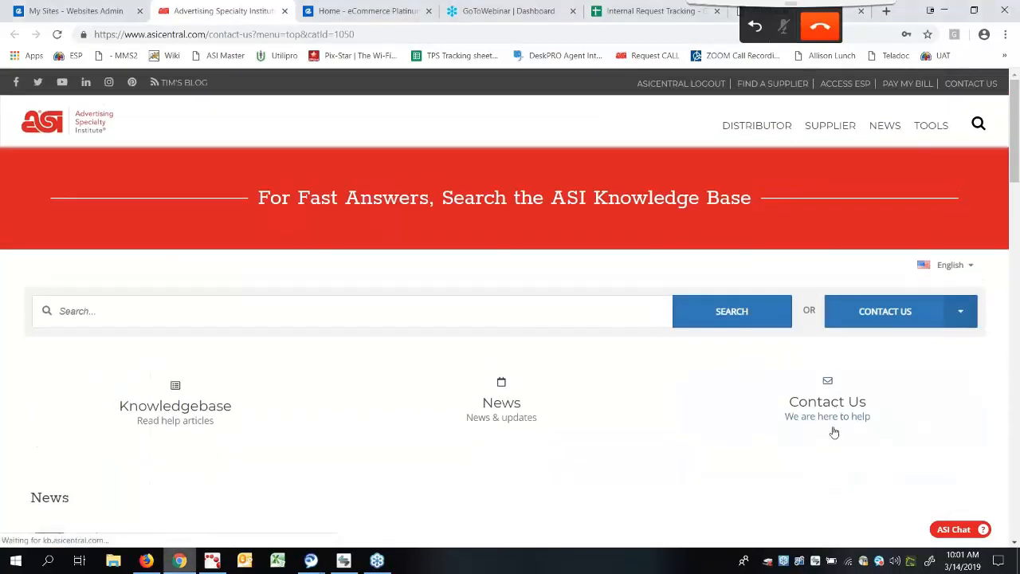
pyautogui.scroll(-6, 321, 278)
pyautogui.scroll(5, 505, 357)
pyautogui.scroll(4, 513, 360)
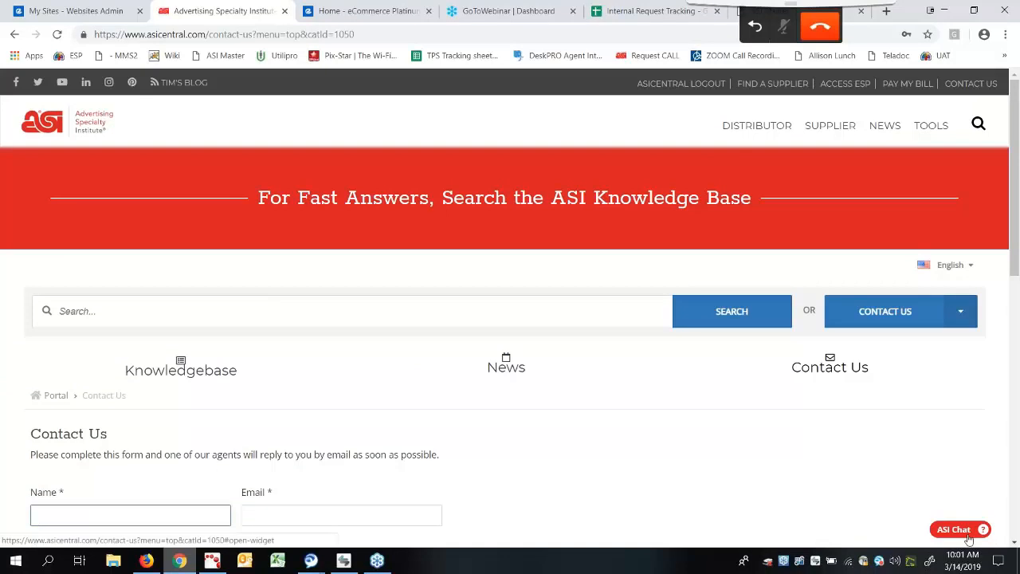